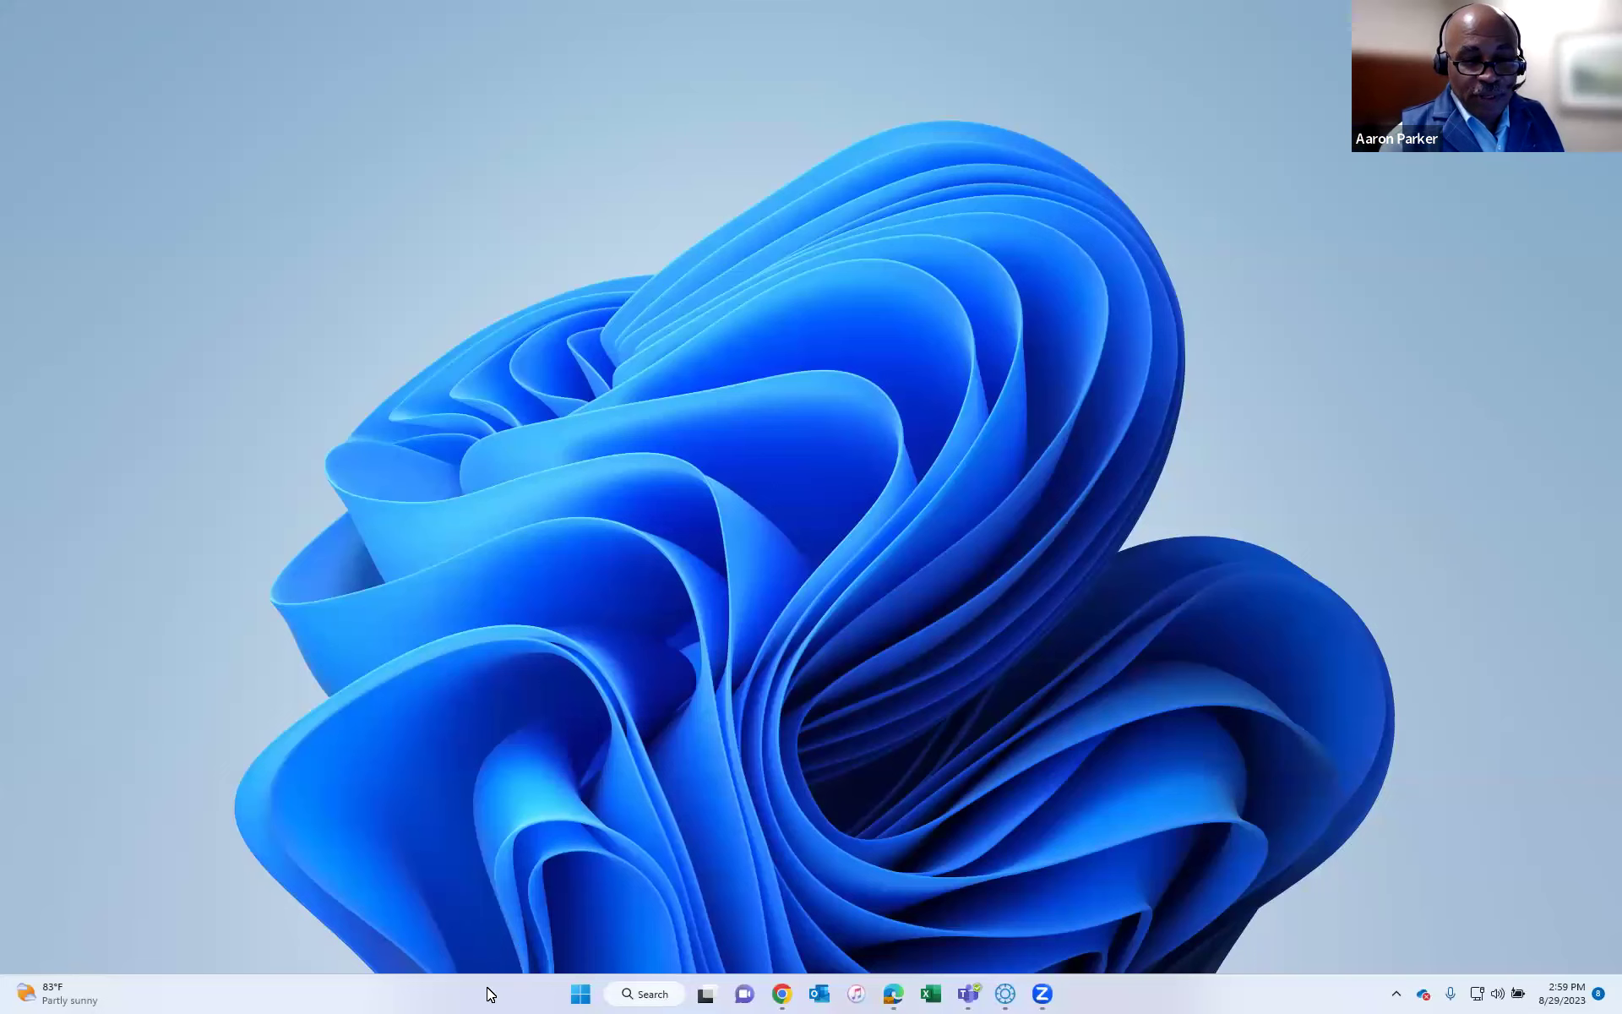
right_click(501, 995)
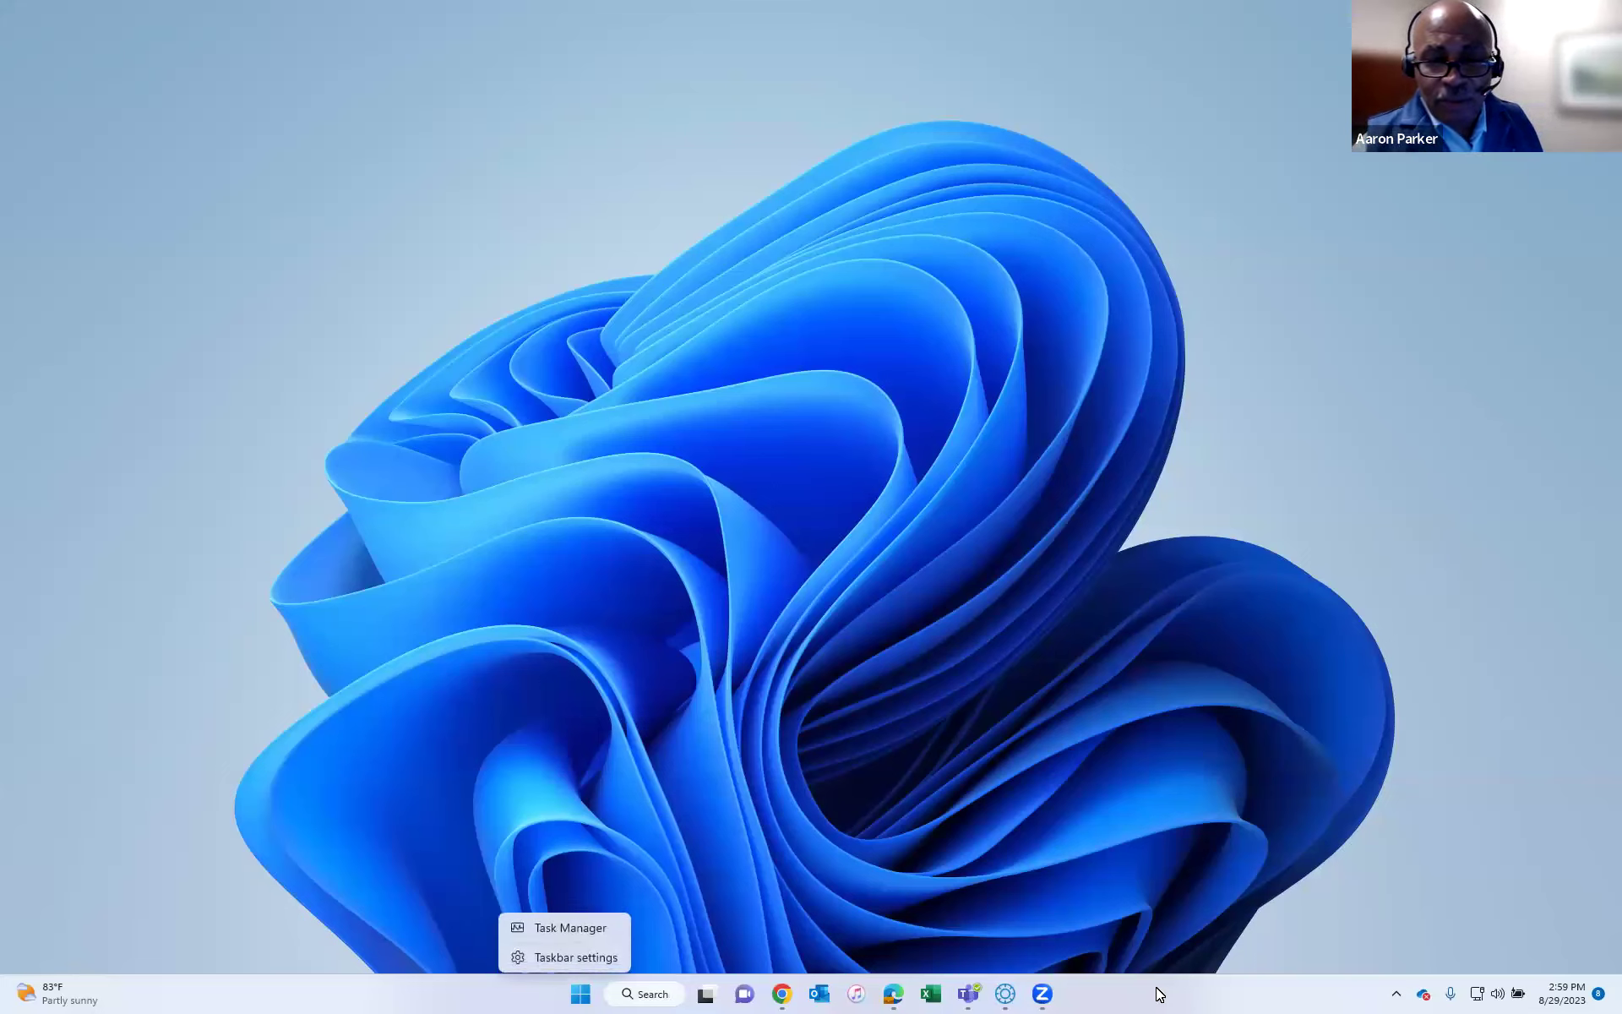
left_click(520, 994)
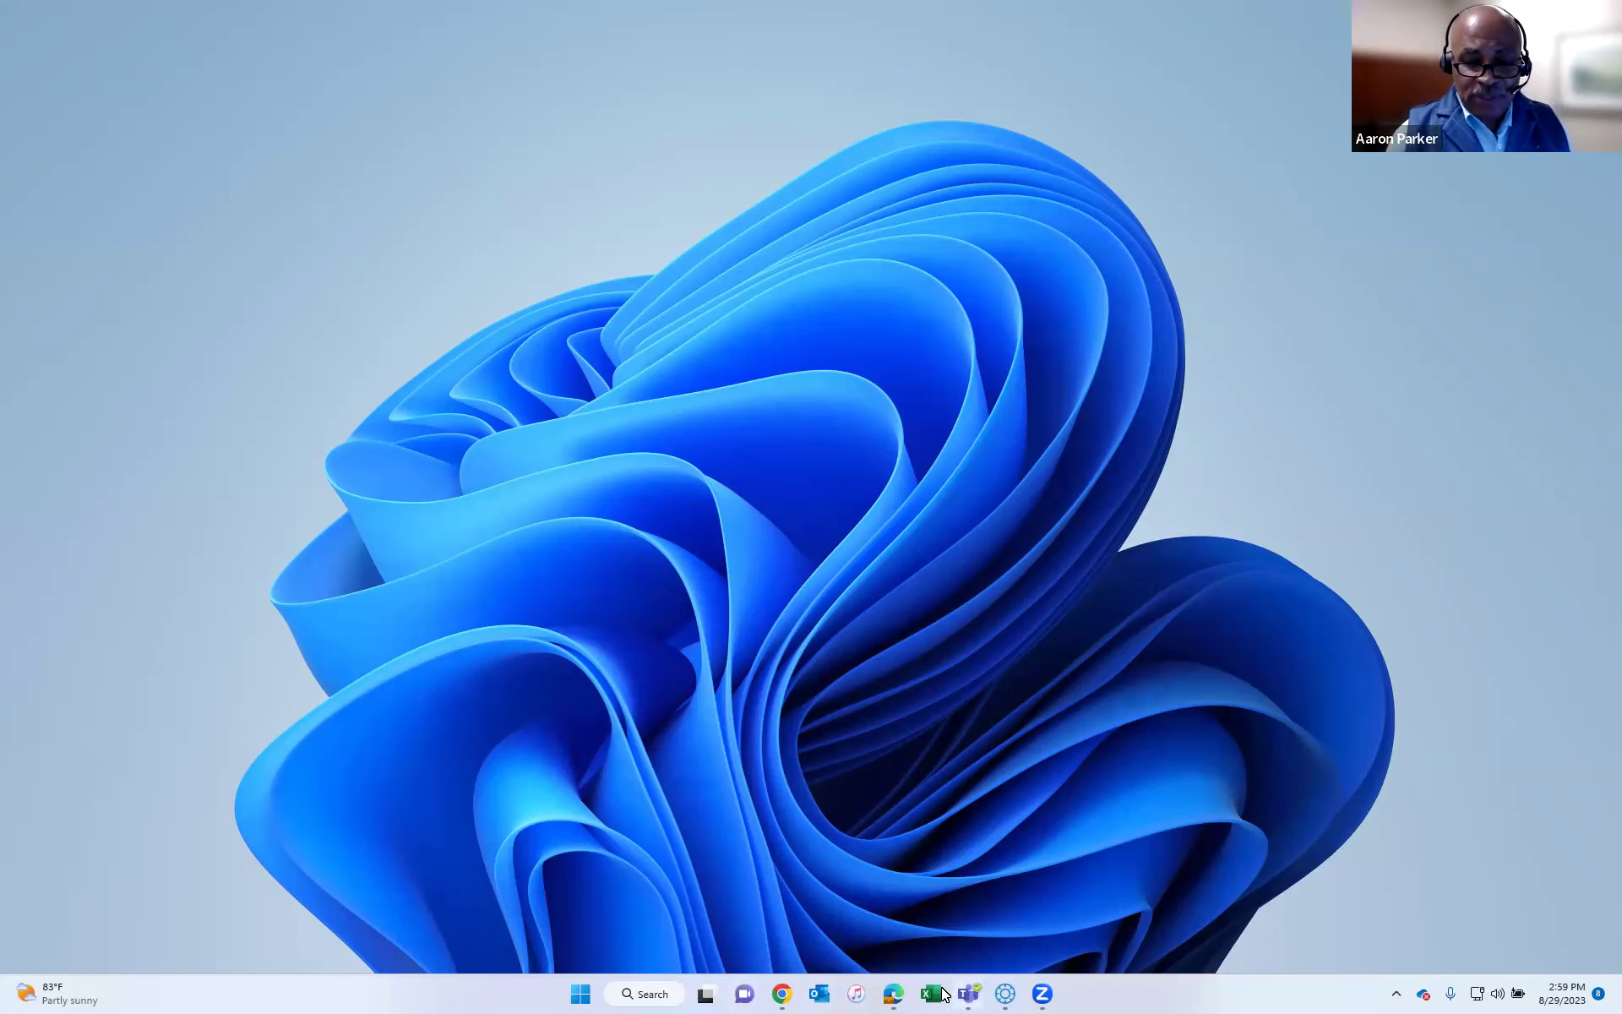
mouse_move(795, 988)
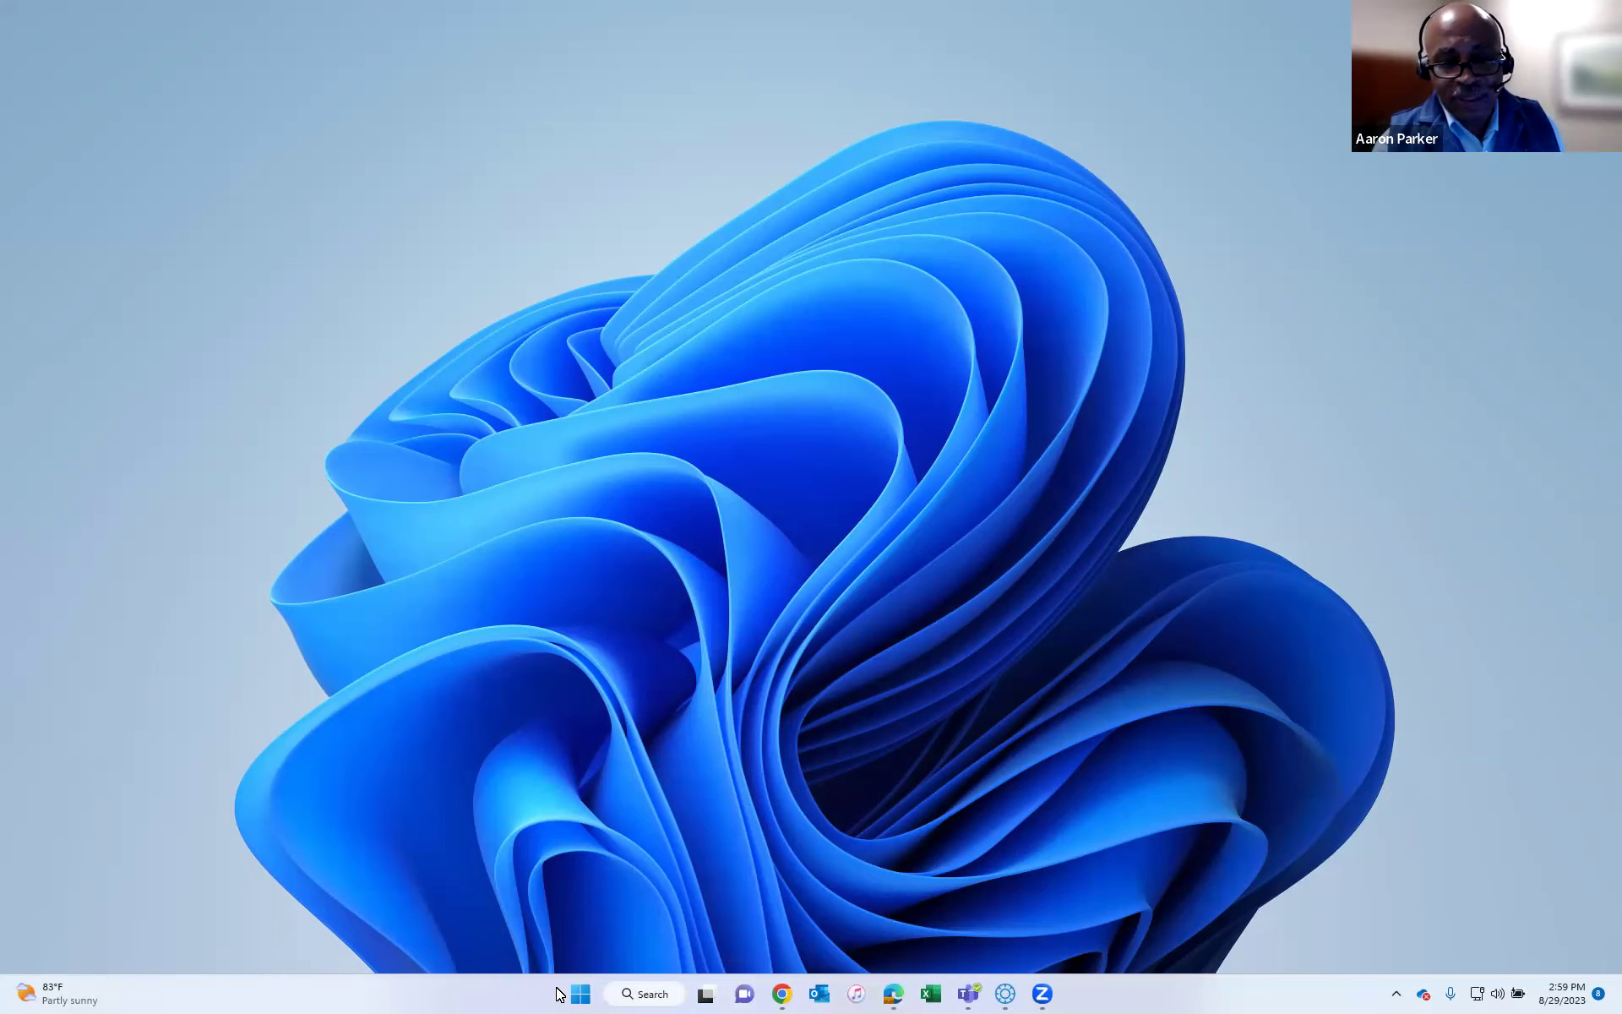
Open Control Panel from the recent searches and close it again.
left_click(635, 992)
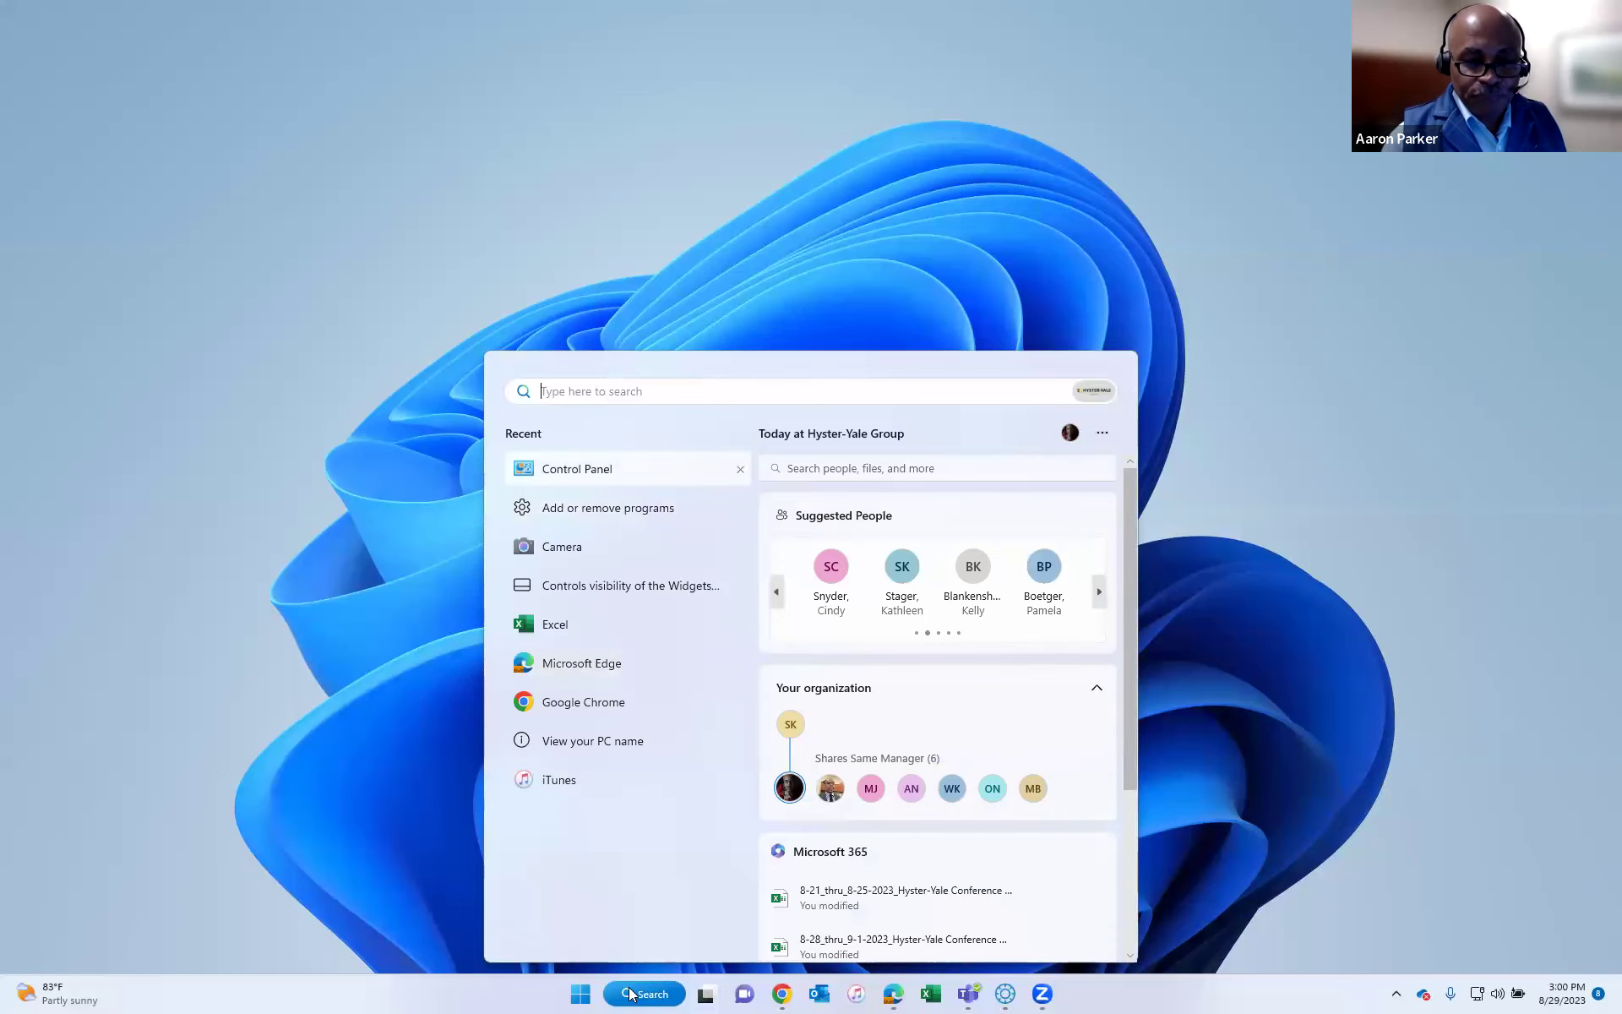
left_click(577, 469)
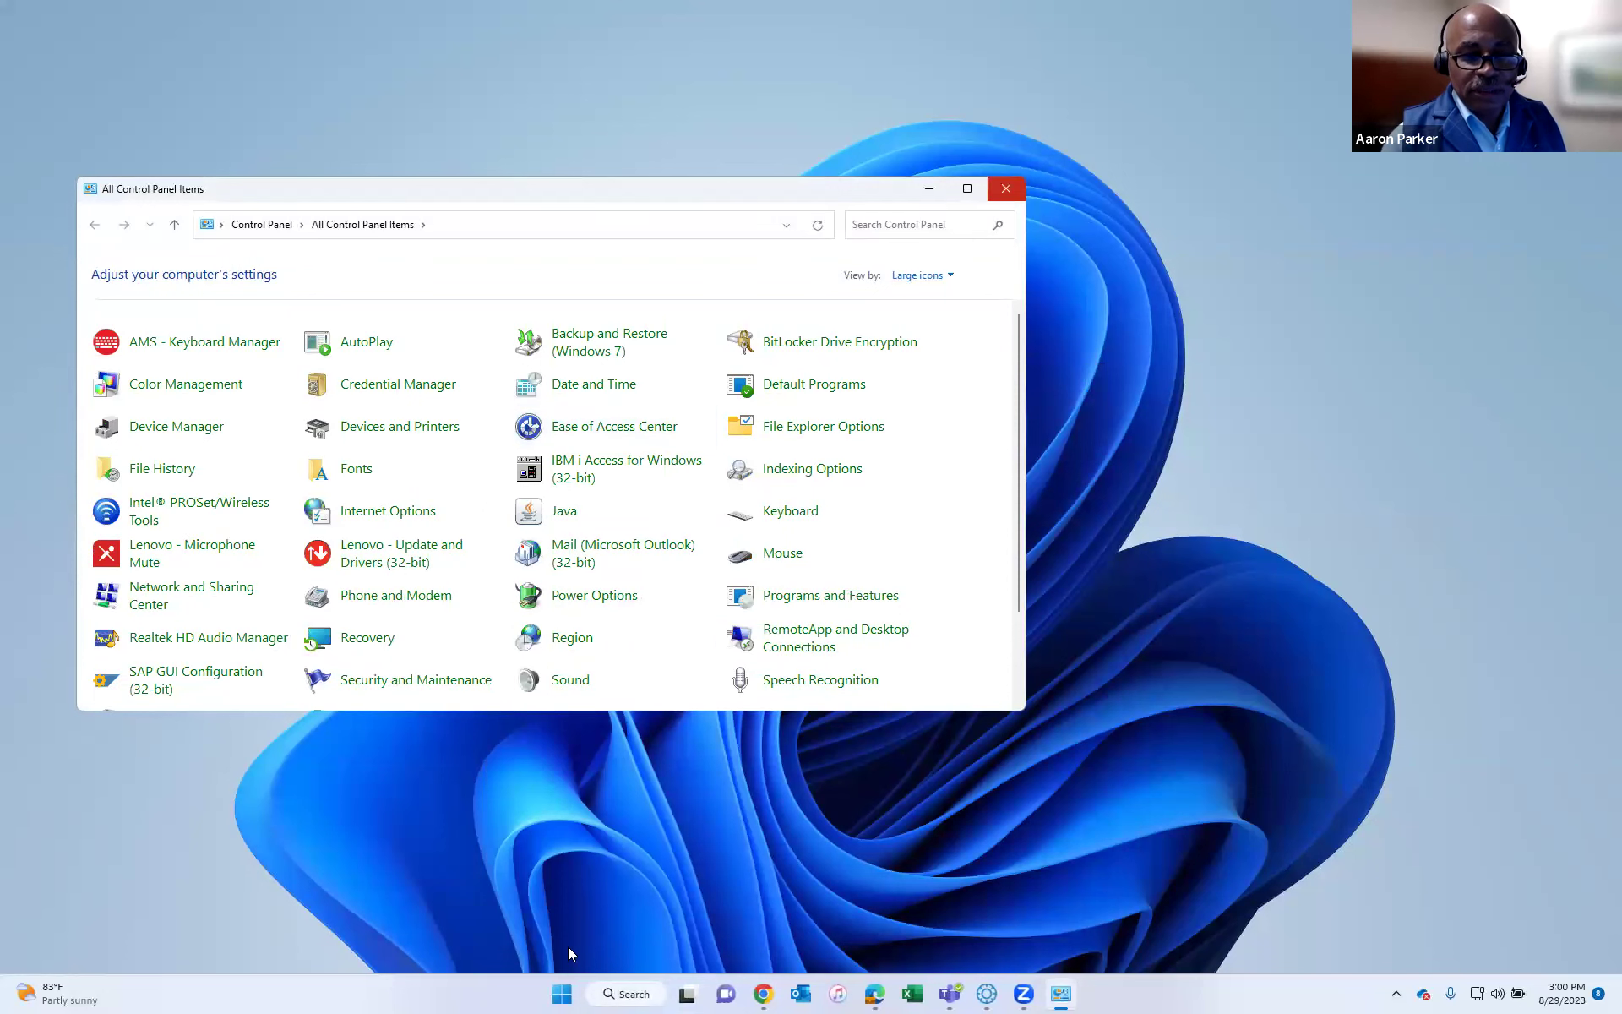
left_click(1005, 189)
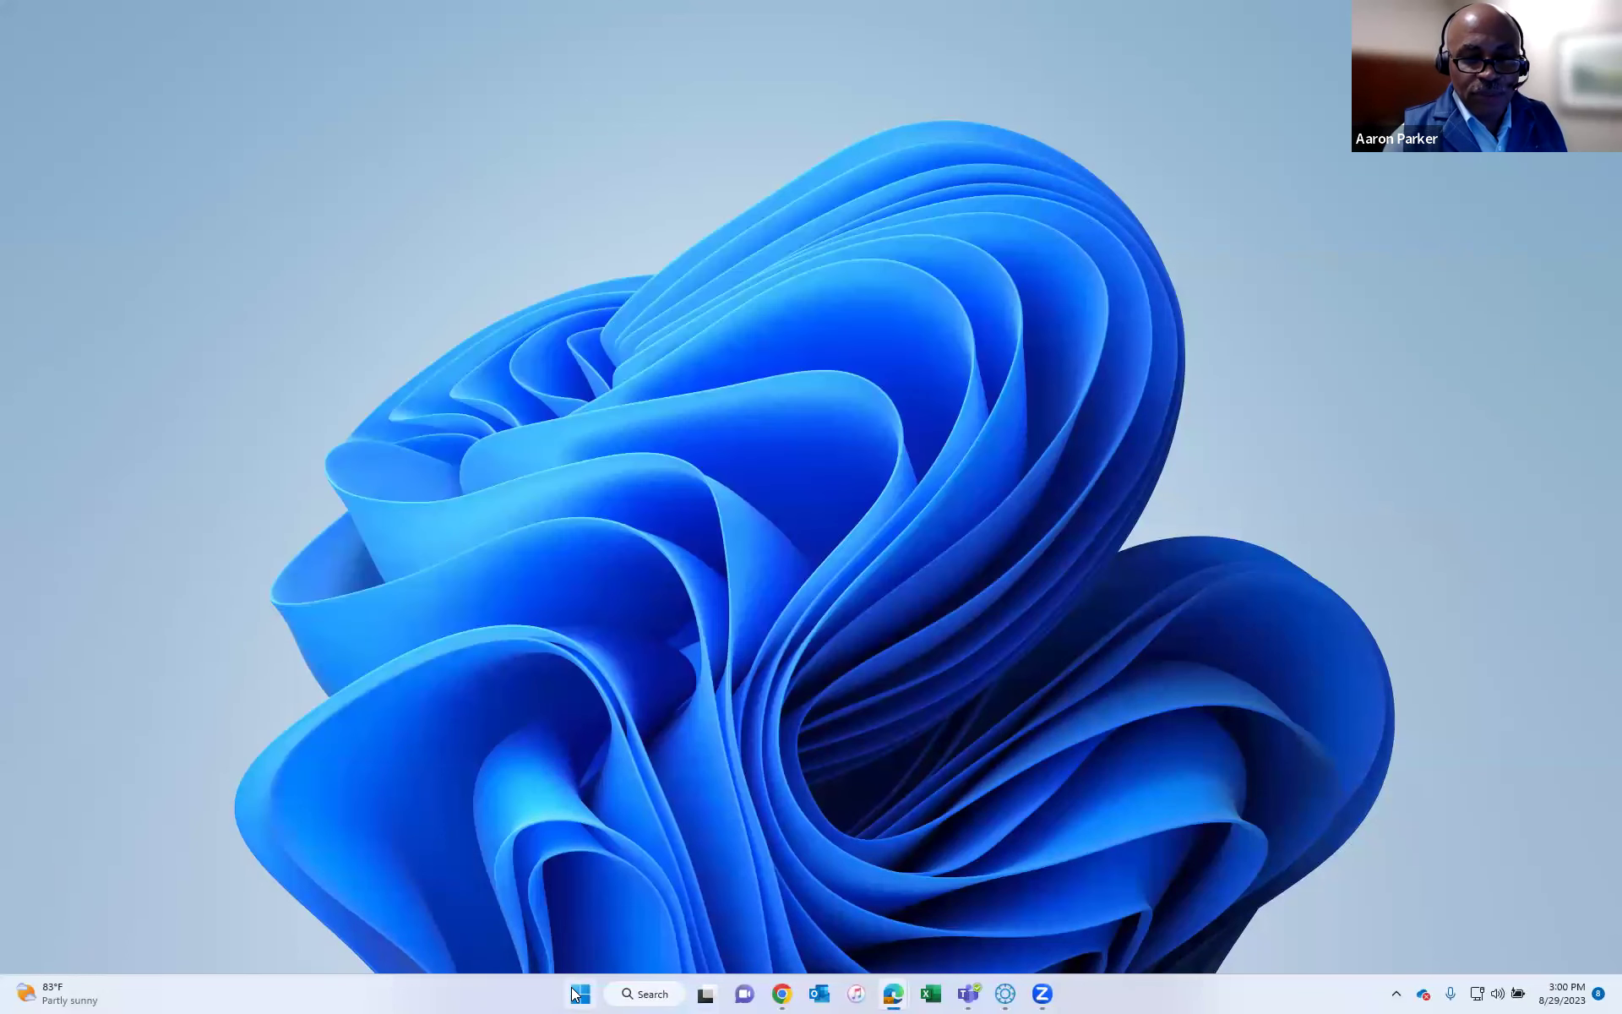
View the pinned apps in the Start menu and its full list of installed apps, closing it when done.
left_click(577, 994)
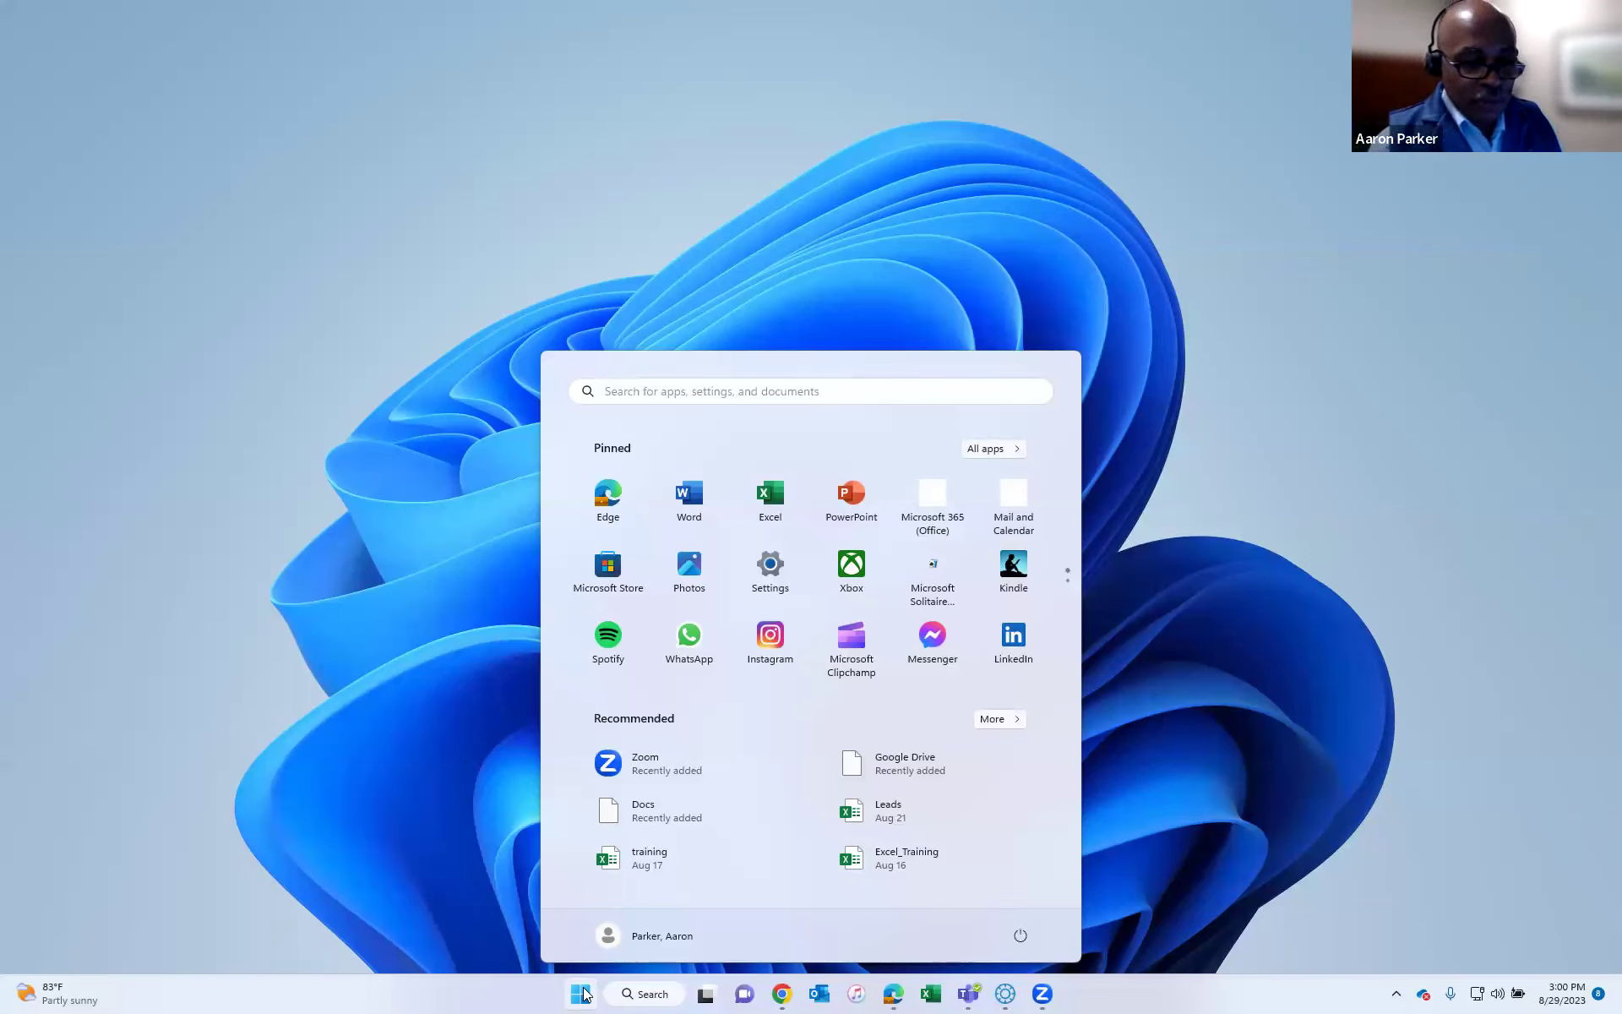
left_click(522, 932)
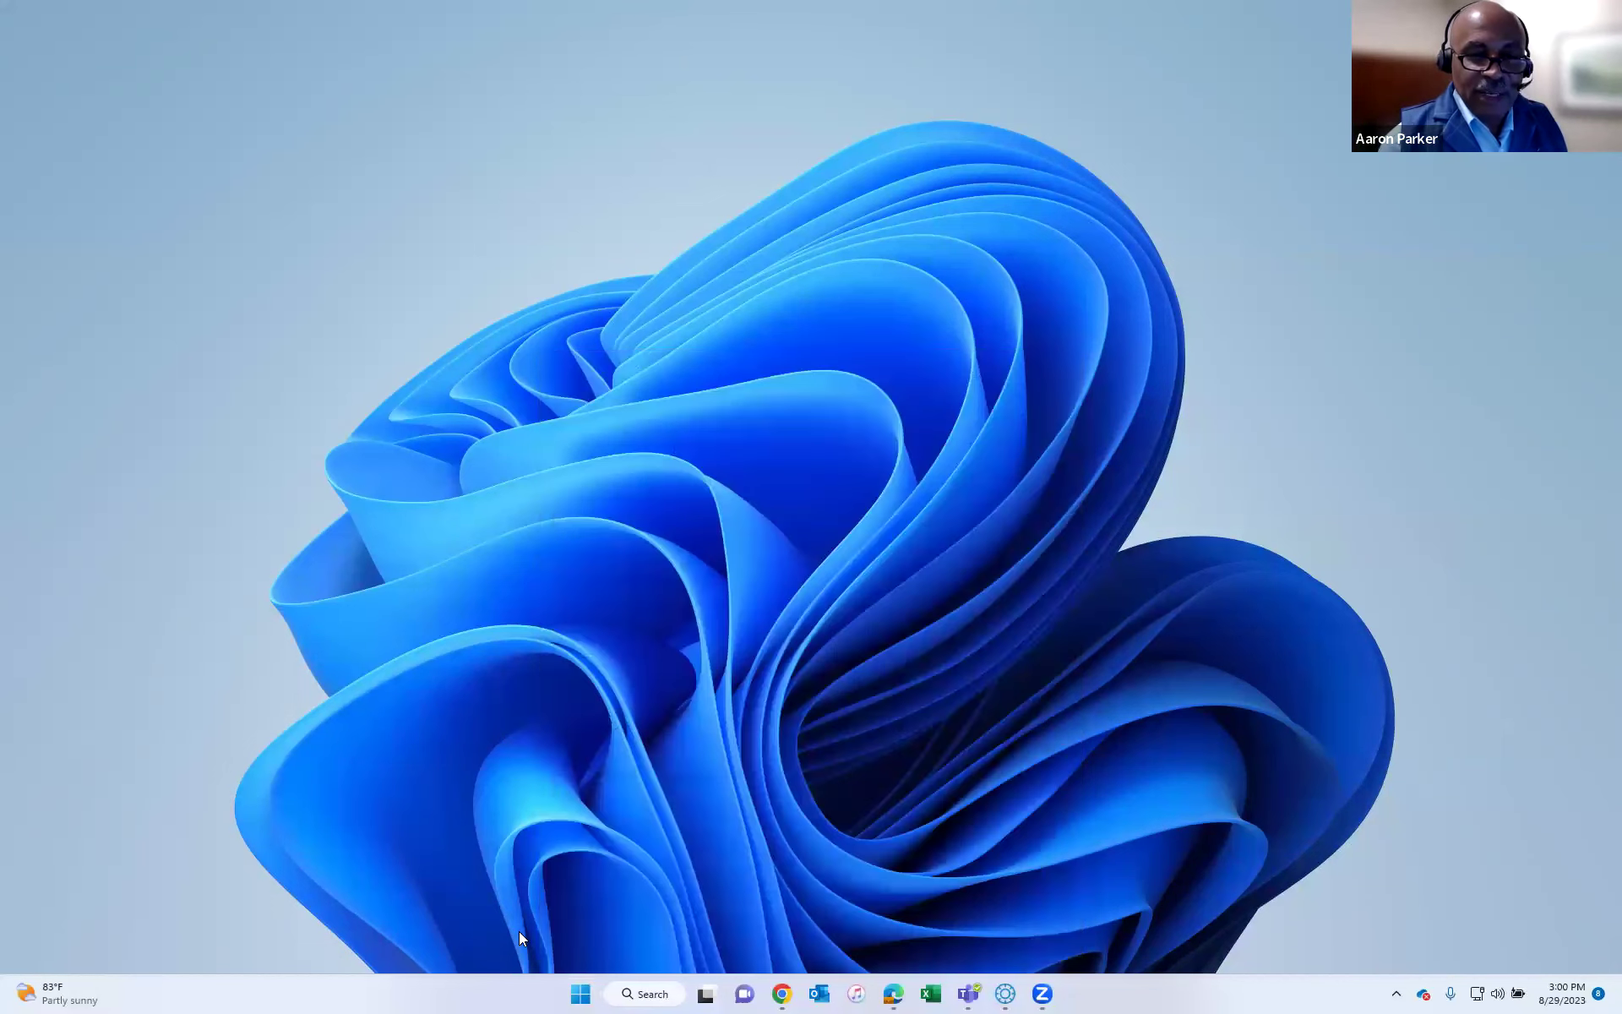
left_click(580, 993)
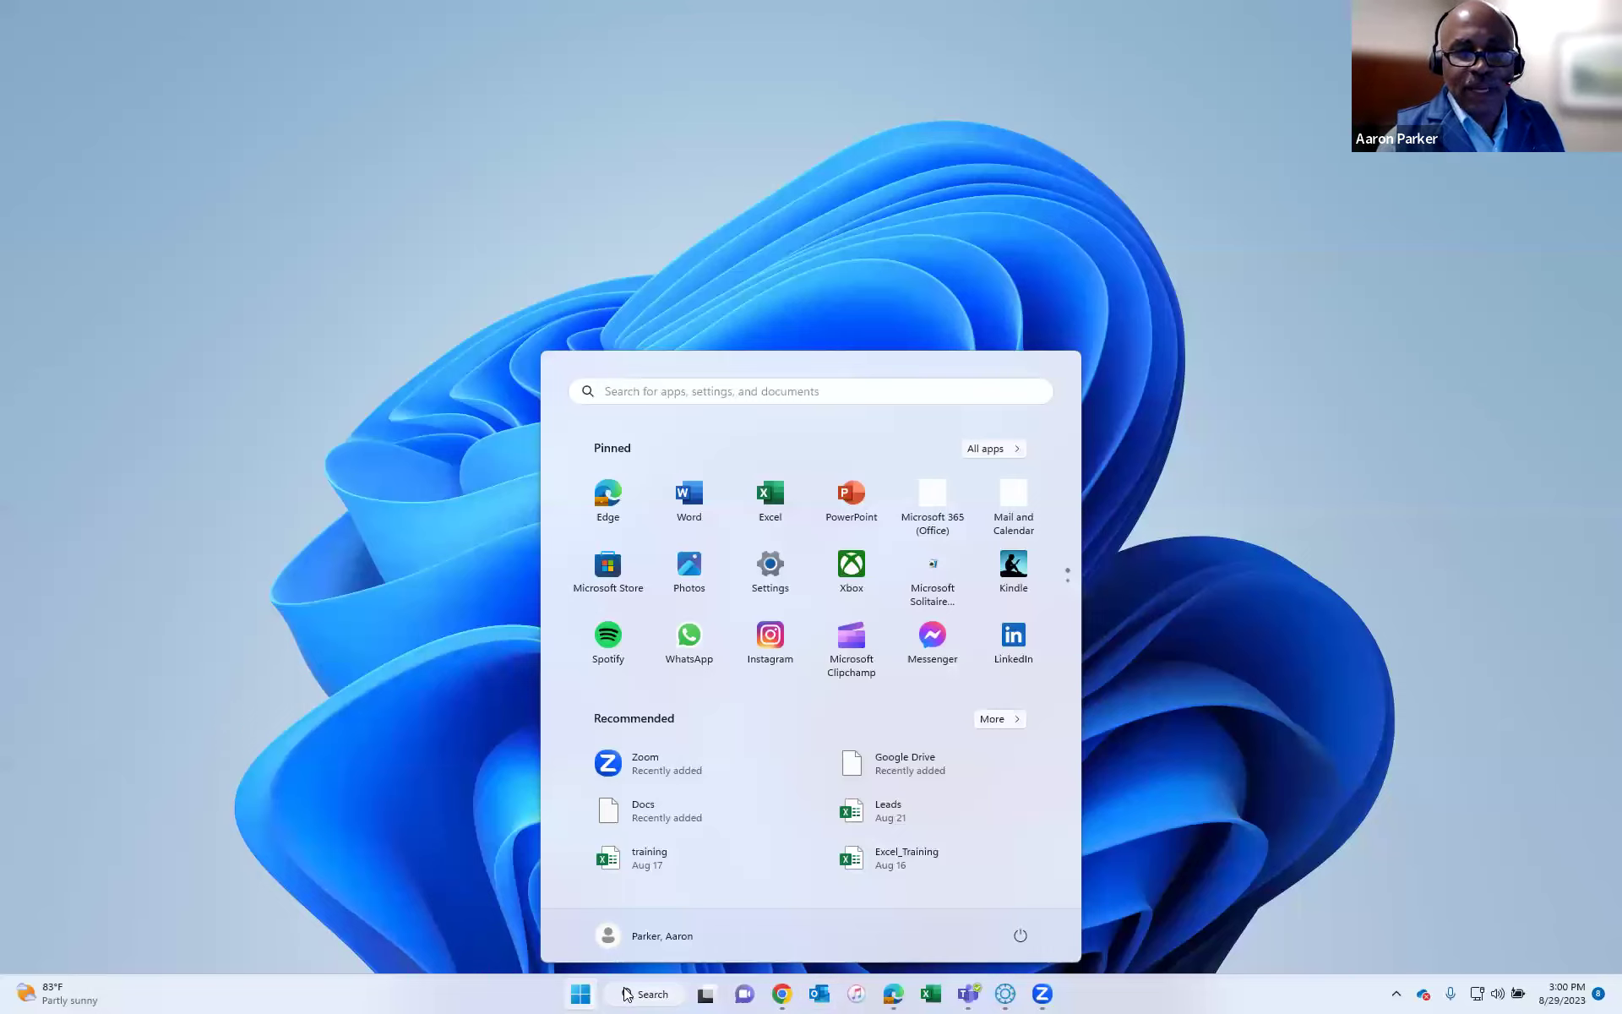
left_click(1016, 450)
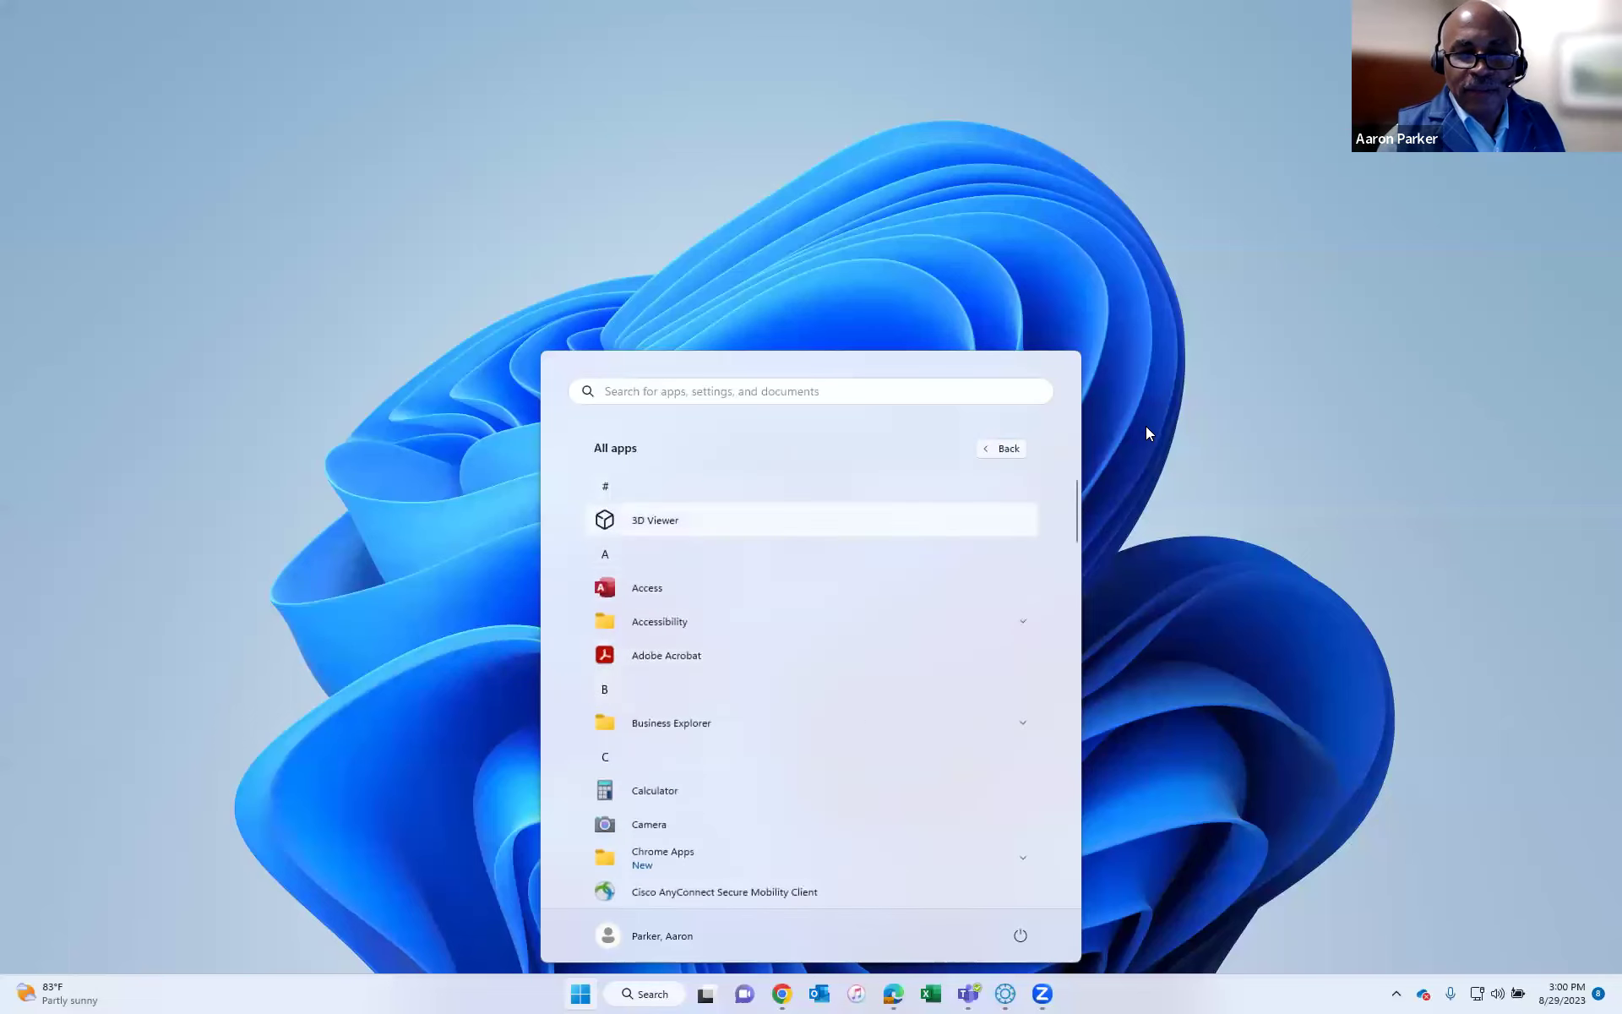
left_click(649, 993)
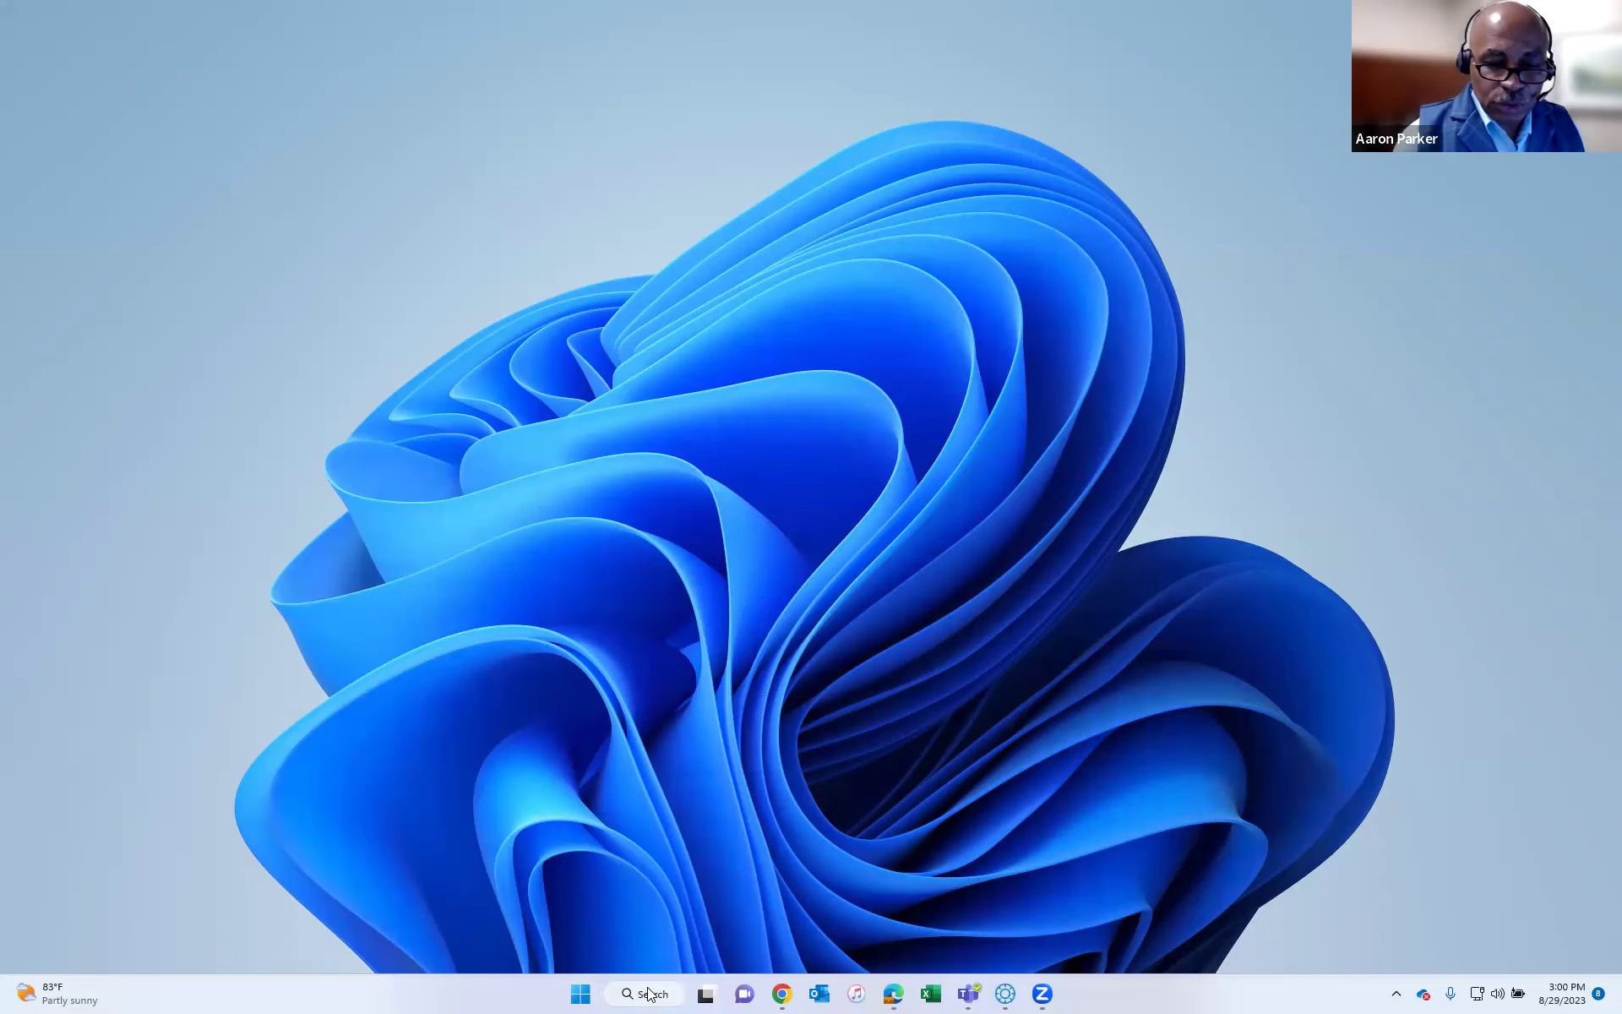
Search Windows for "word" and pin the Word app to the taskbar.
left_click(648, 993)
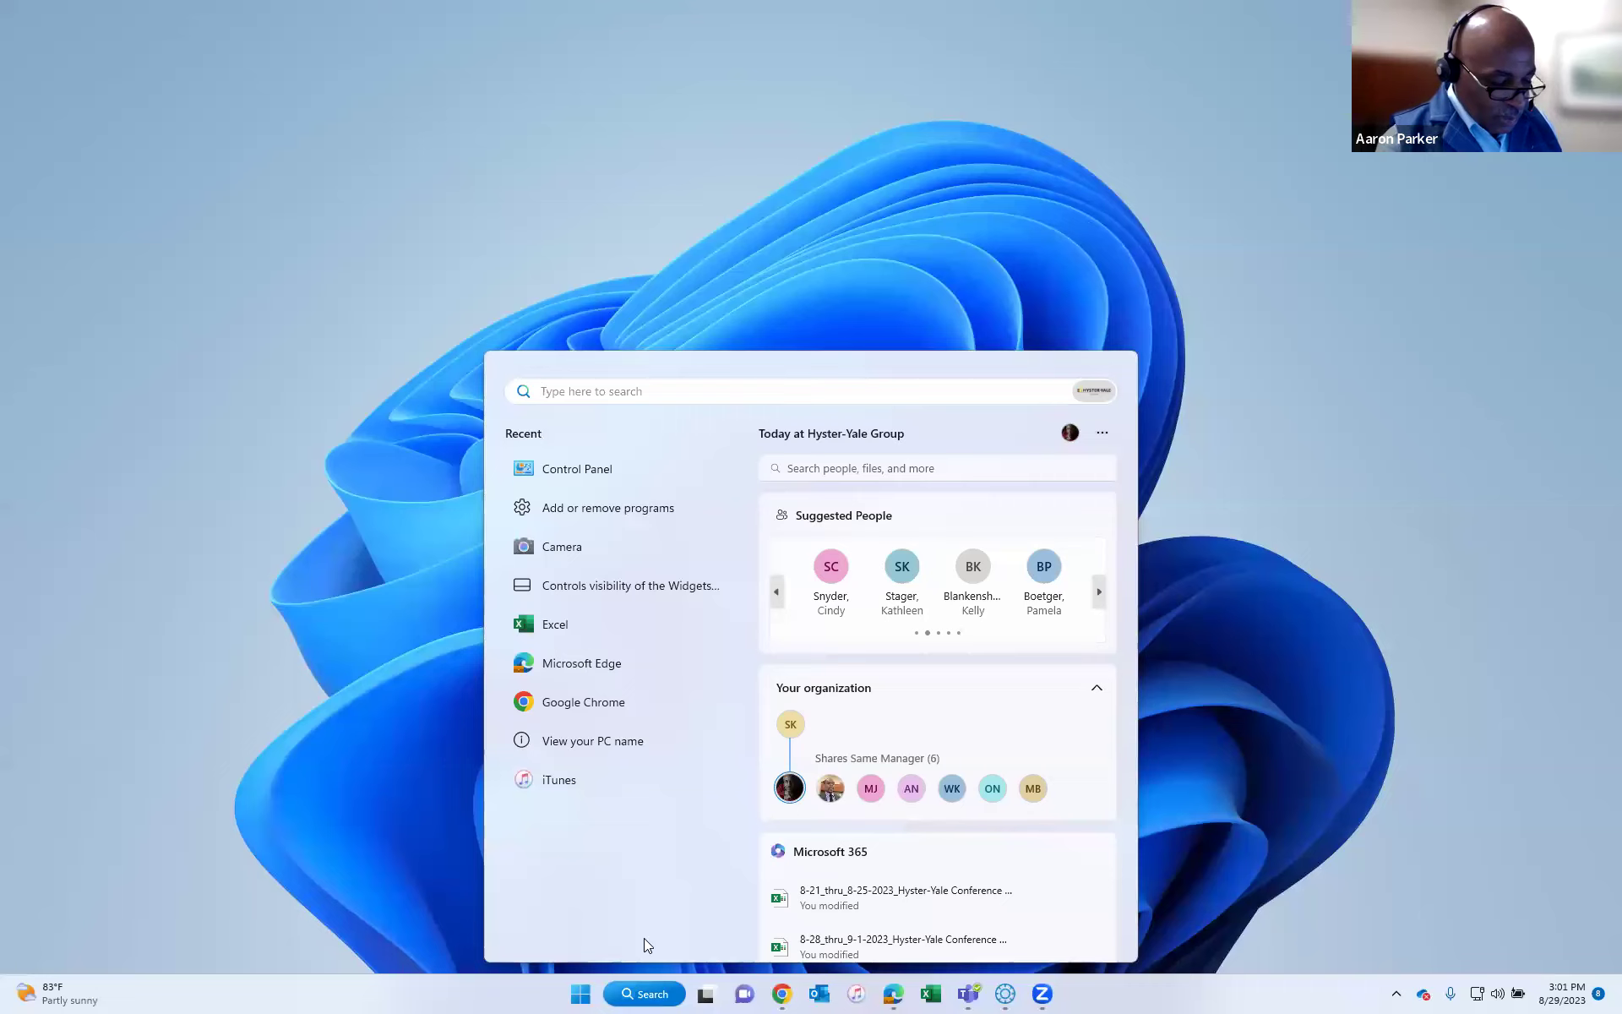
type("word")
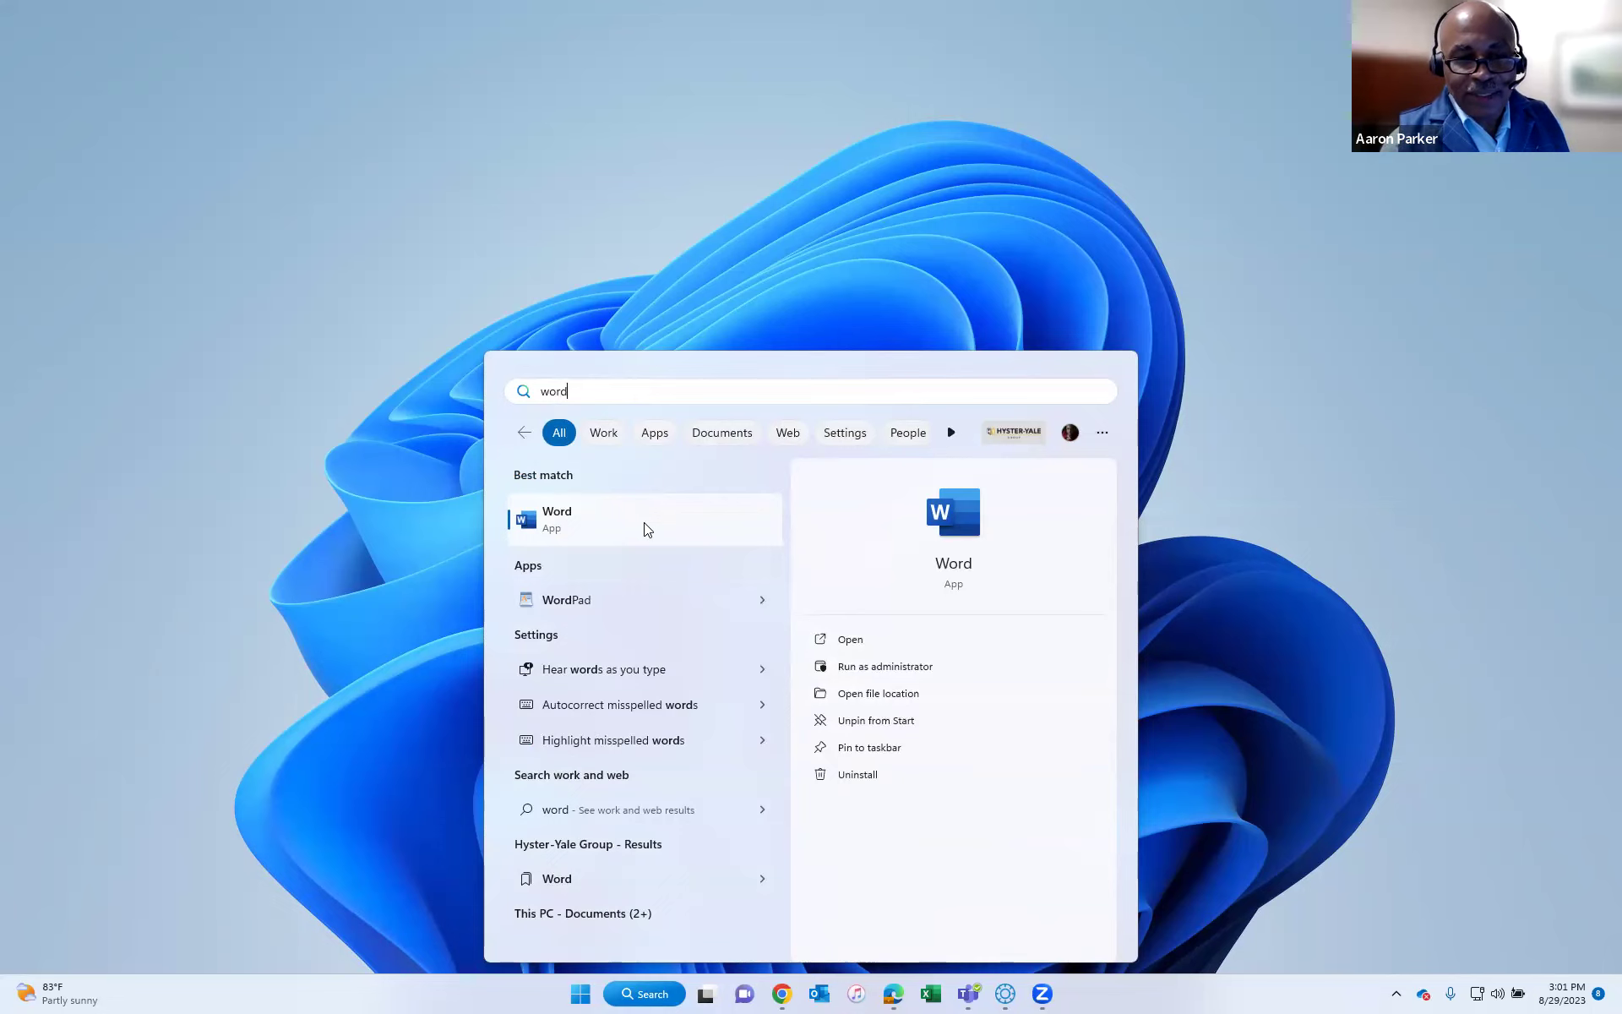
right_click(623, 545)
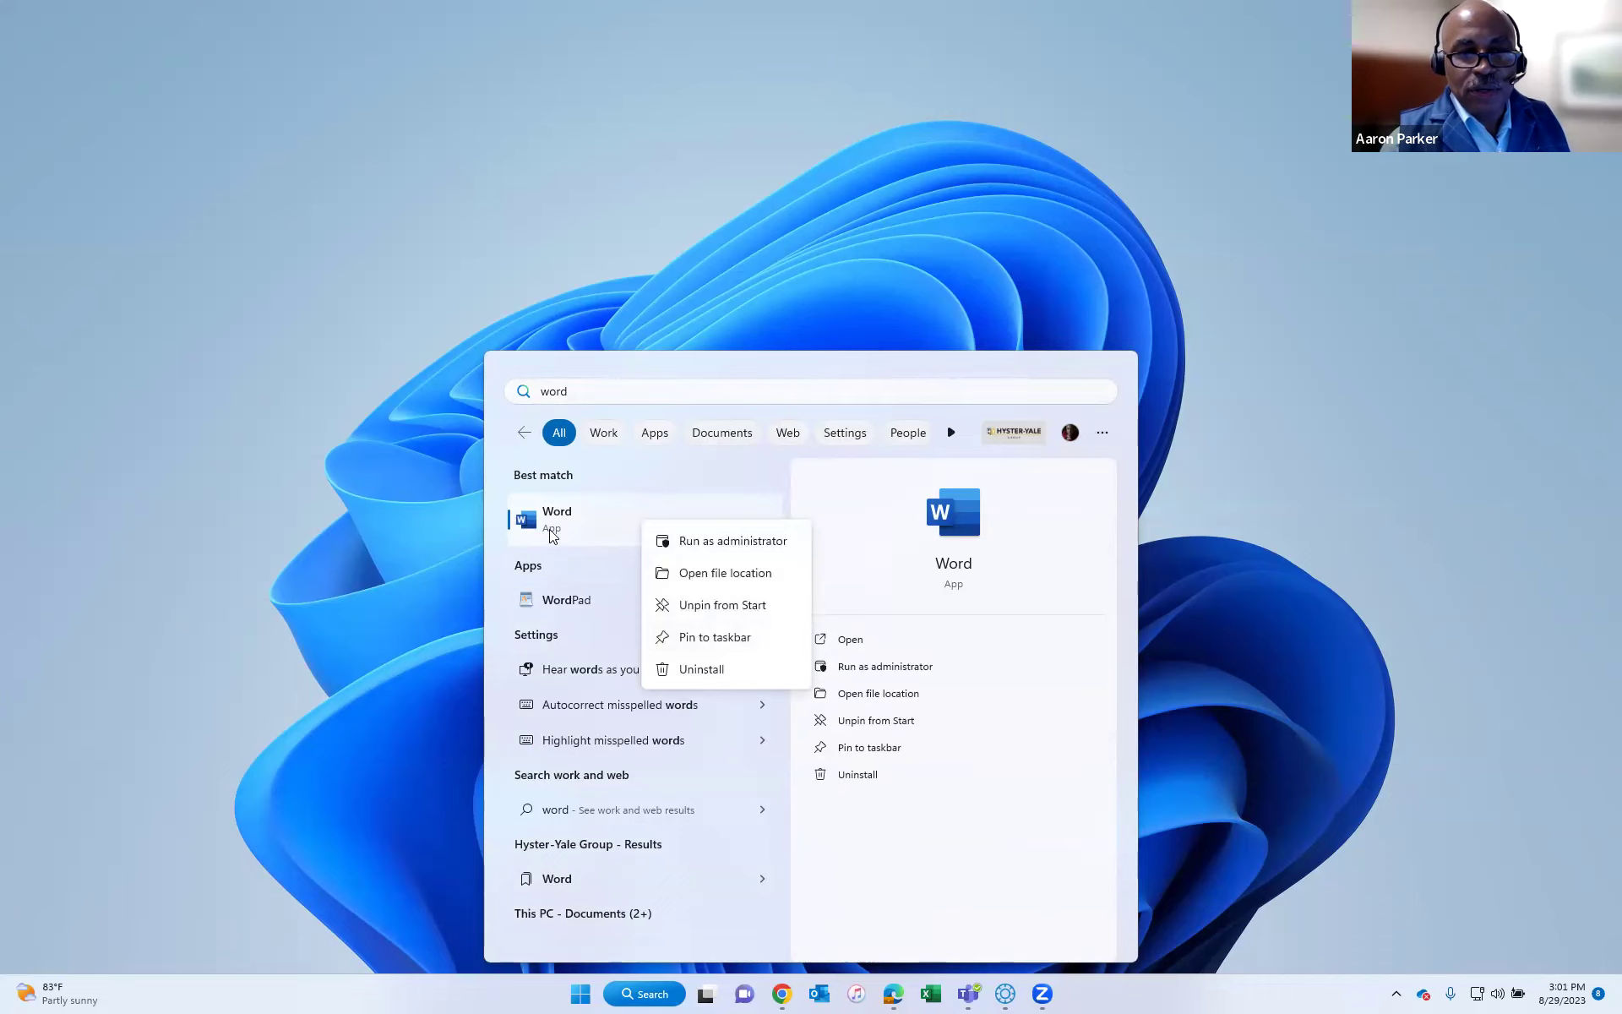
key("Escape")
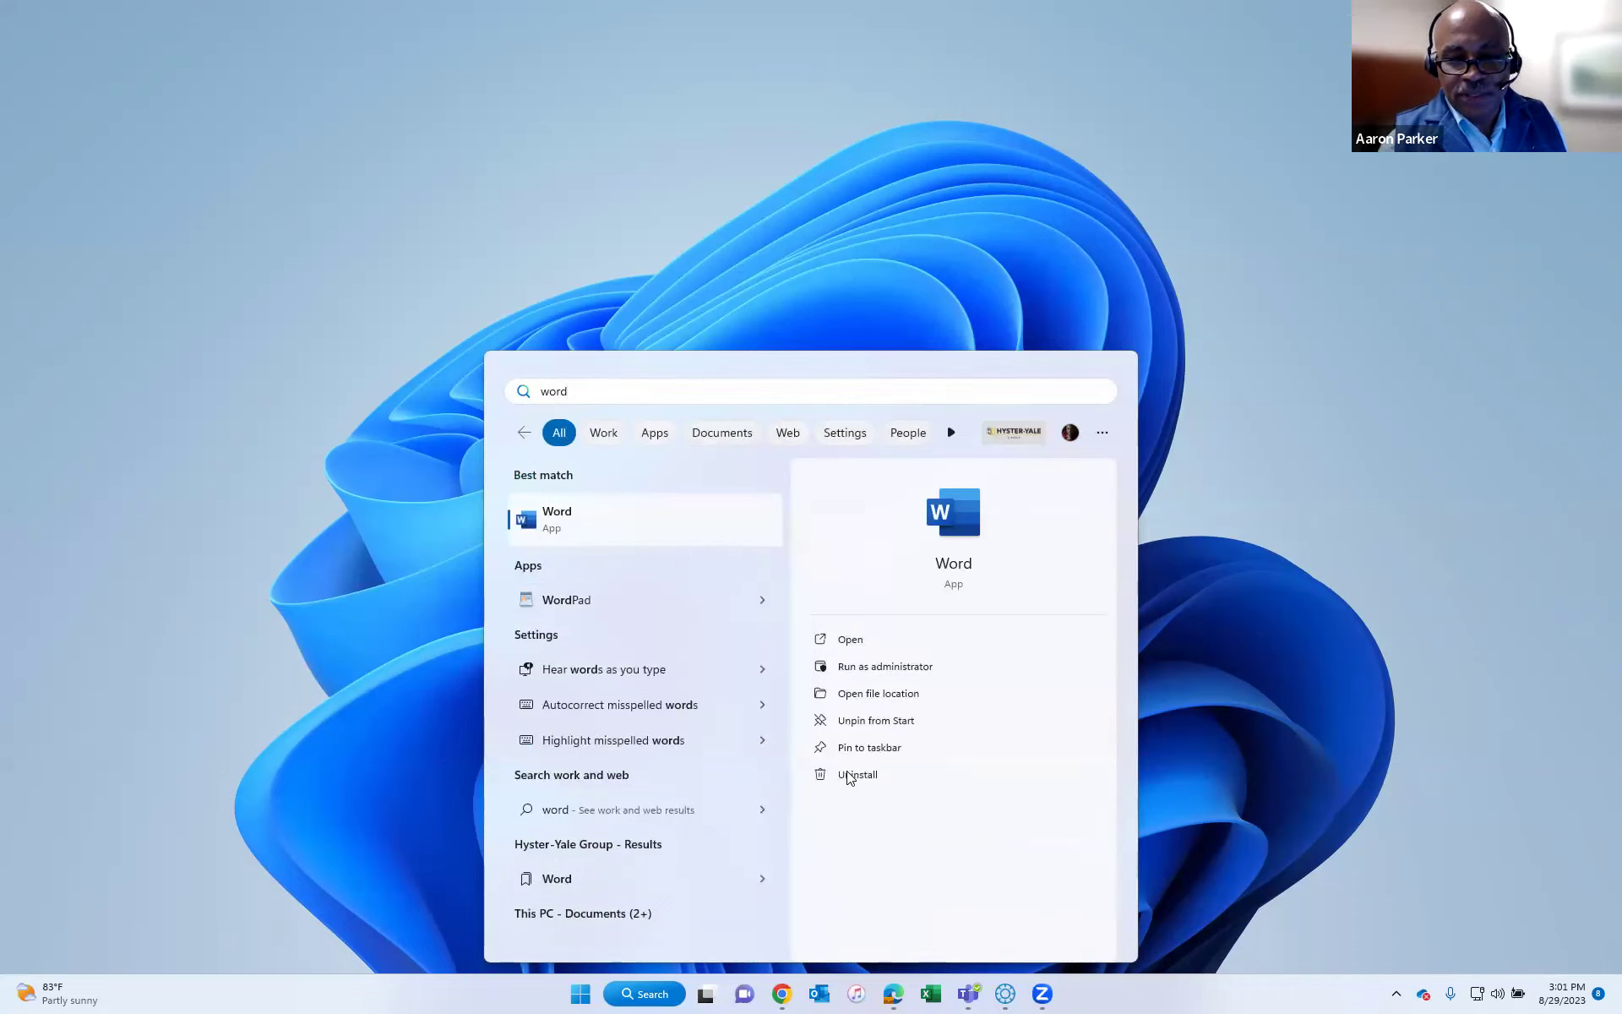
left_click(852, 748)
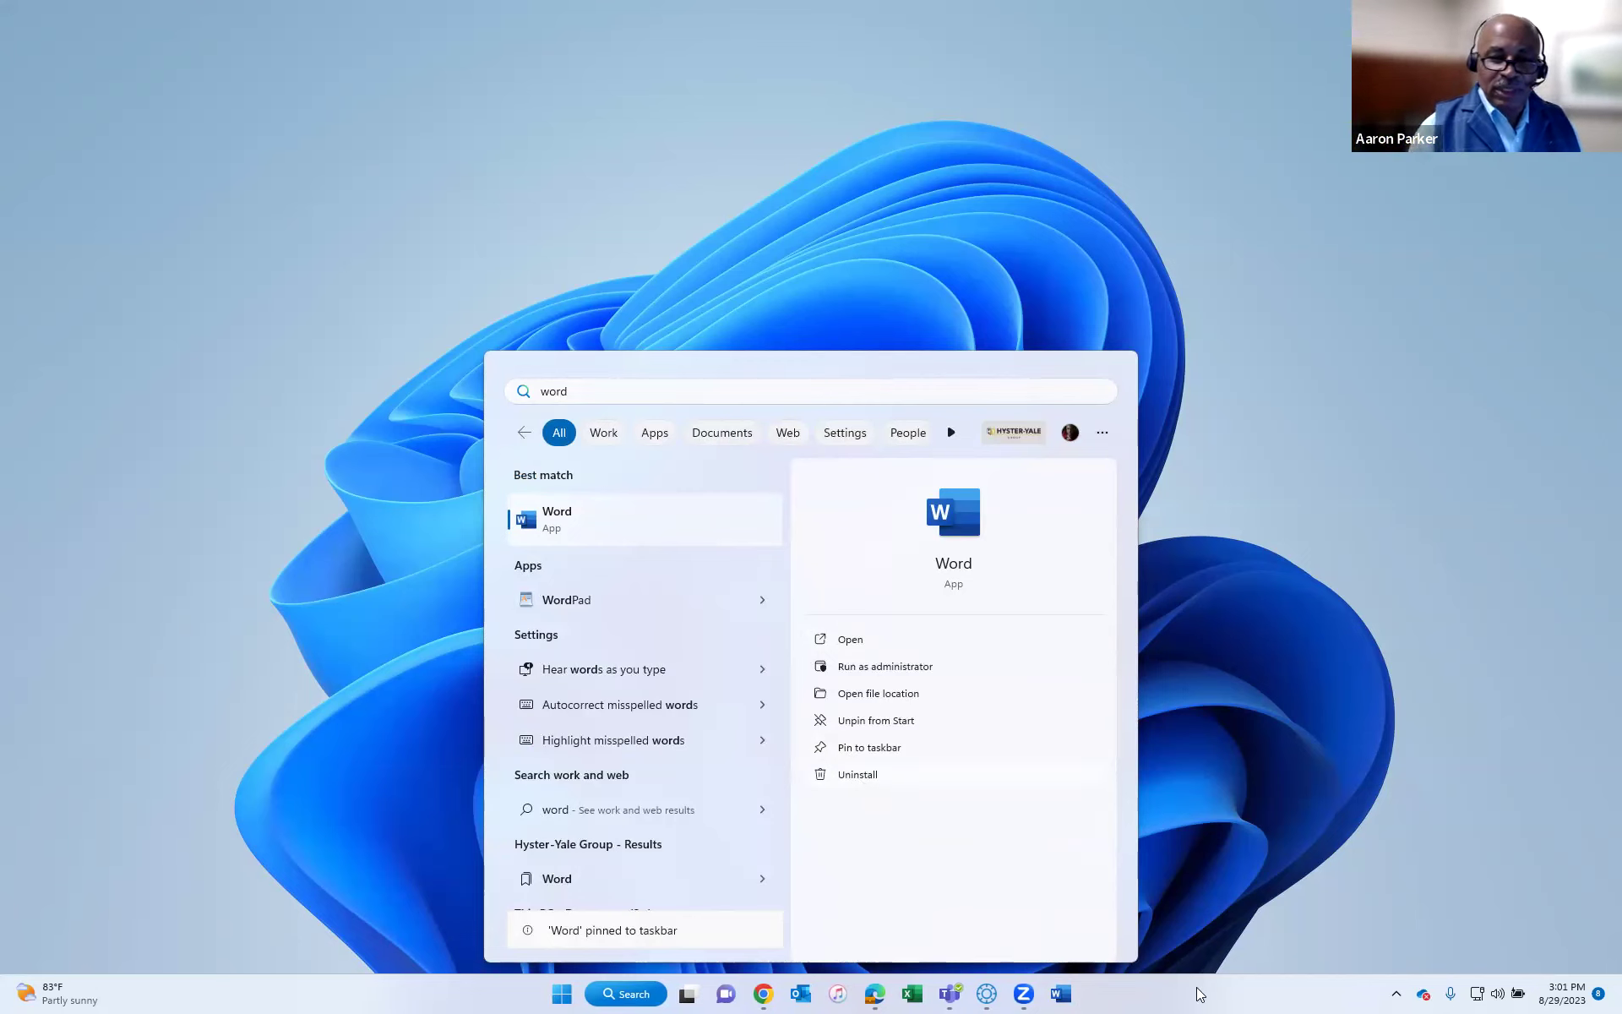
left_click(1102, 995)
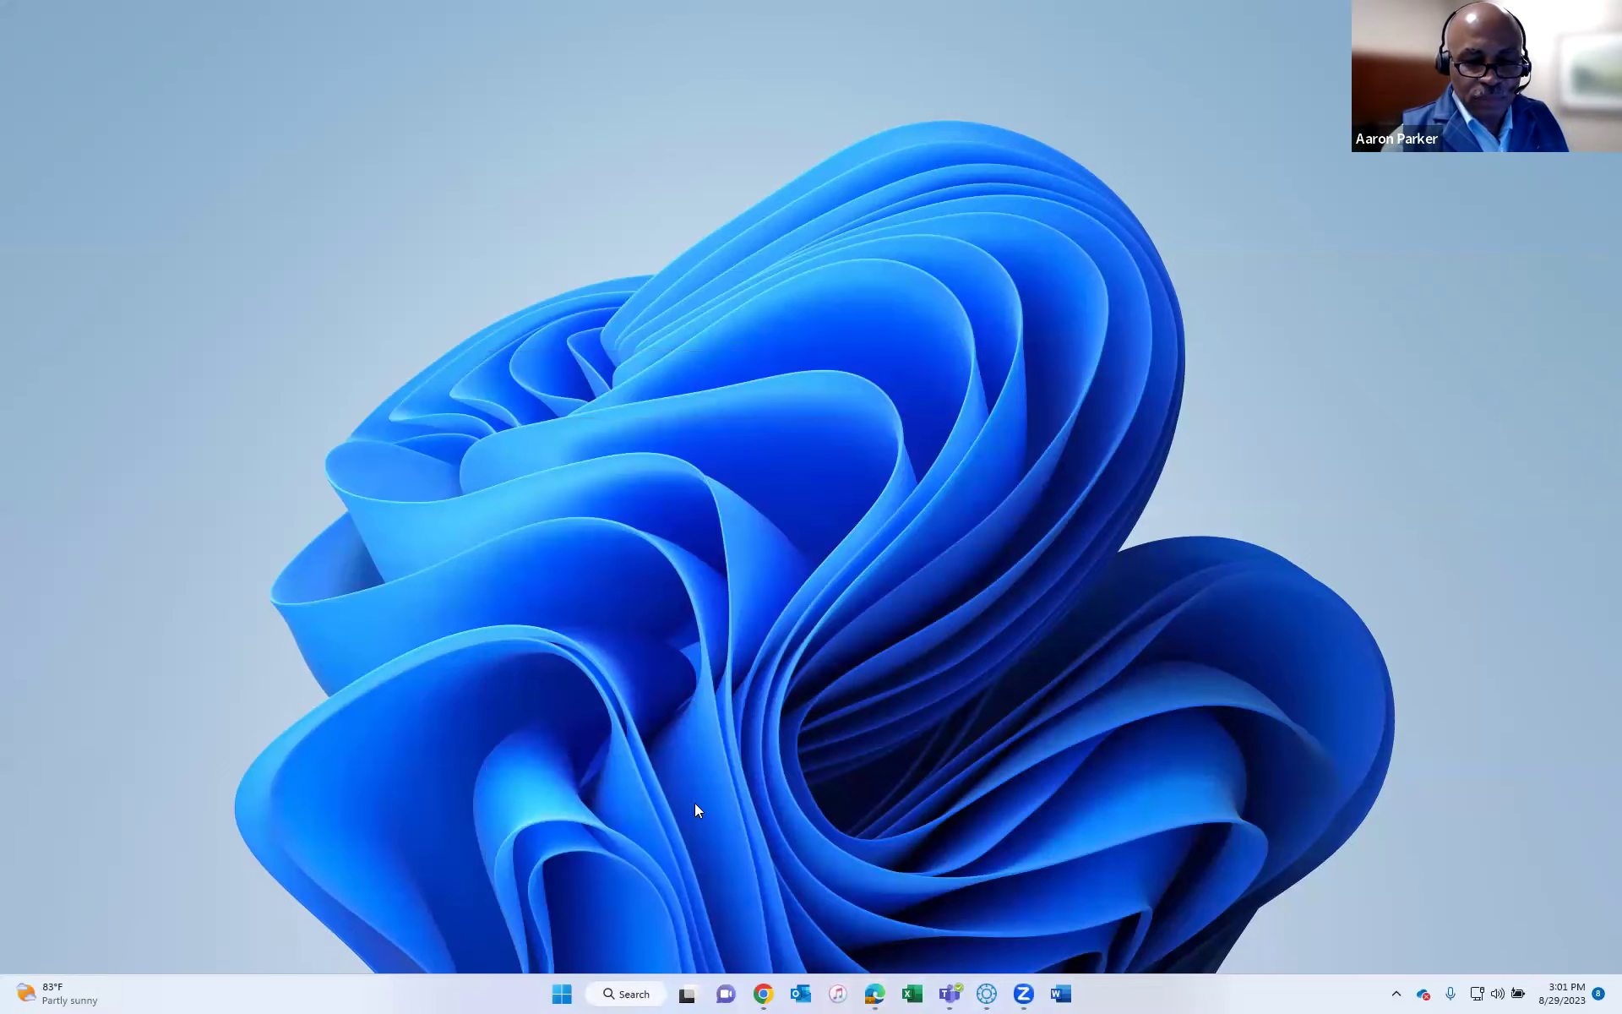
Search Windows for "ex", unpin the Excel app from the taskbar and pin it there again.
key("super+s")
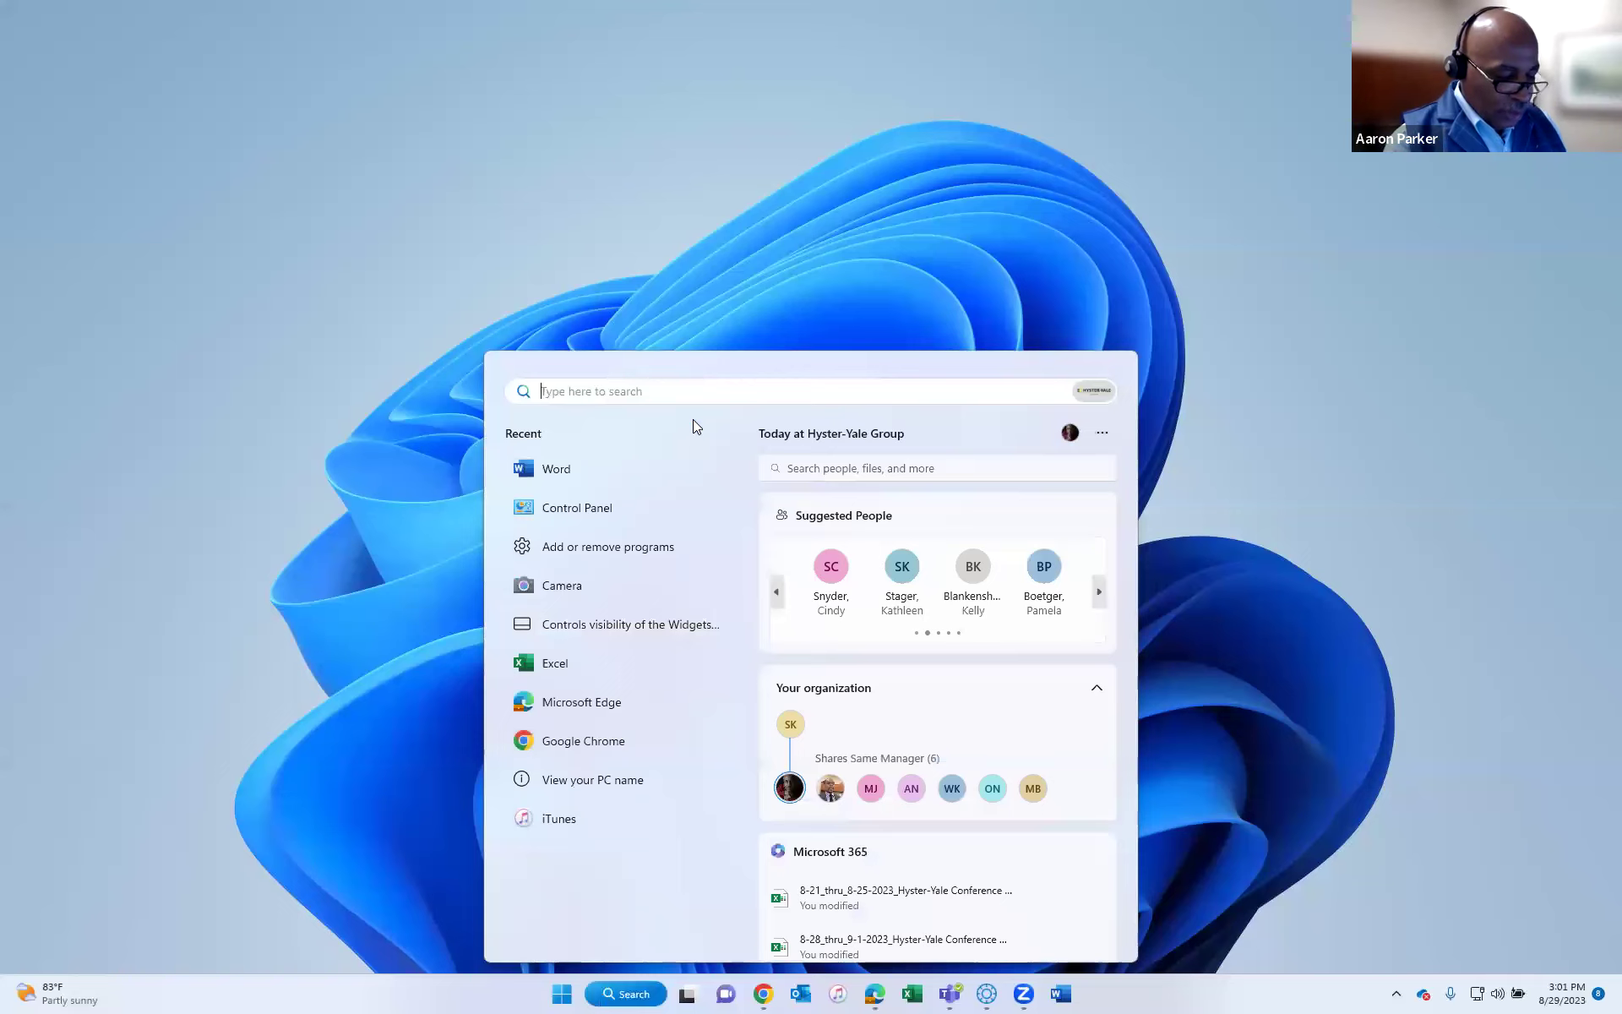
type("ex")
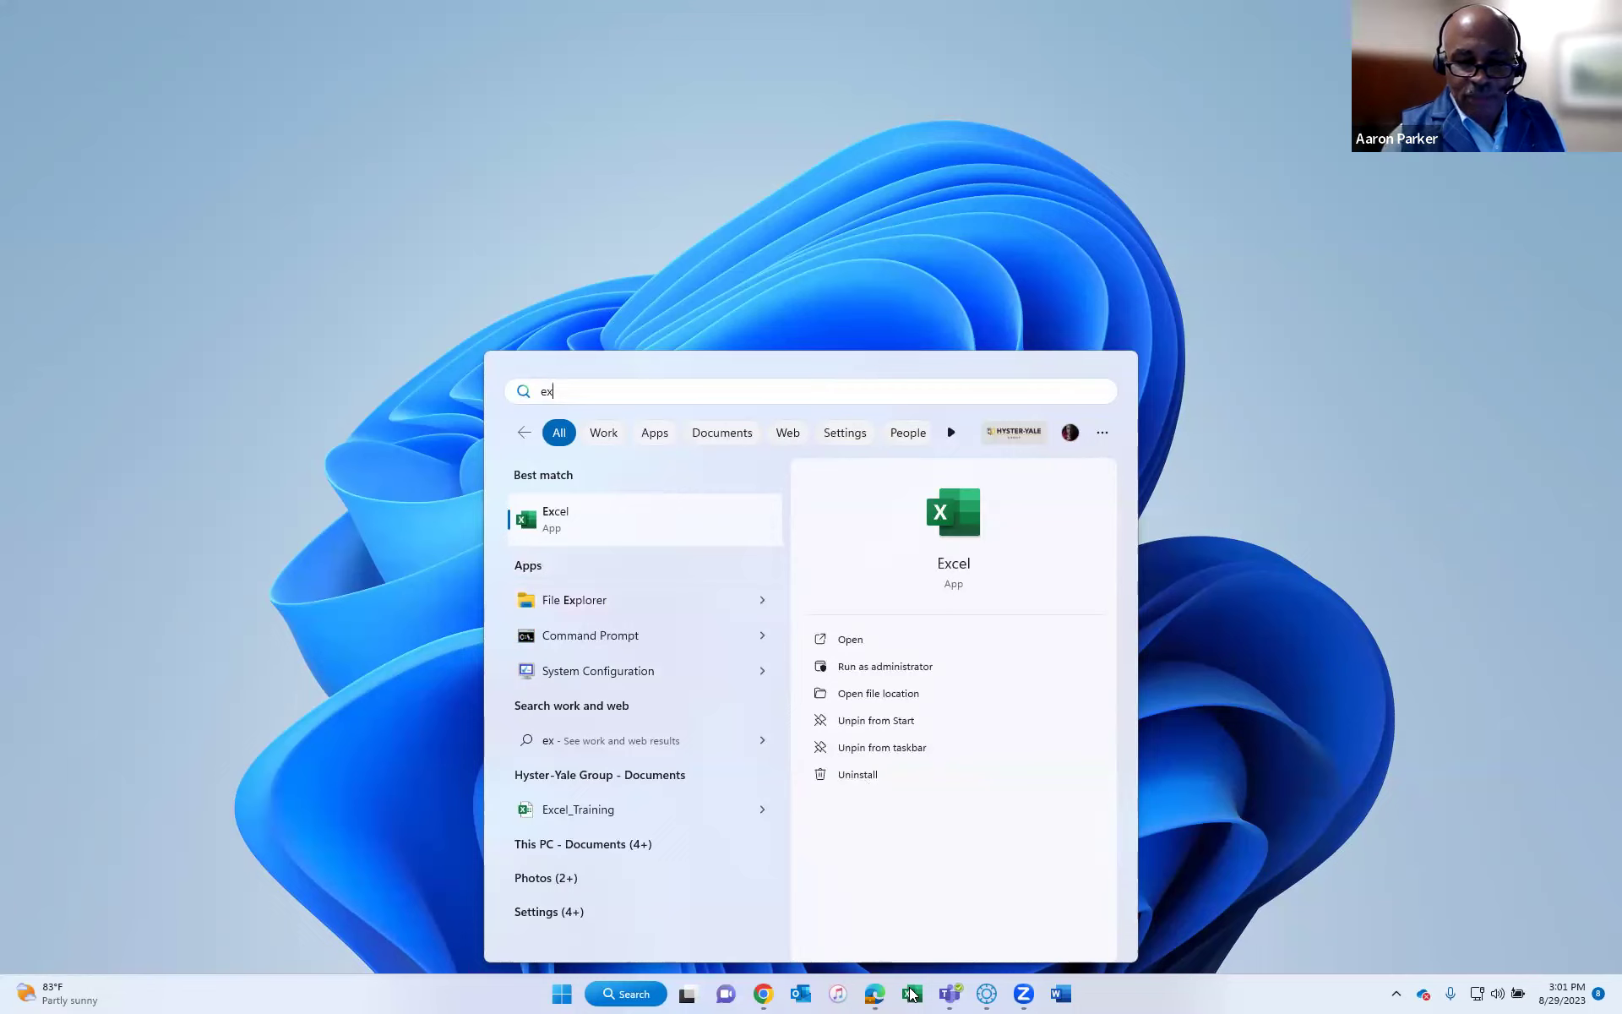
left_click(843, 750)
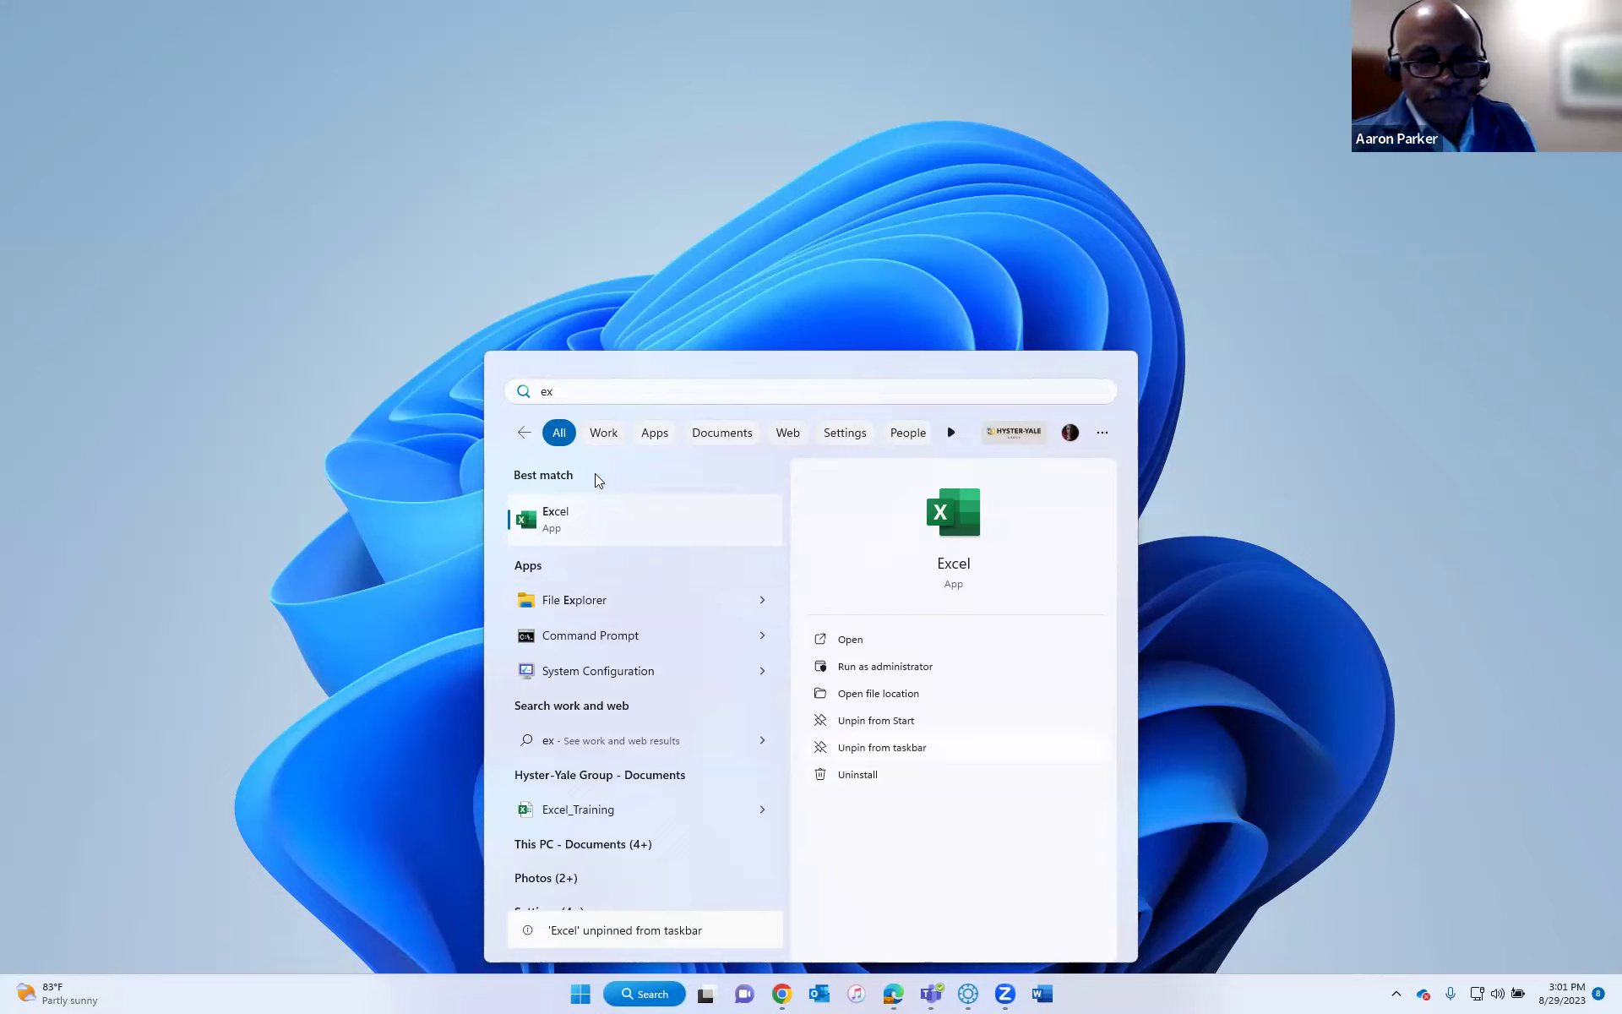
right_click(568, 525)
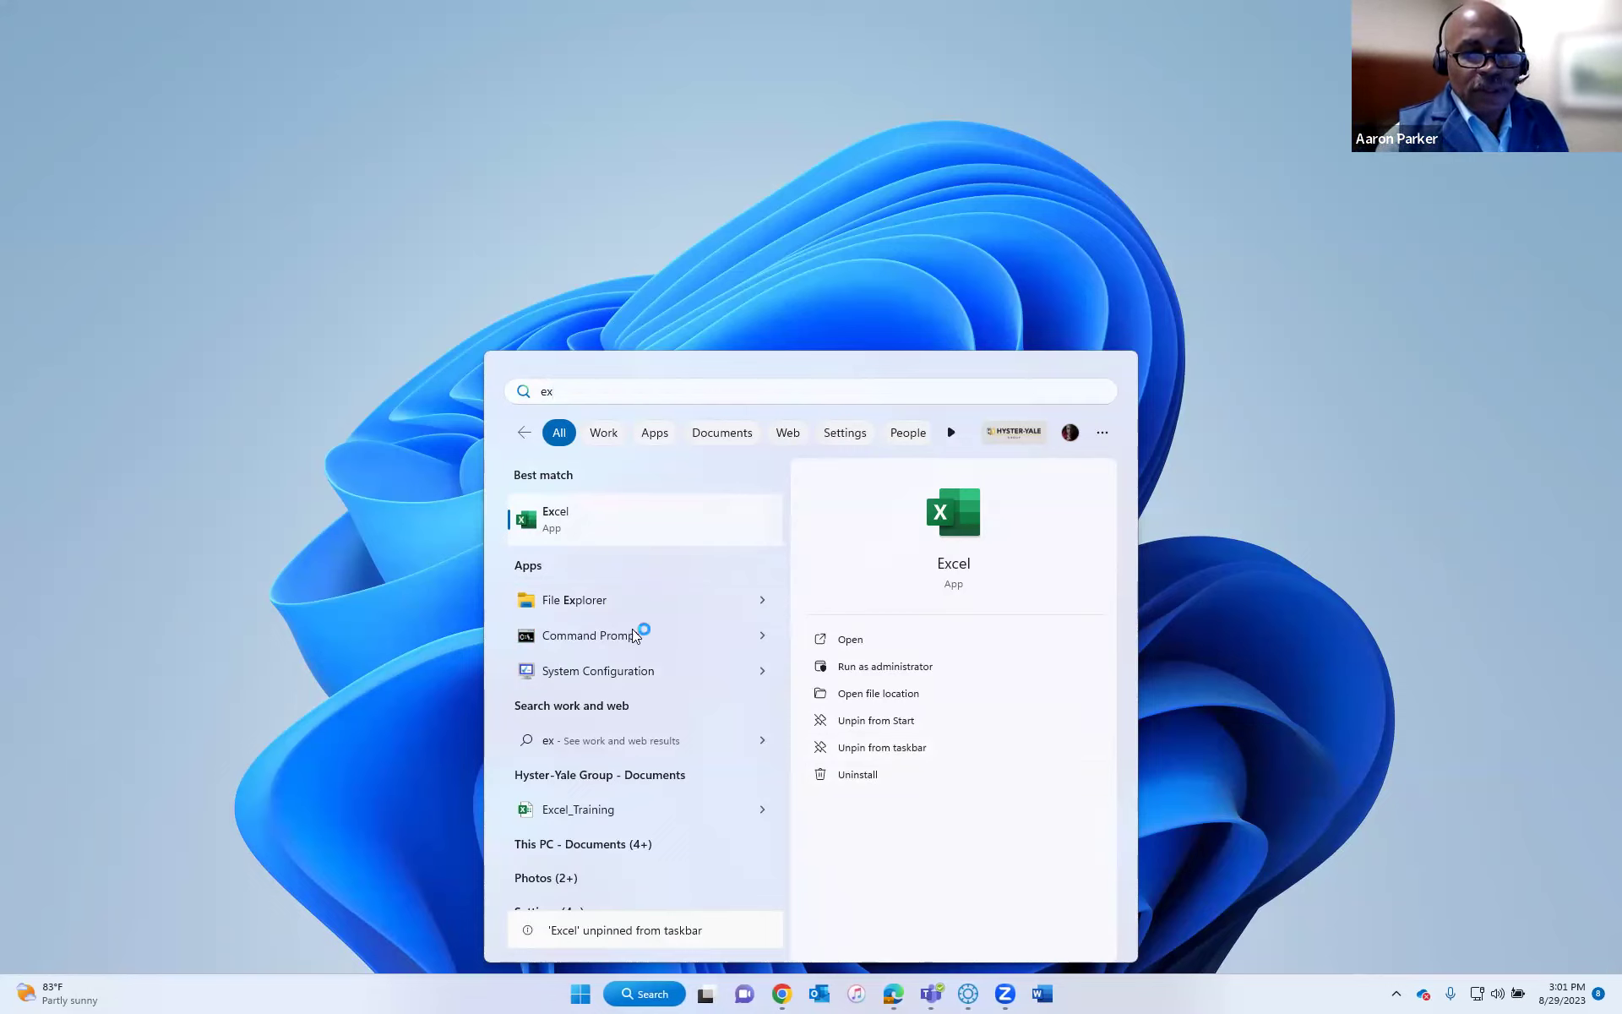
left_click(639, 622)
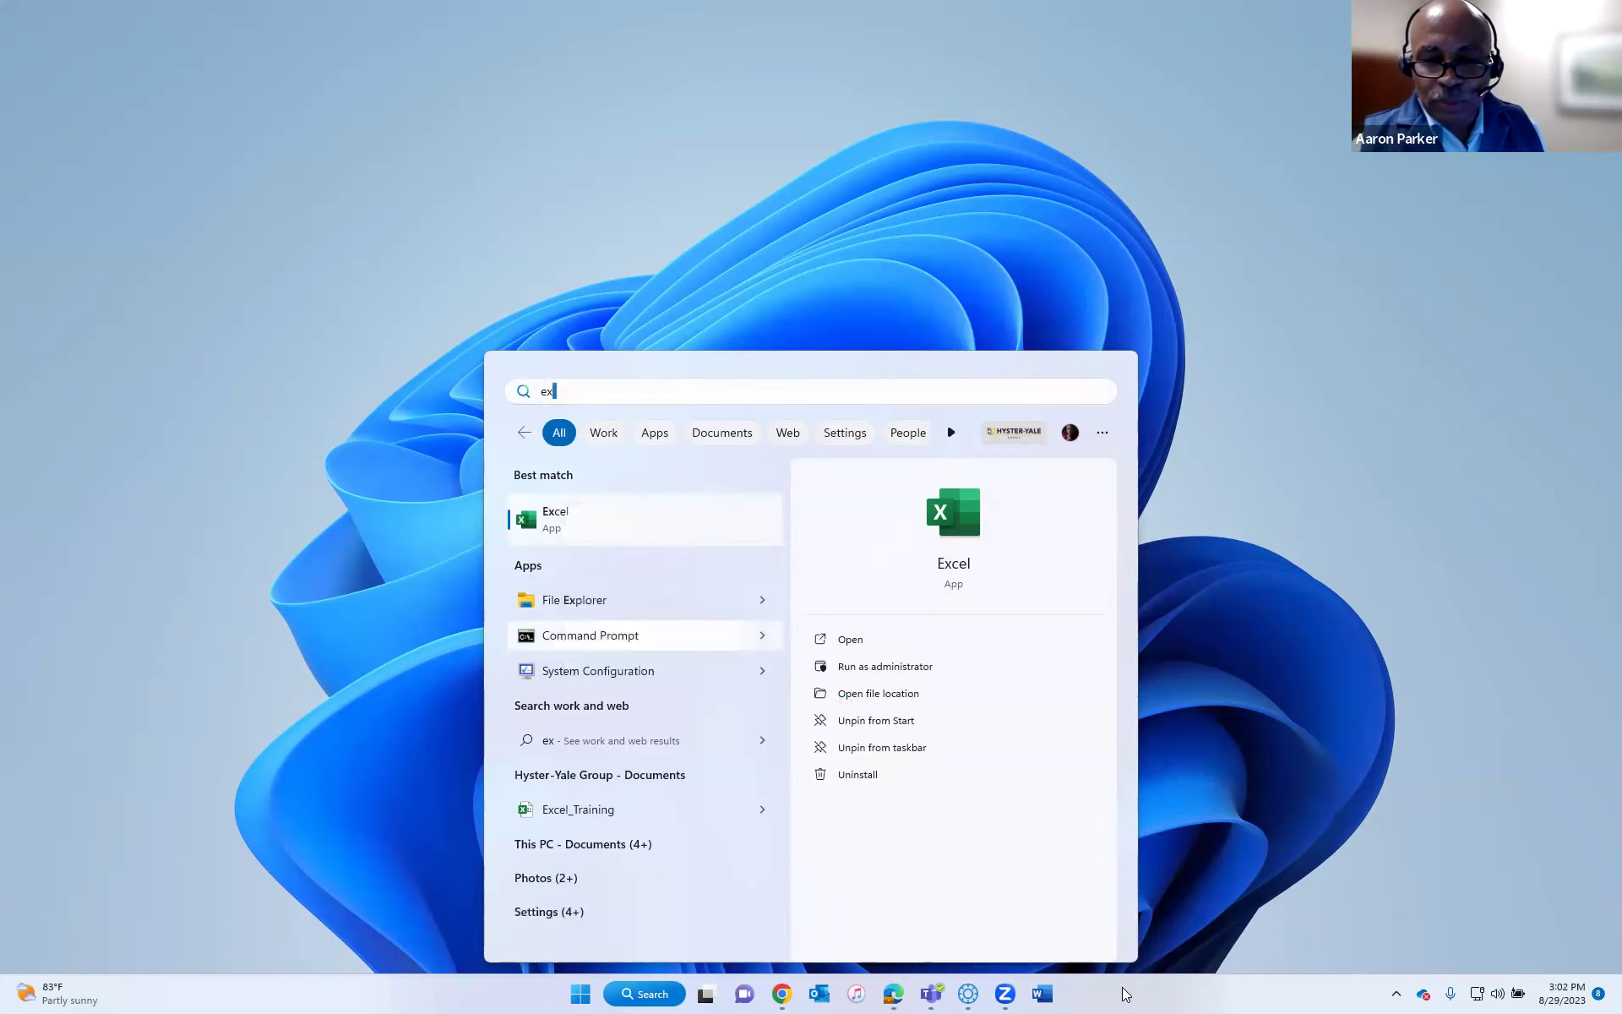
key("Escape")
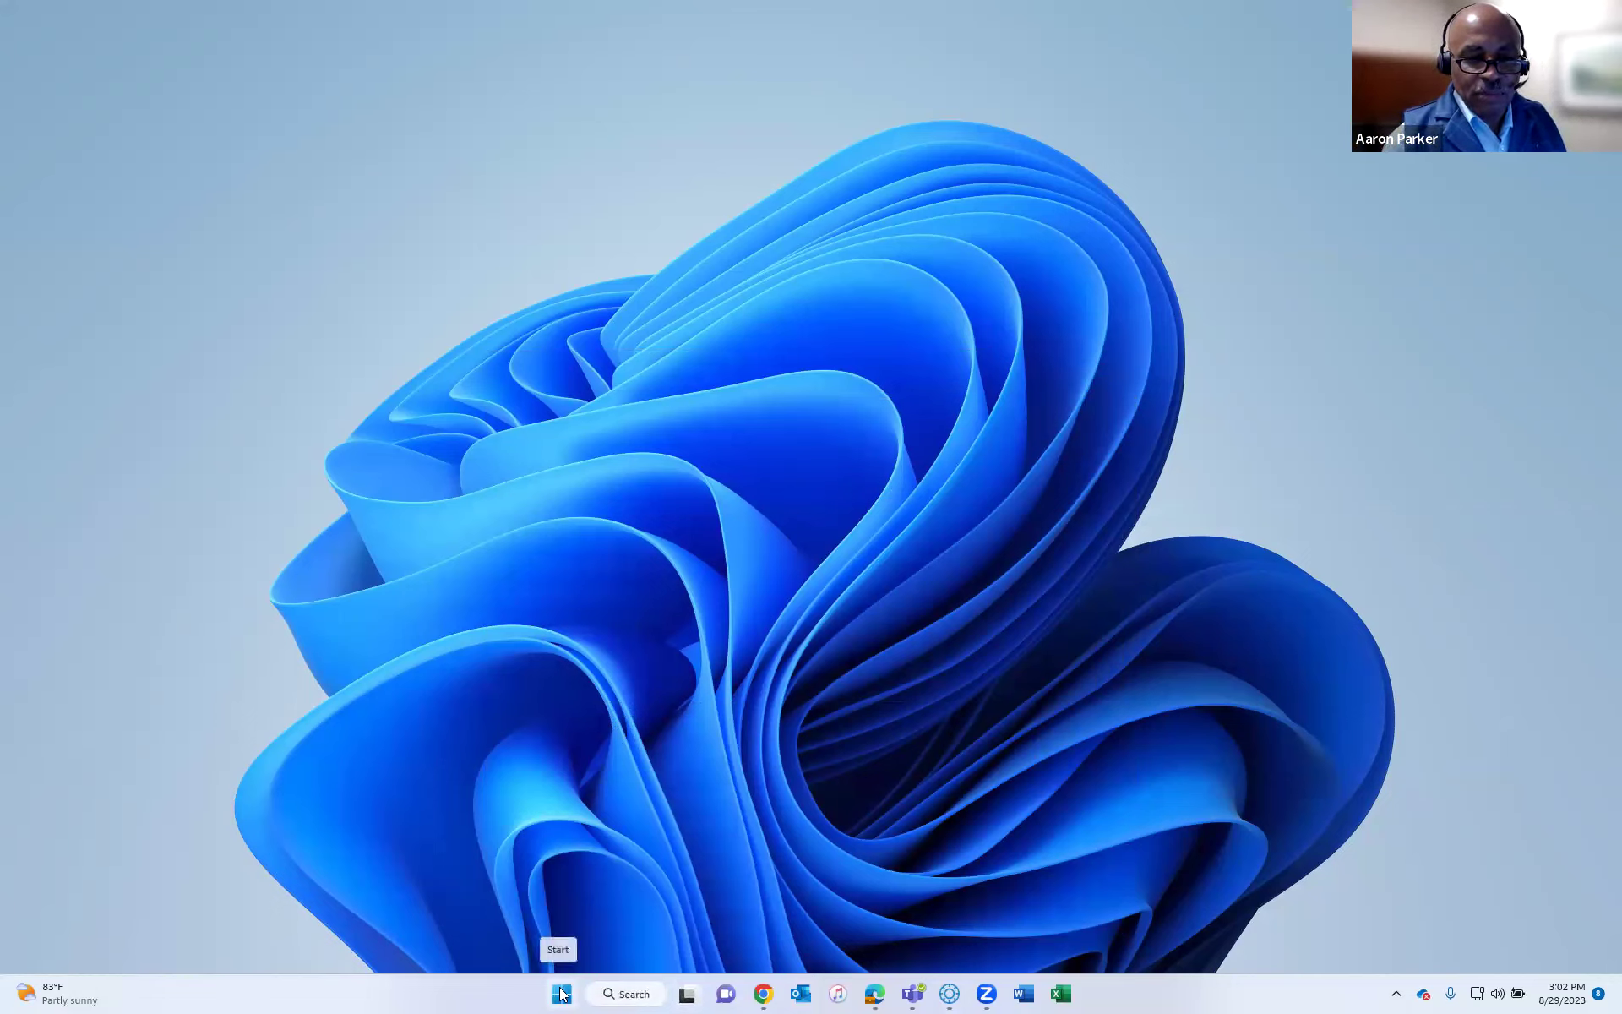
key("super")
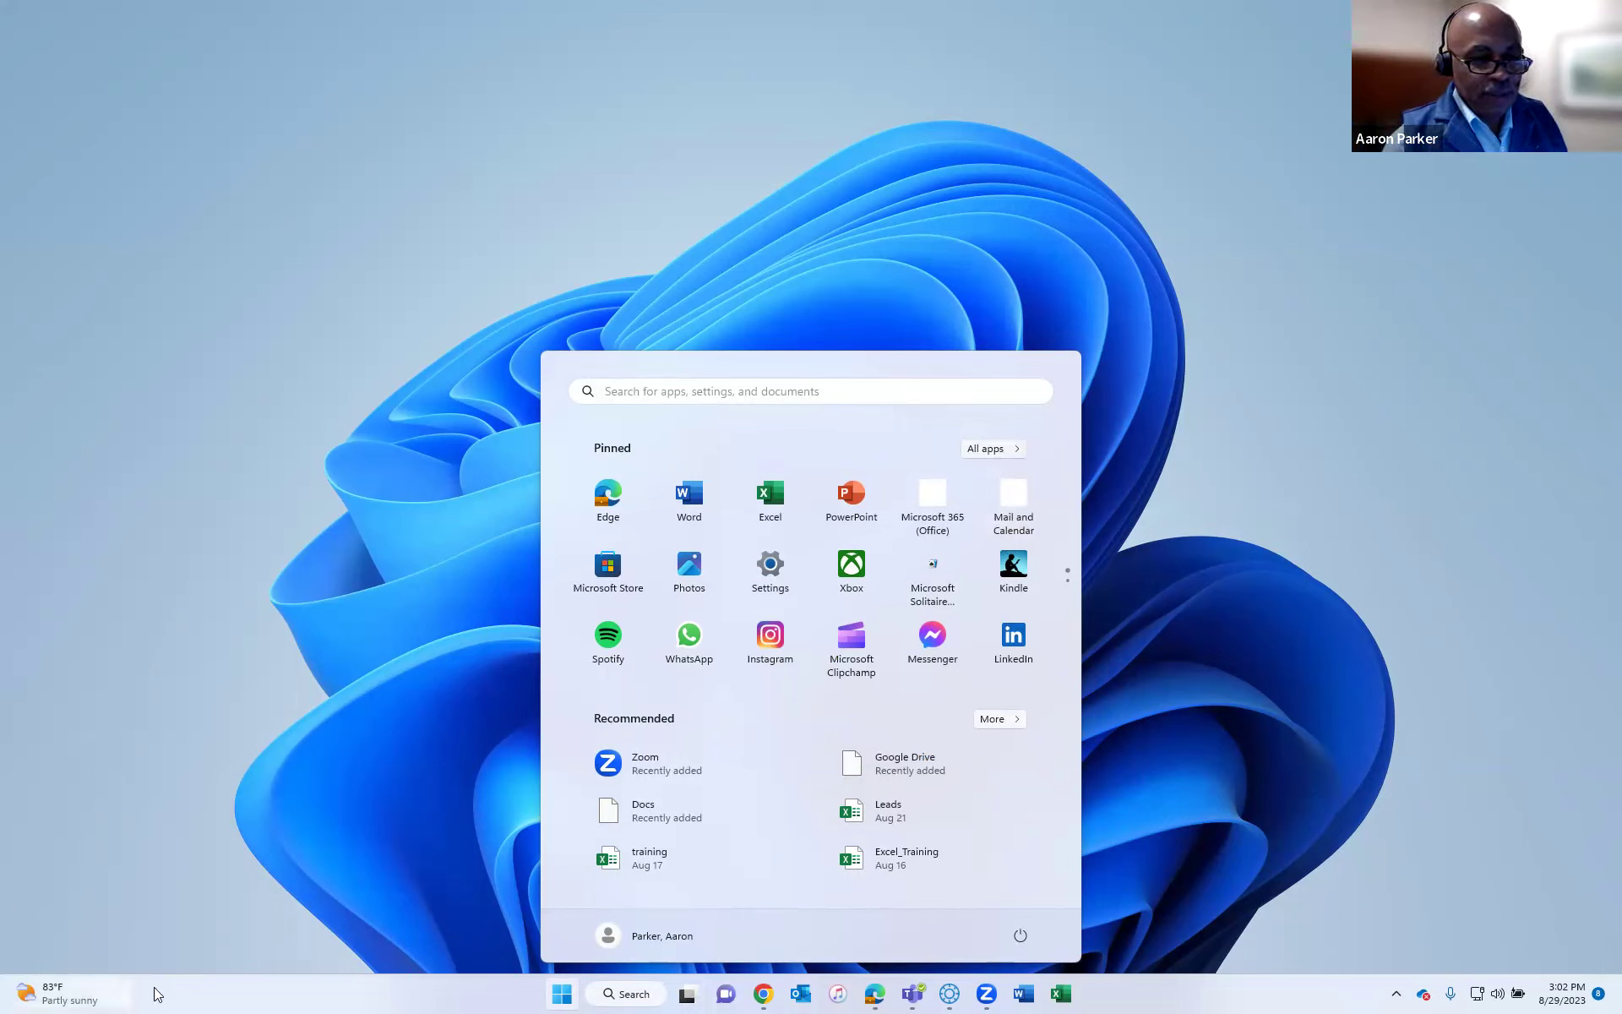
left_click(48, 994)
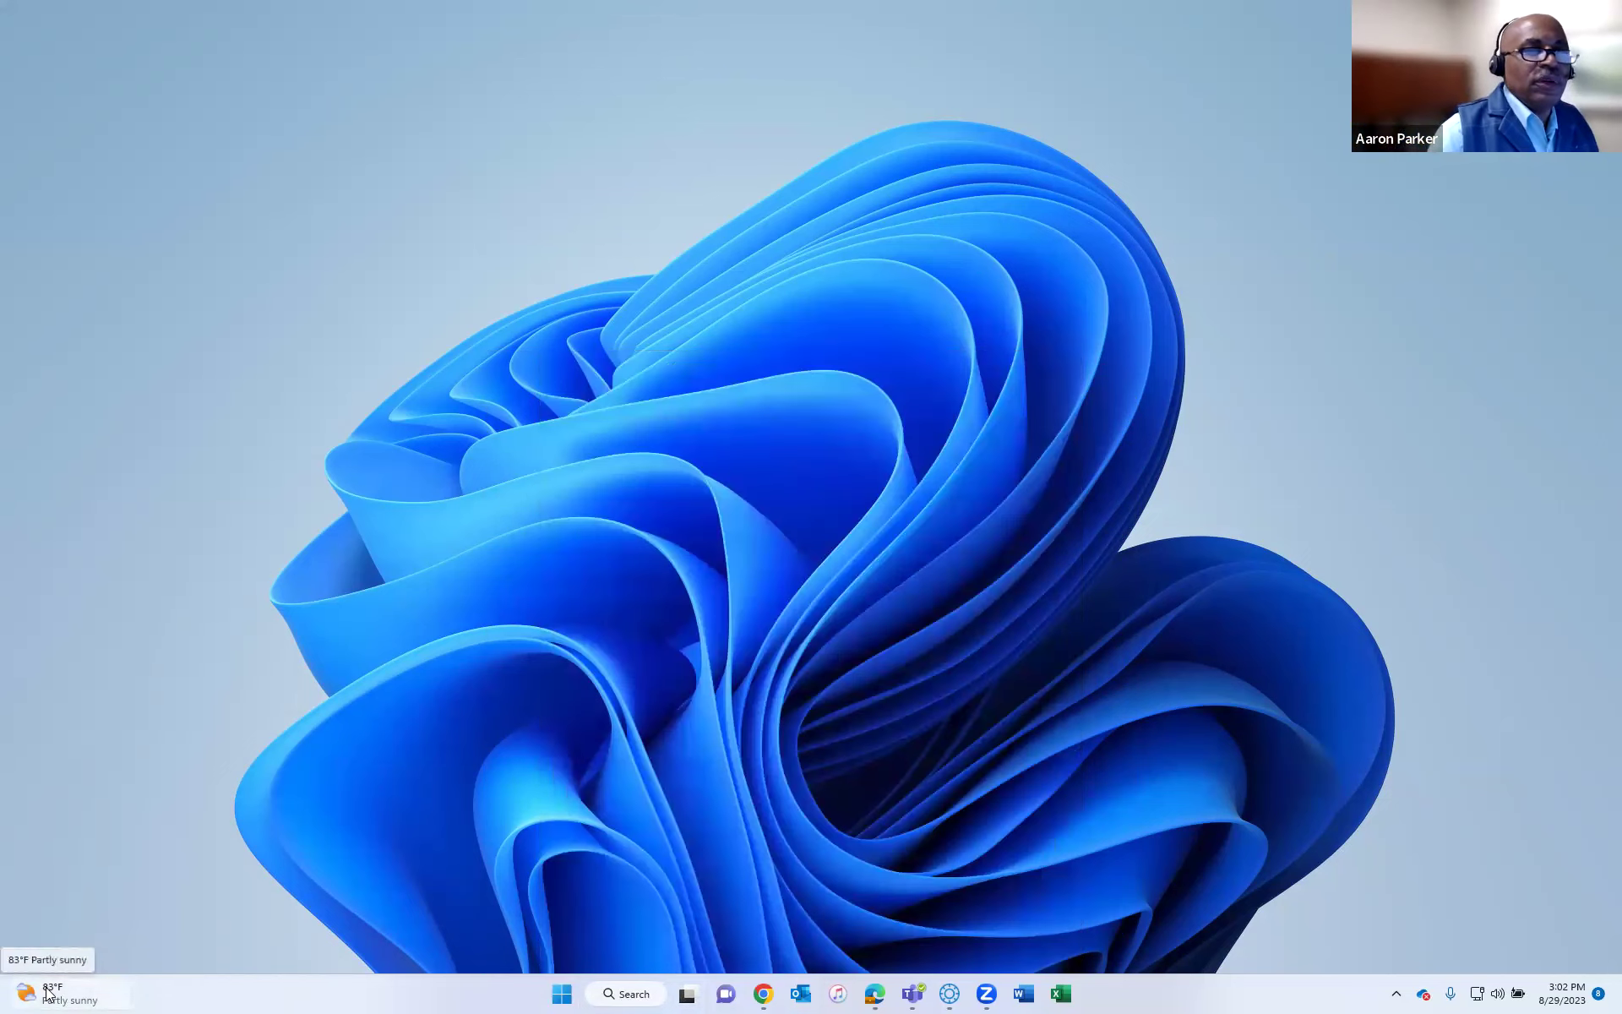
mouse_move(48, 994)
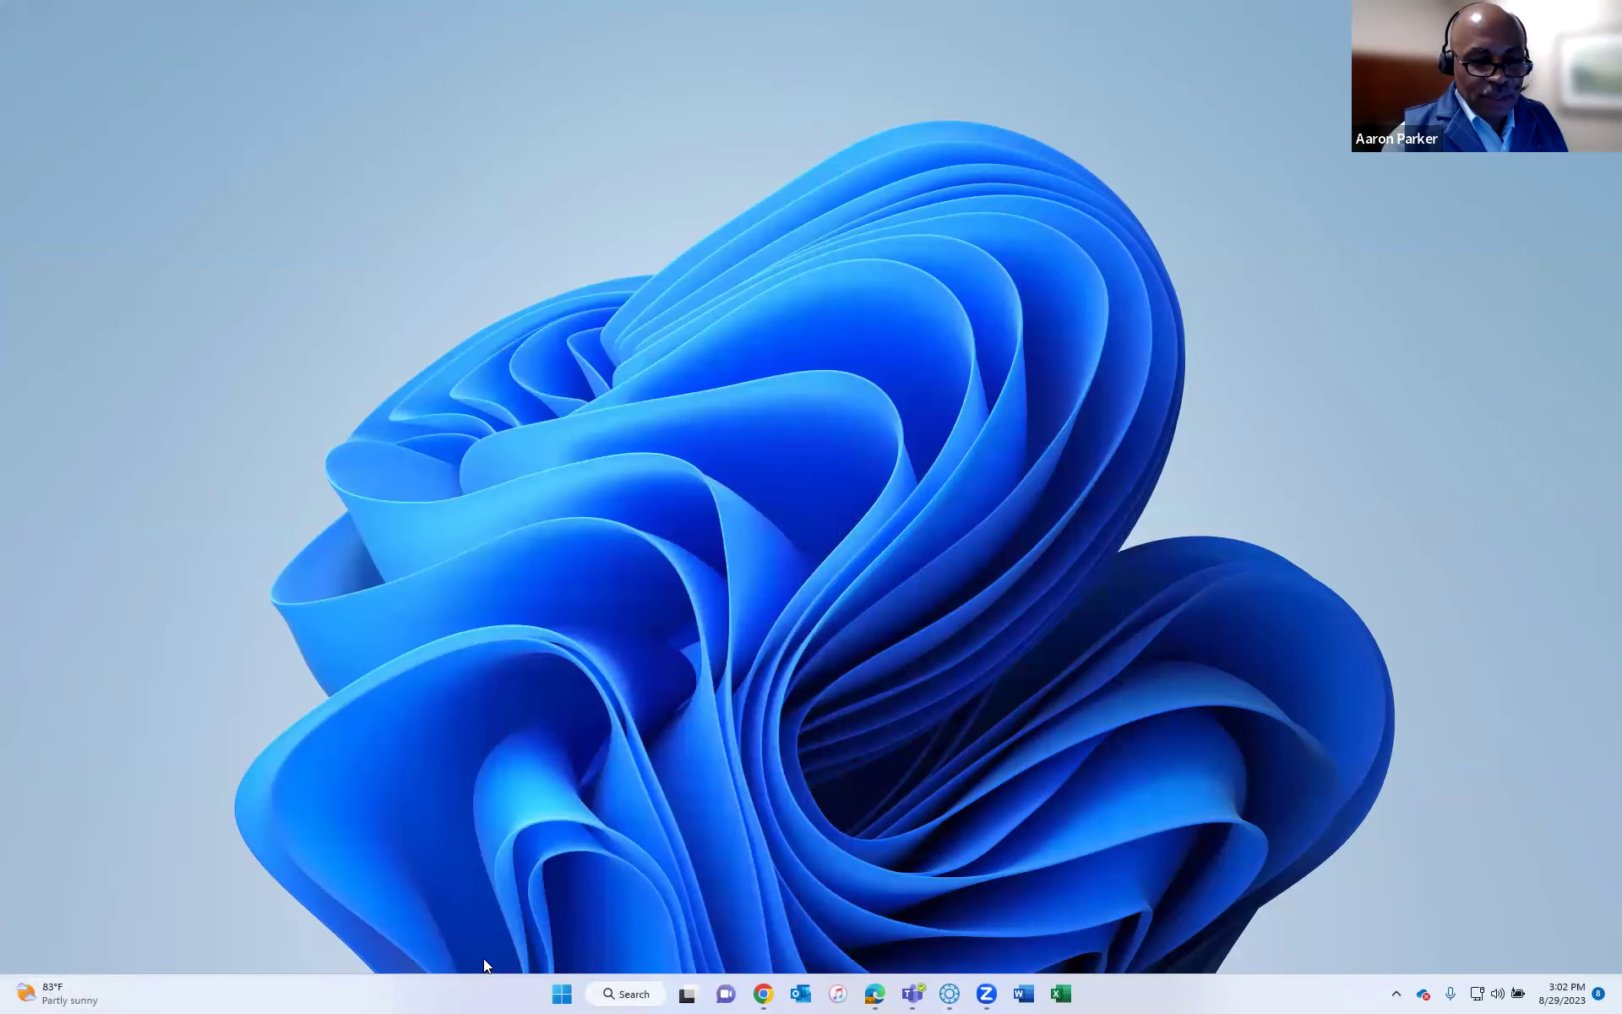
Open the taskbar personalization settings and turn off the Chat item.
right_click(485, 964)
left_click(483, 958)
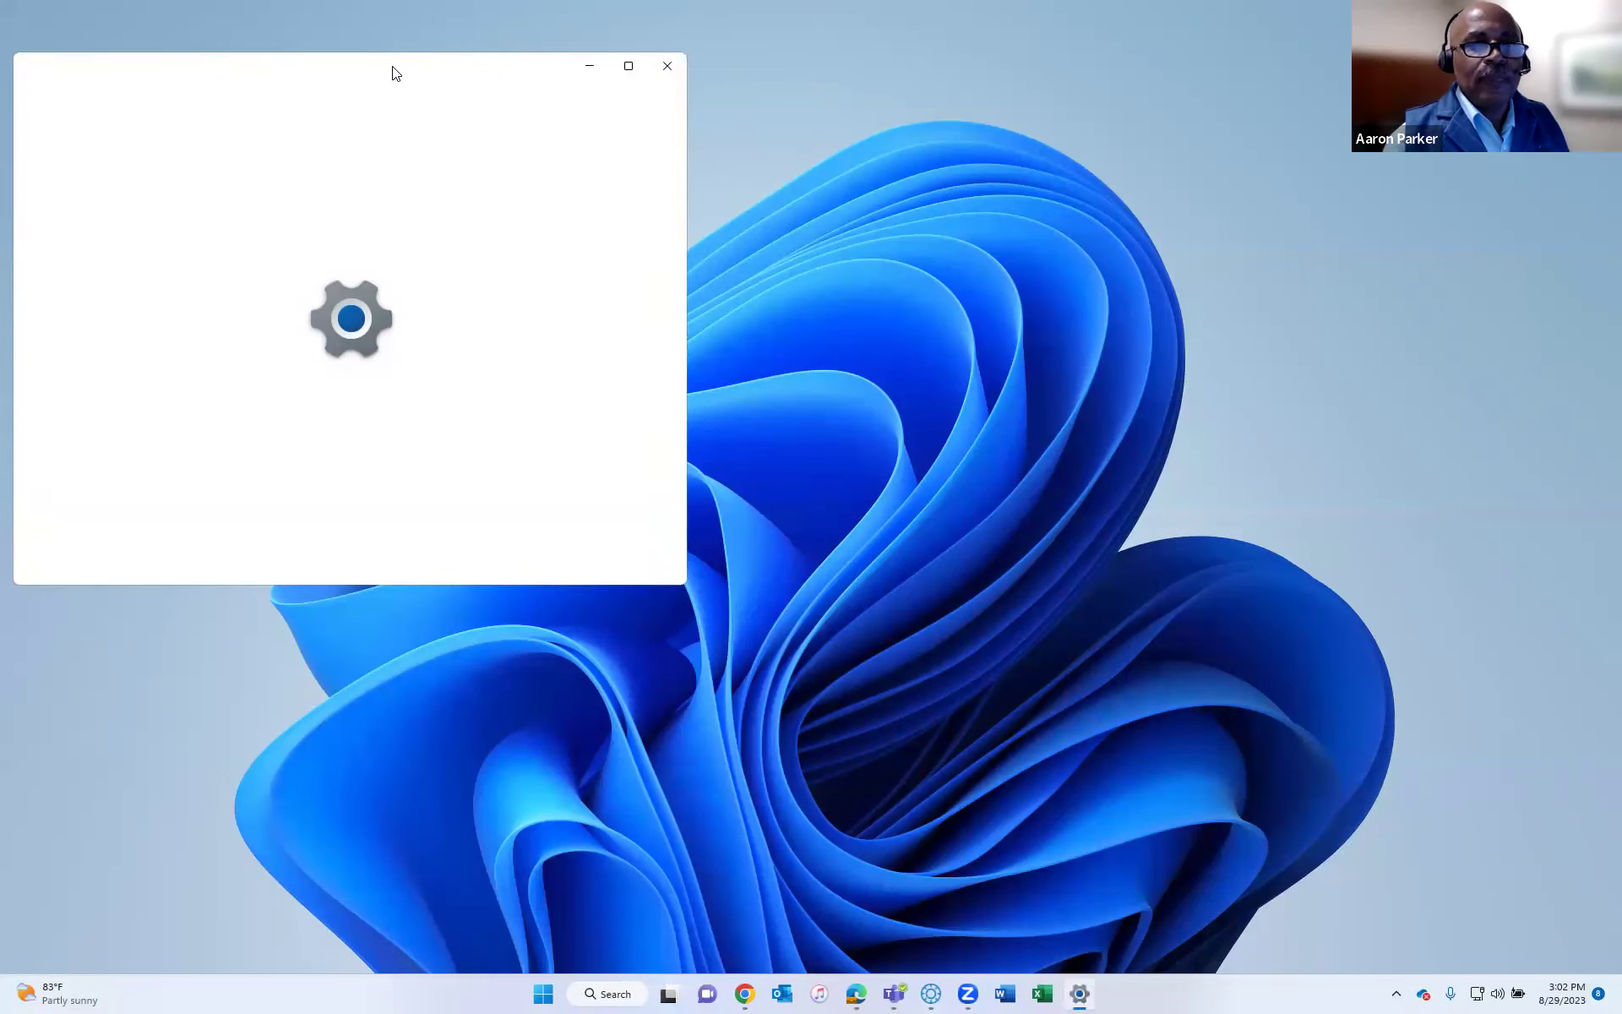
right_click(420, 990)
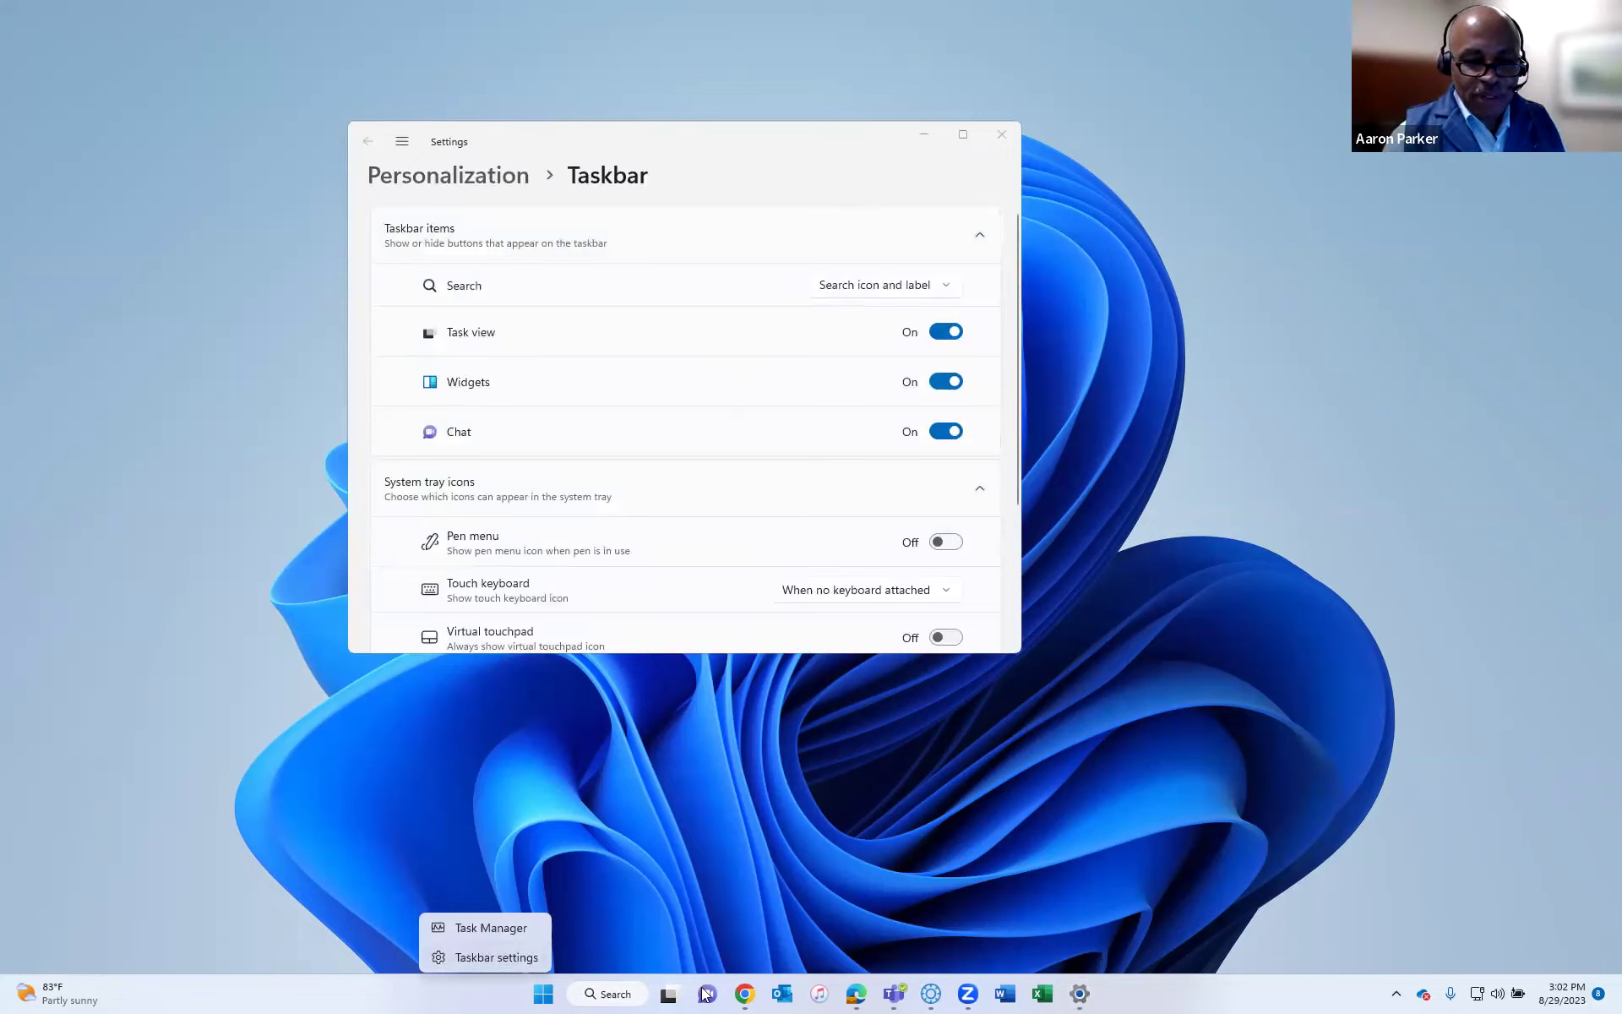
left_click(667, 991)
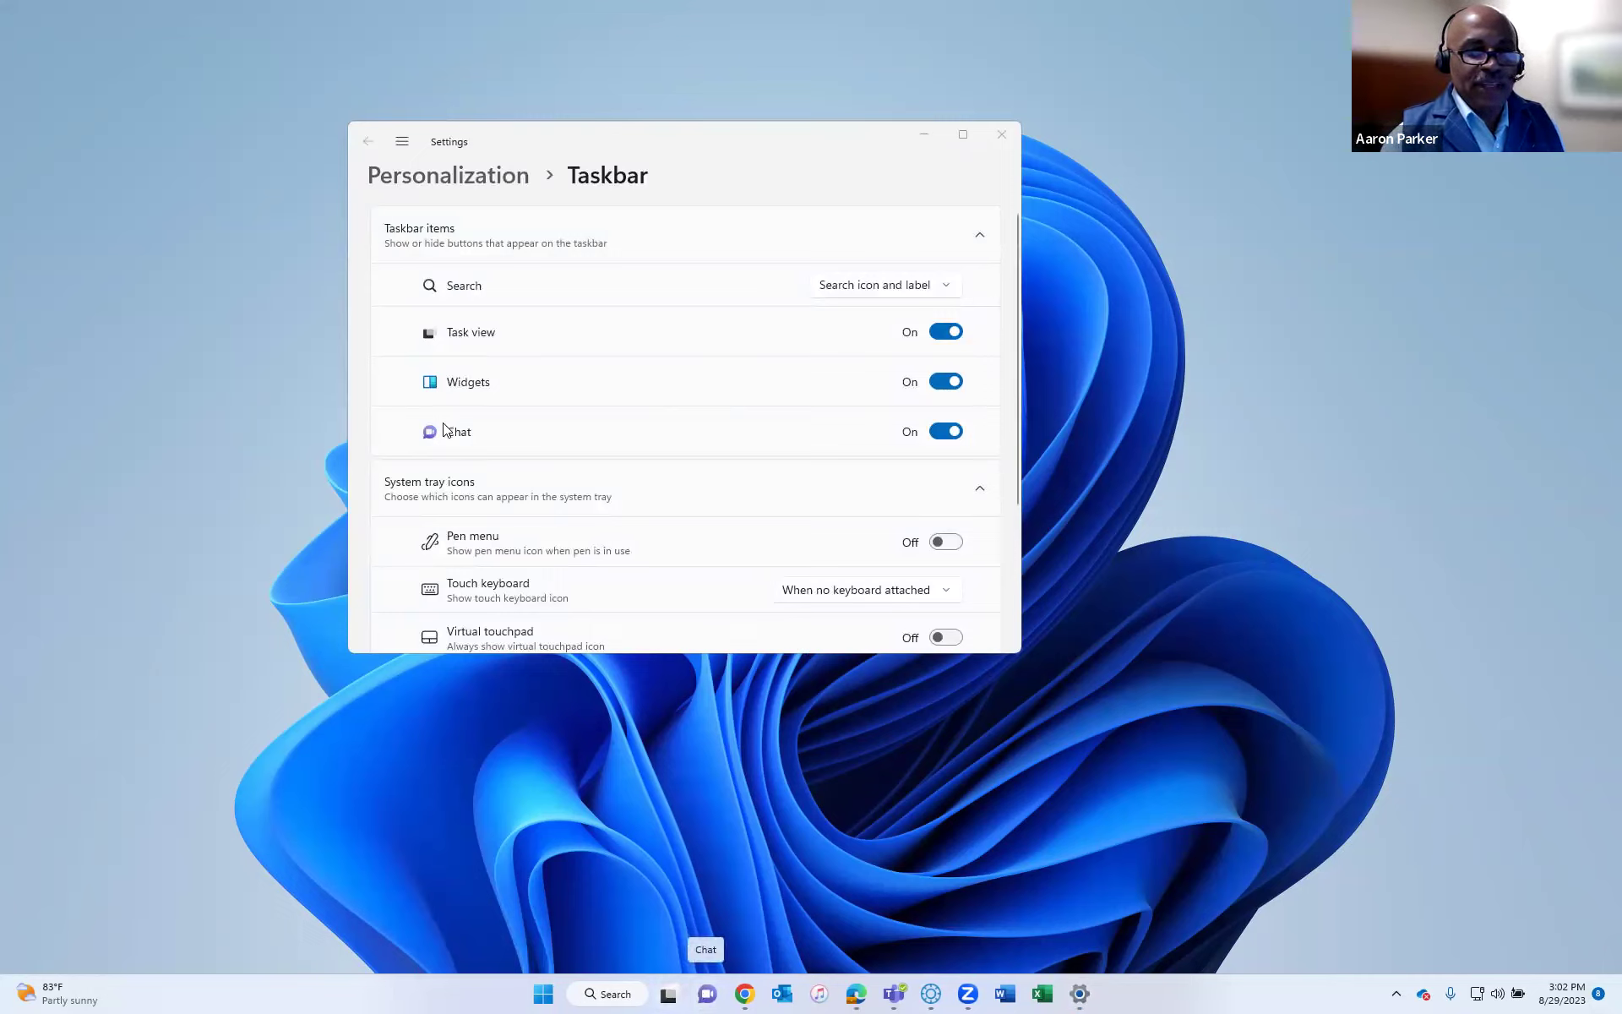
left_click(941, 432)
mouse_move(713, 993)
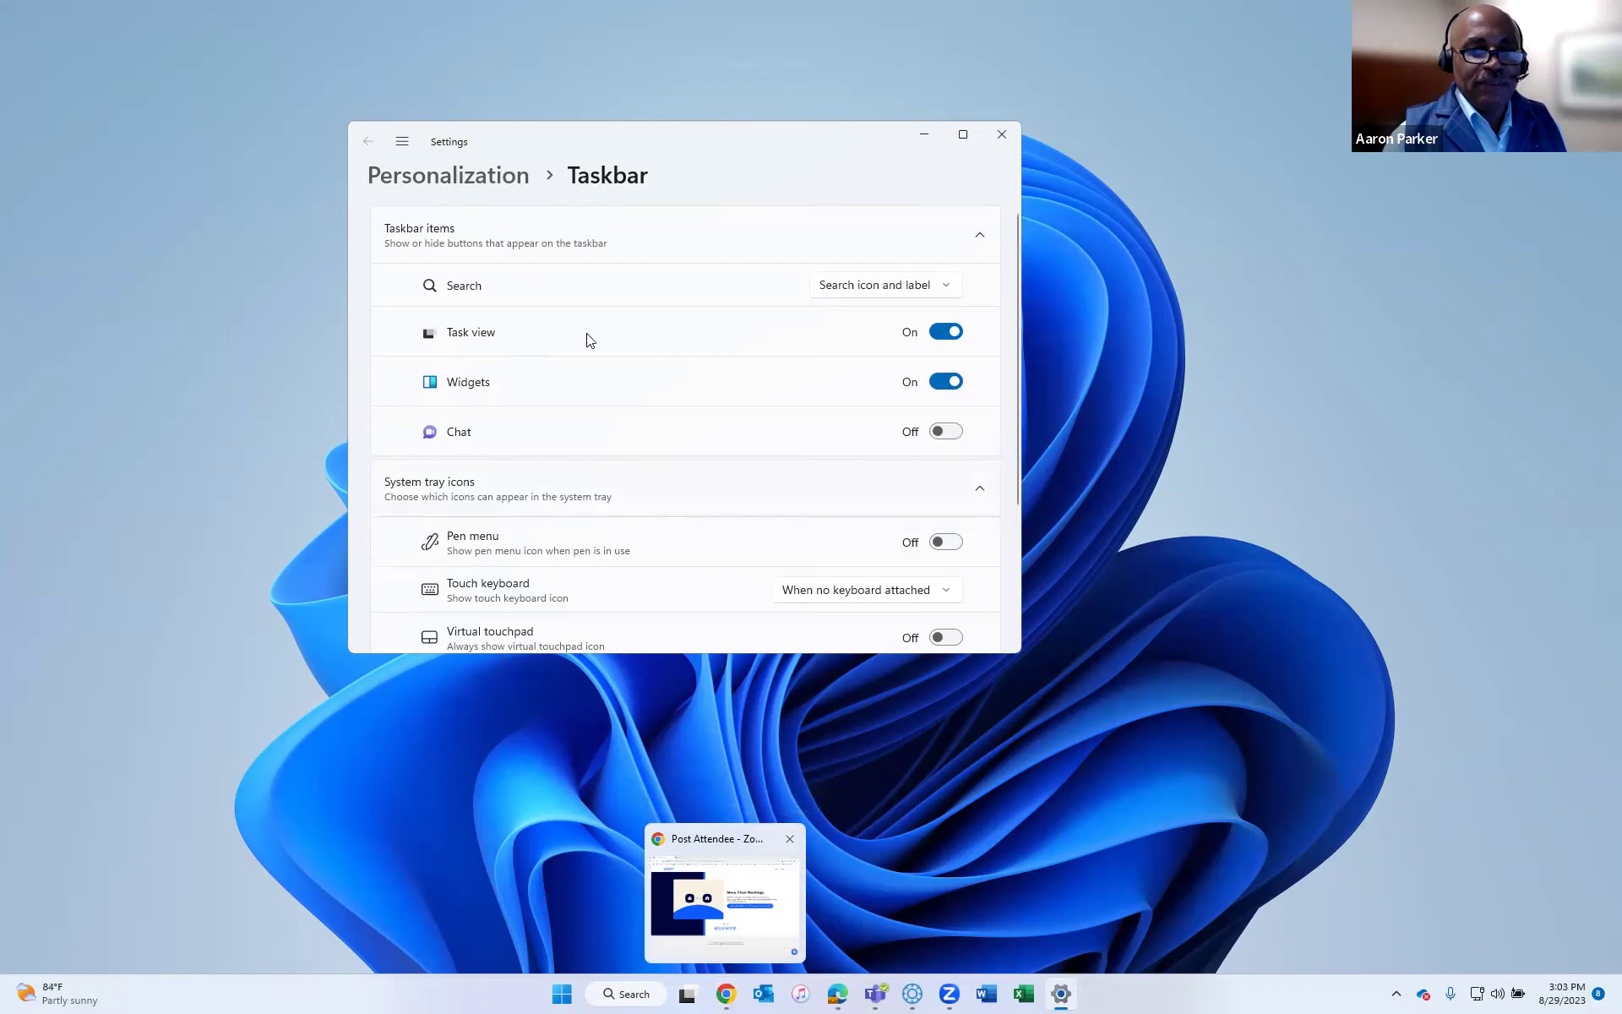
Switch the Task view taskbar item off, back on, and off again.
left_click(942, 332)
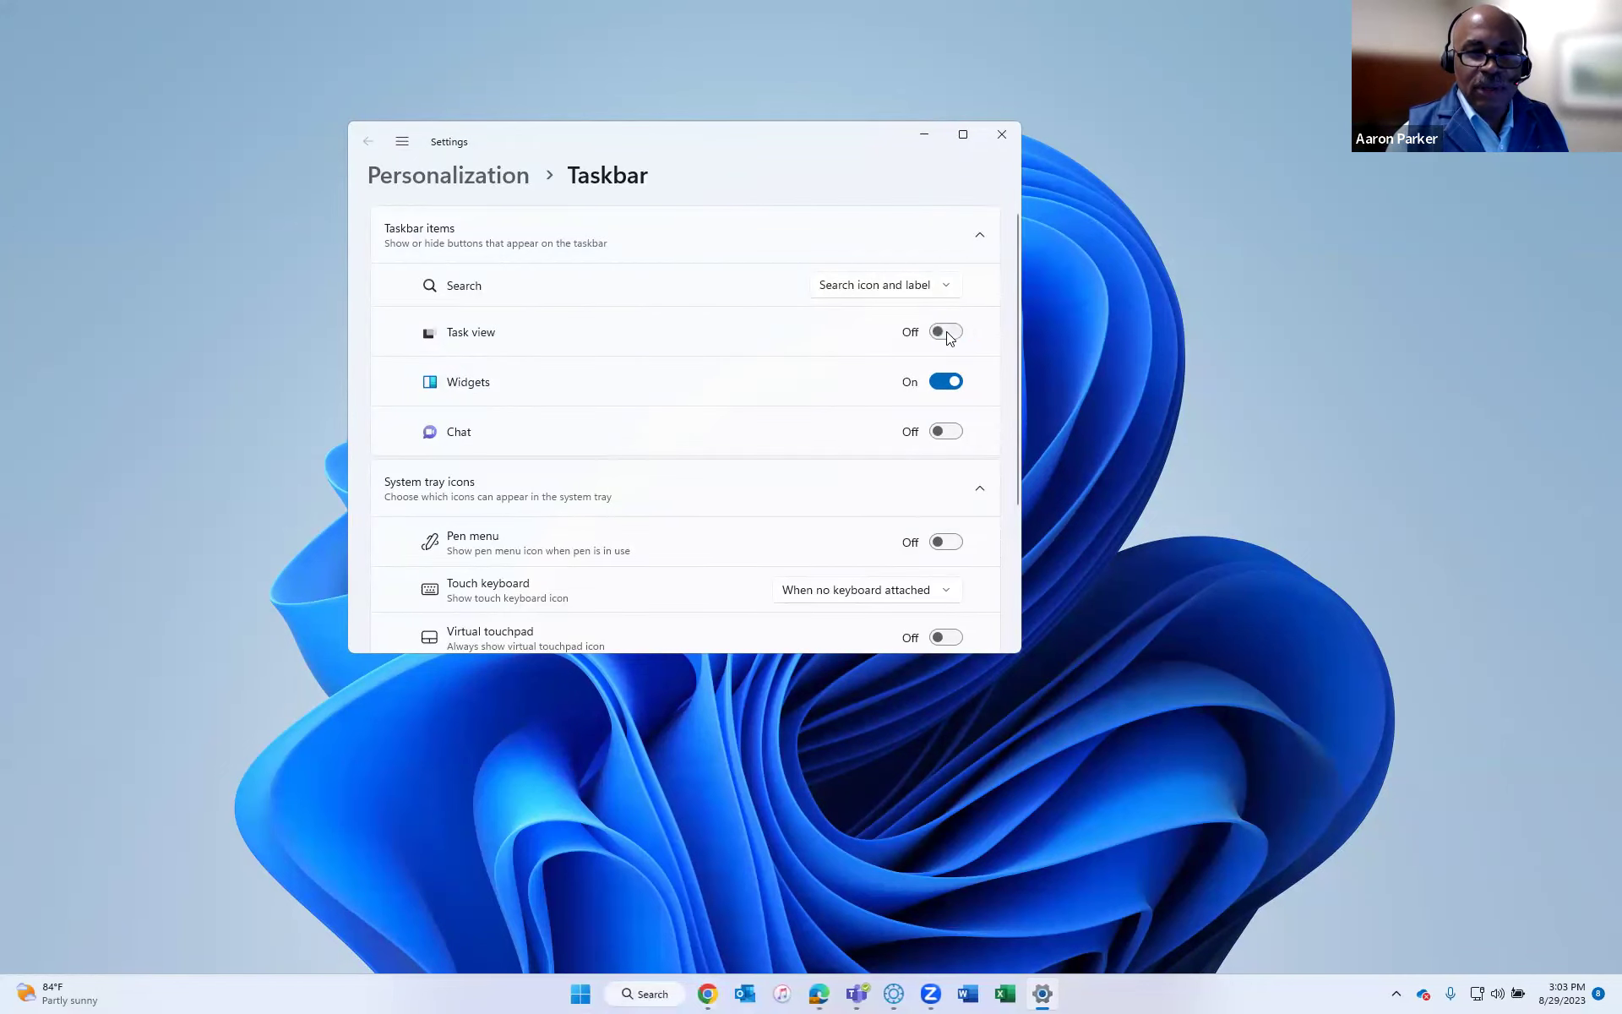
key("space")
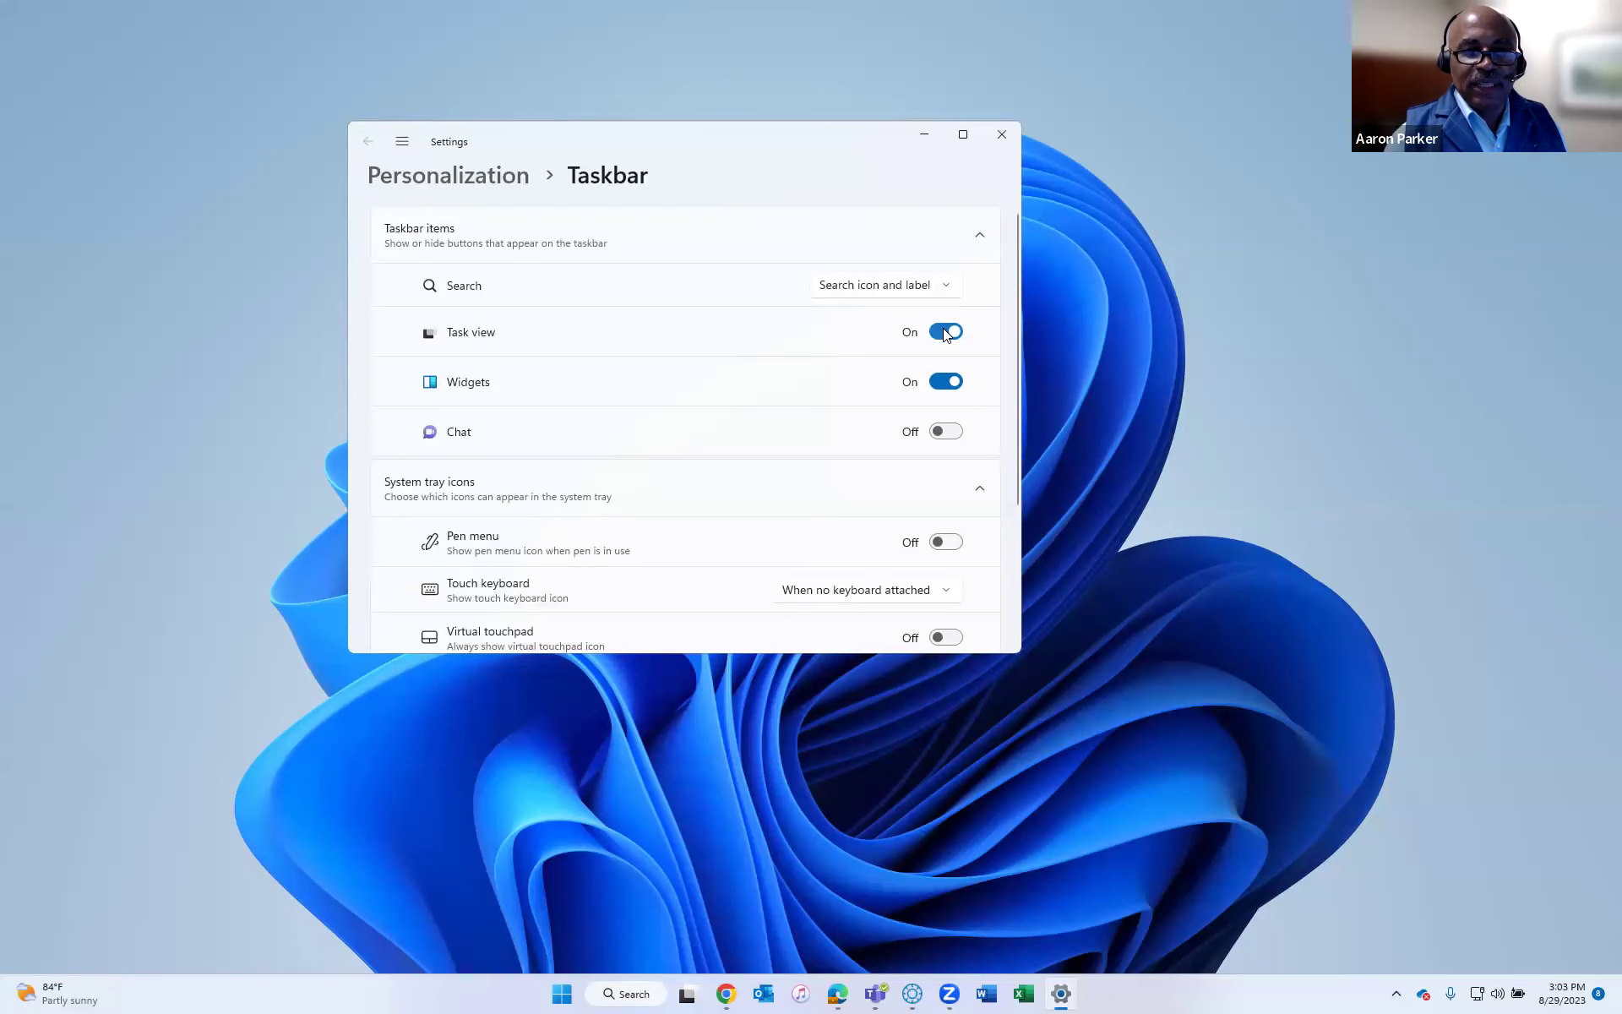
left_click(947, 333)
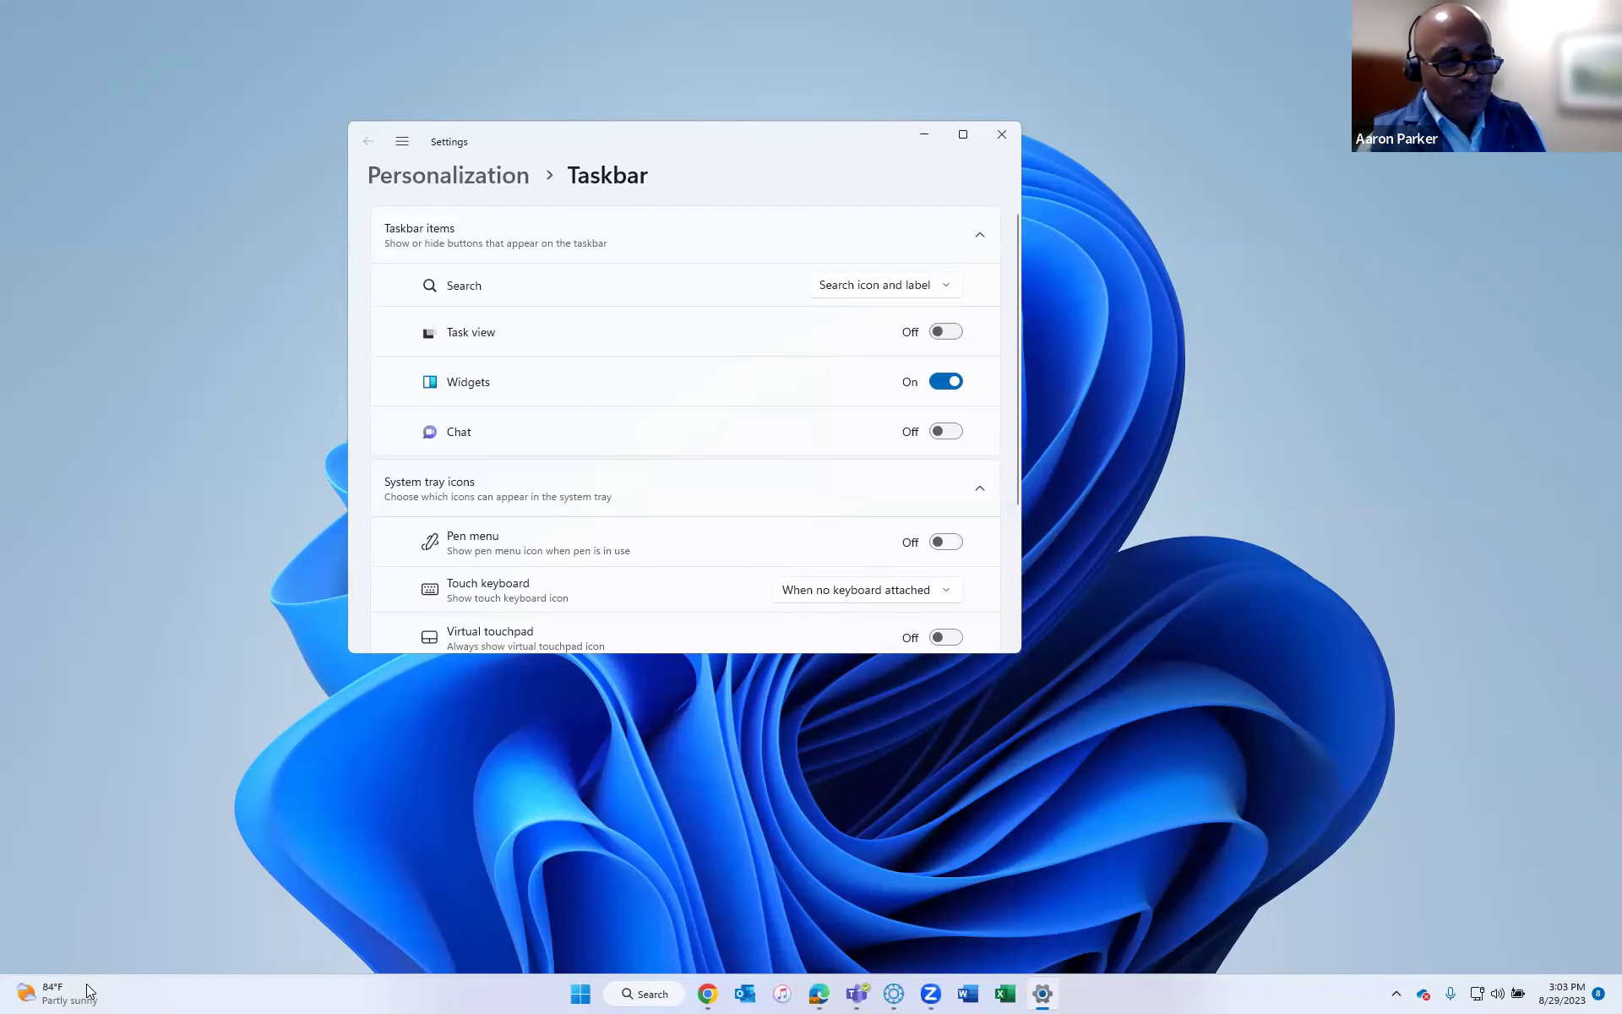
Open the widgets board from the taskbar weather and look at the Chicago weather widget.
mouse_move(87, 994)
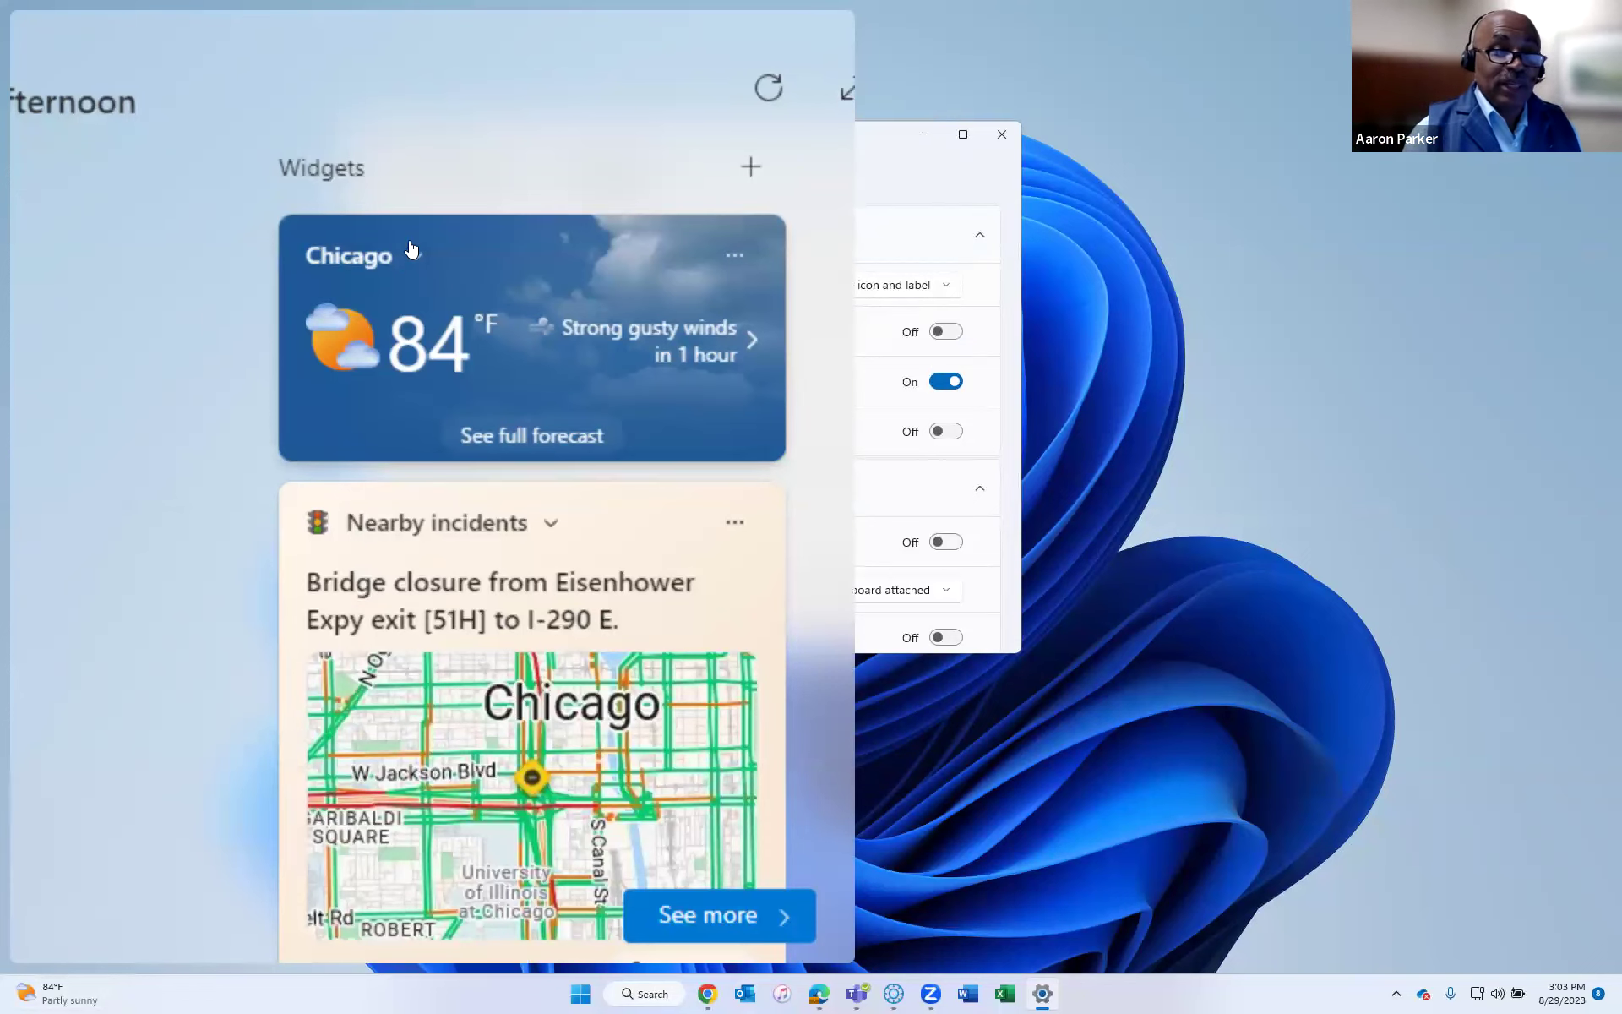
left_click(391, 266)
left_click(464, 287)
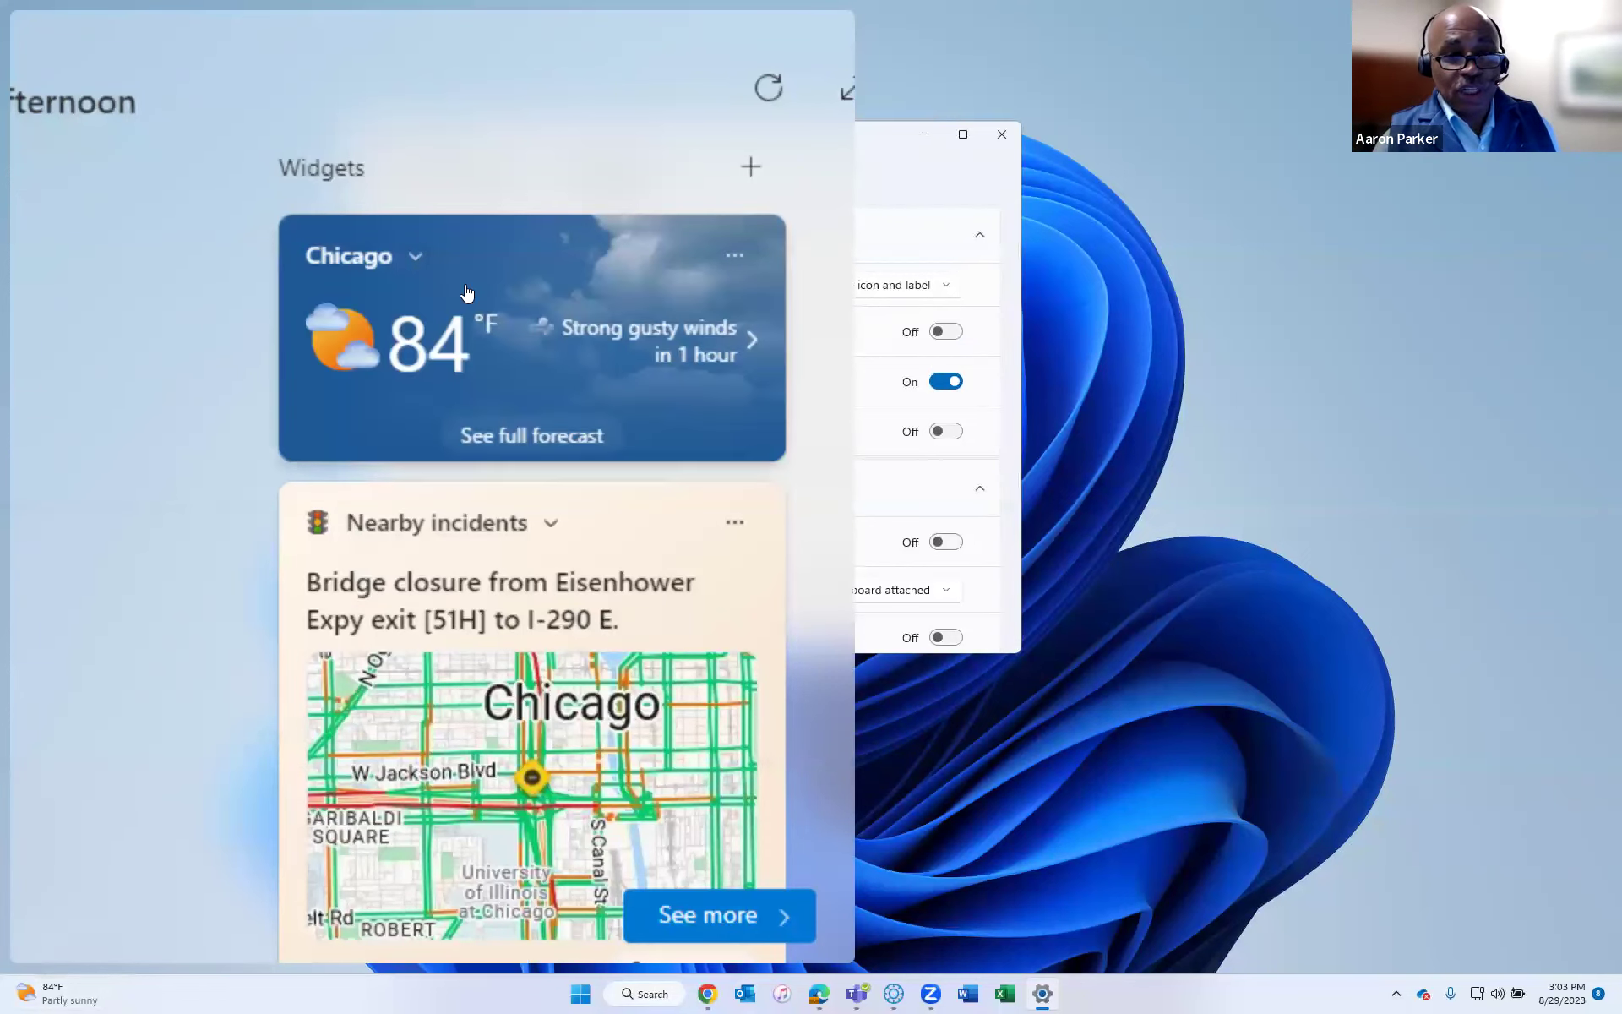
Close the widgets board and switch the Widgets taskbar item off, back on, and off again.
left_click(381, 995)
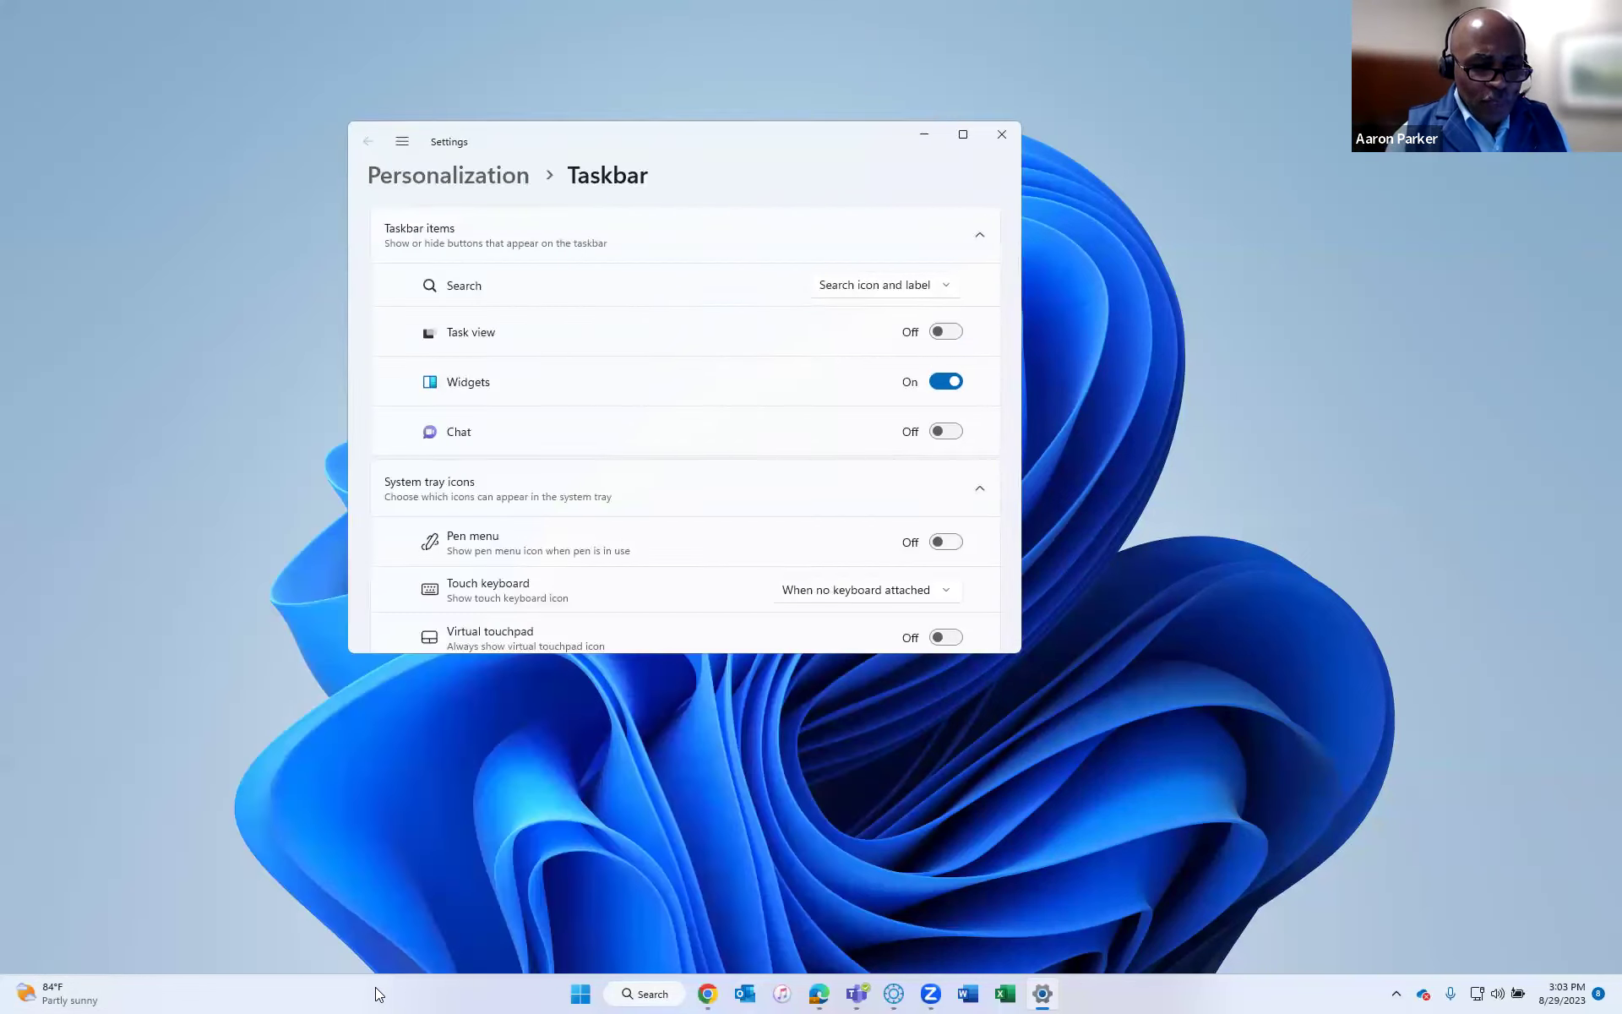
right_click(493, 990)
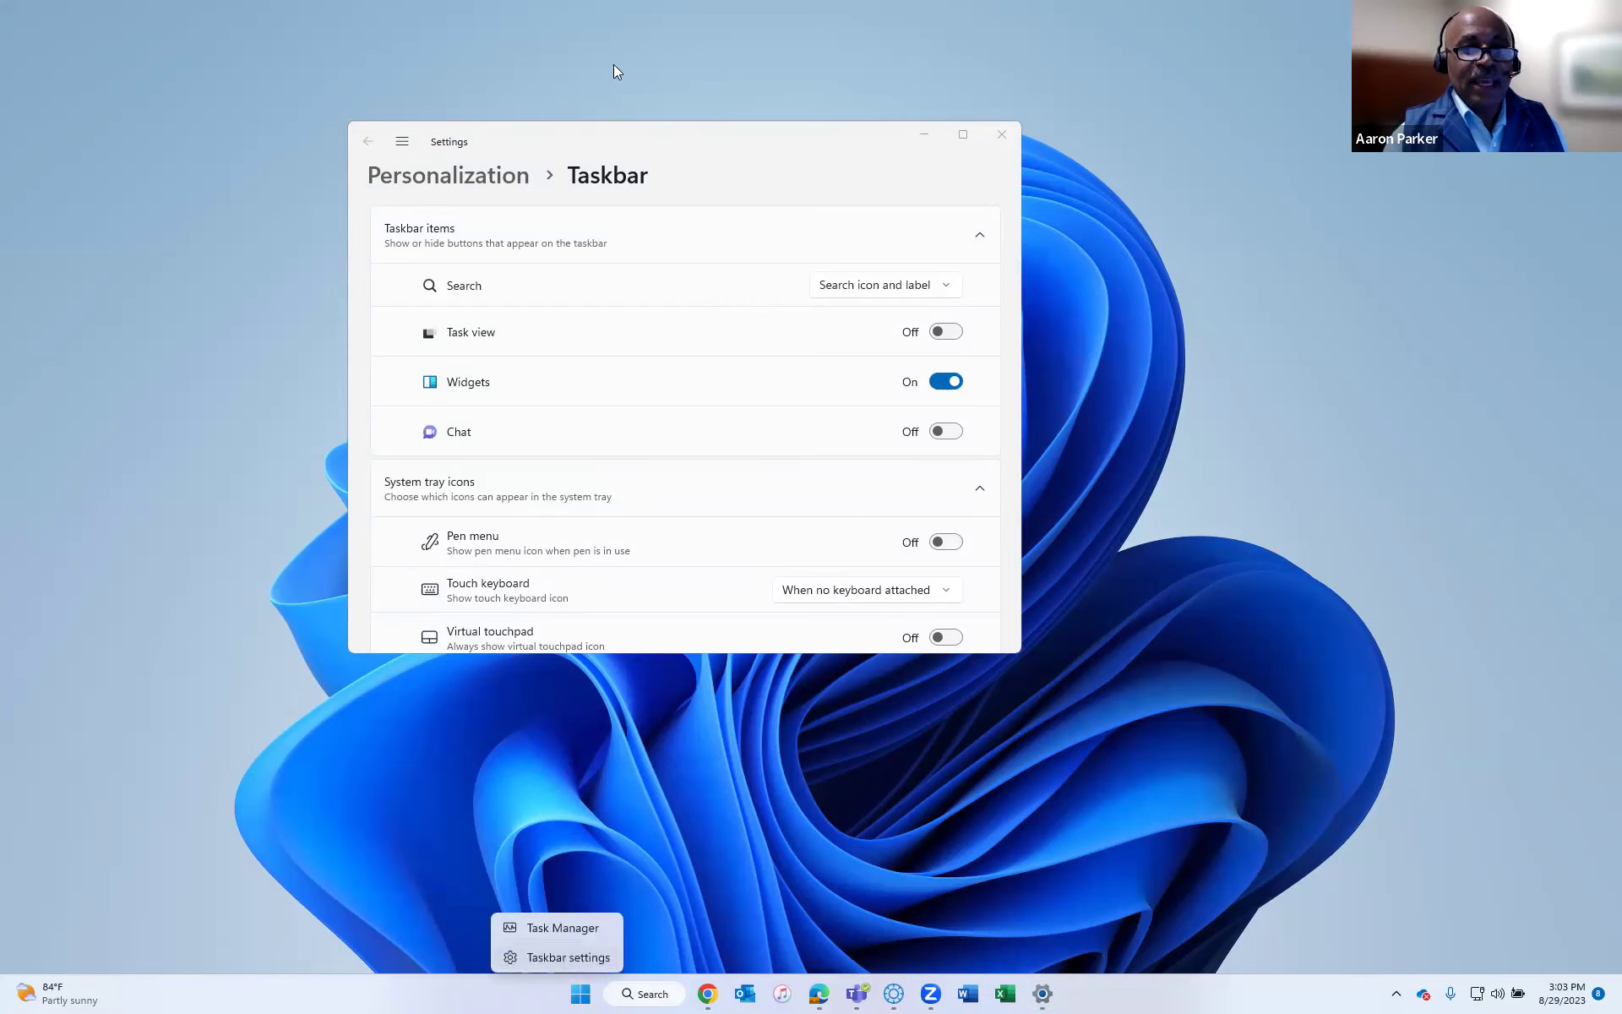
left_click_drag(535, 143, 513, 153)
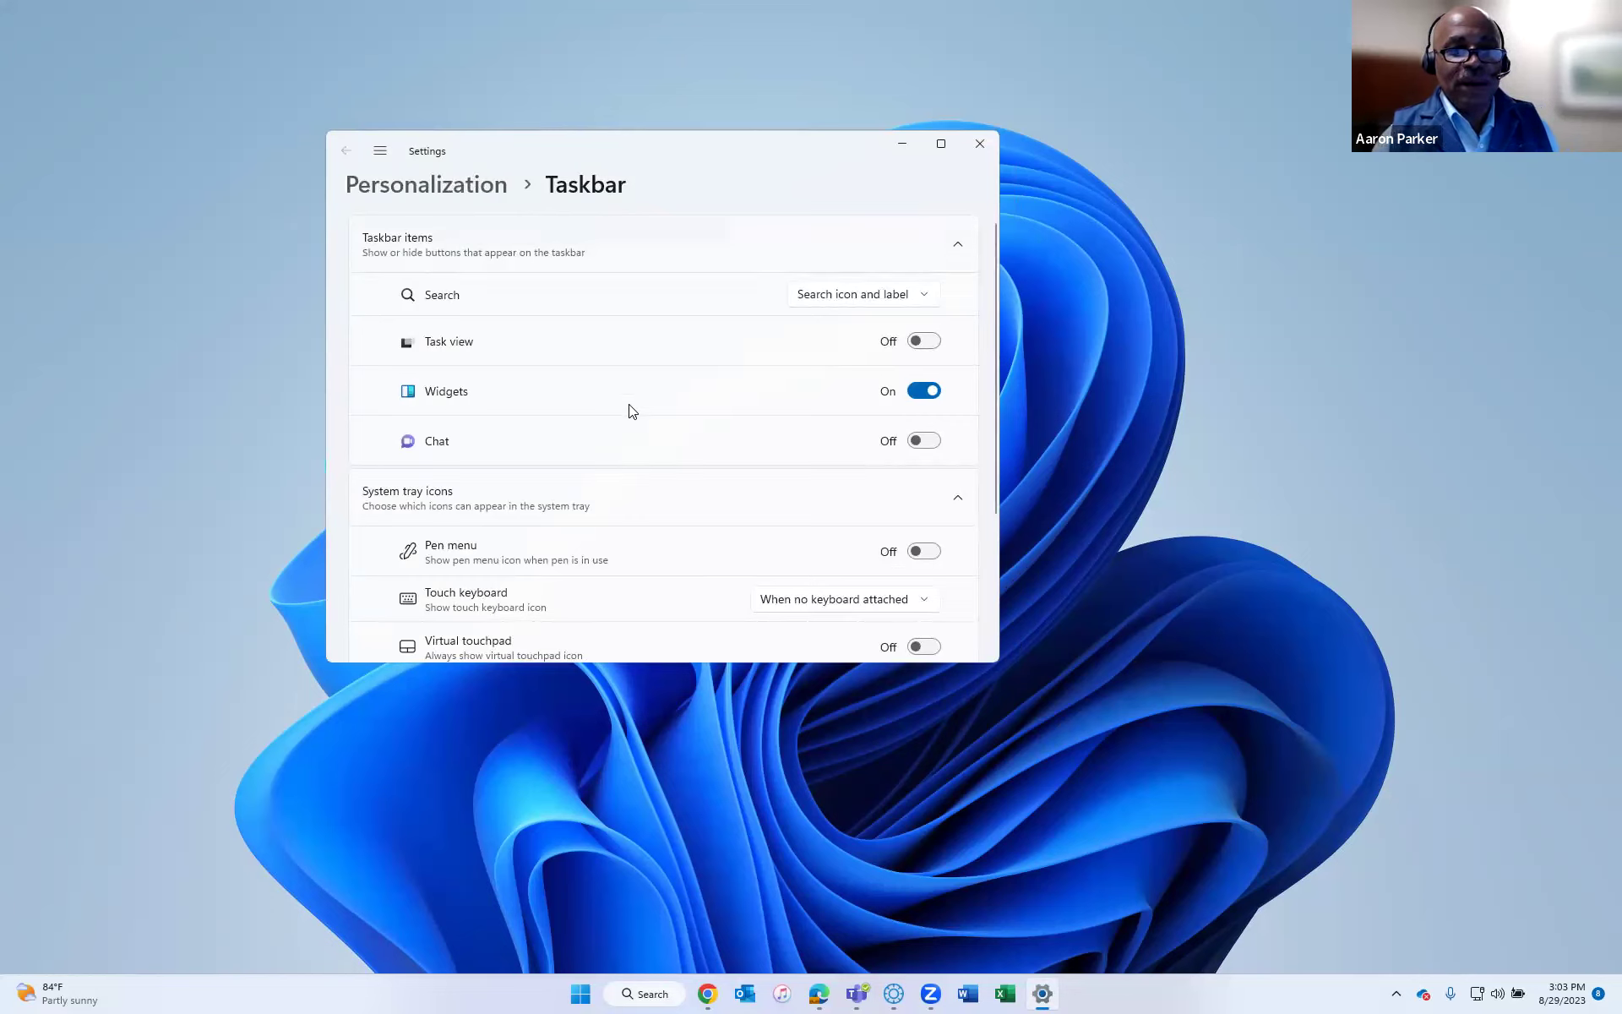
left_click(913, 399)
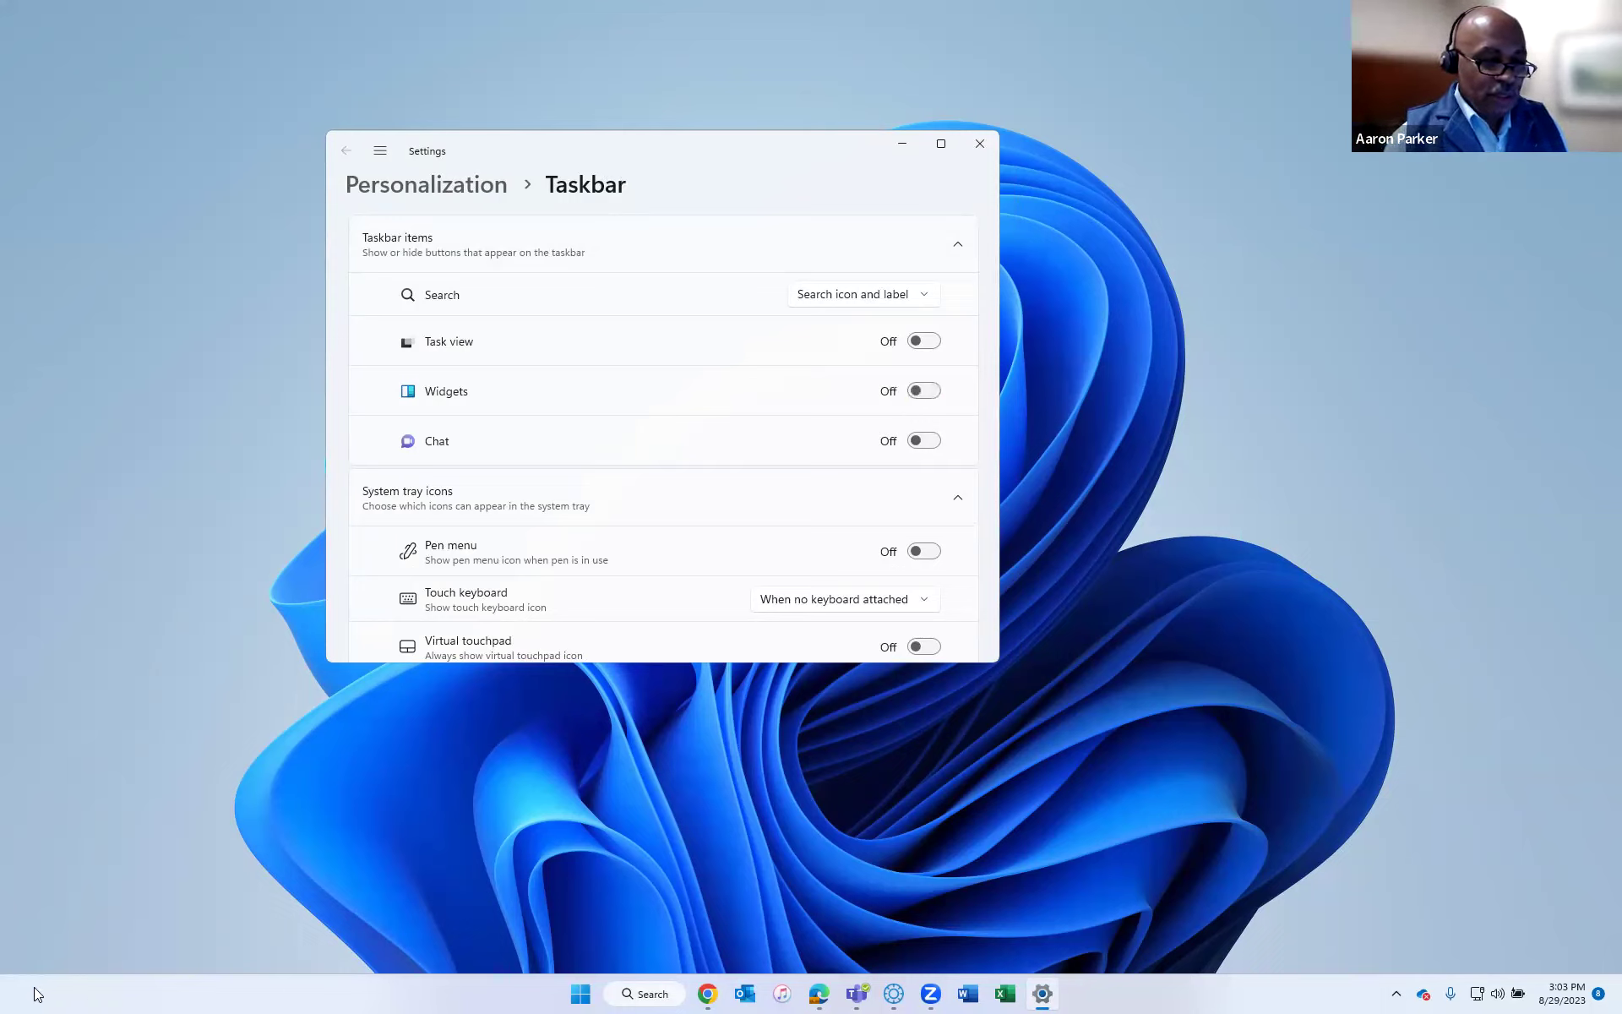
left_click(923, 391)
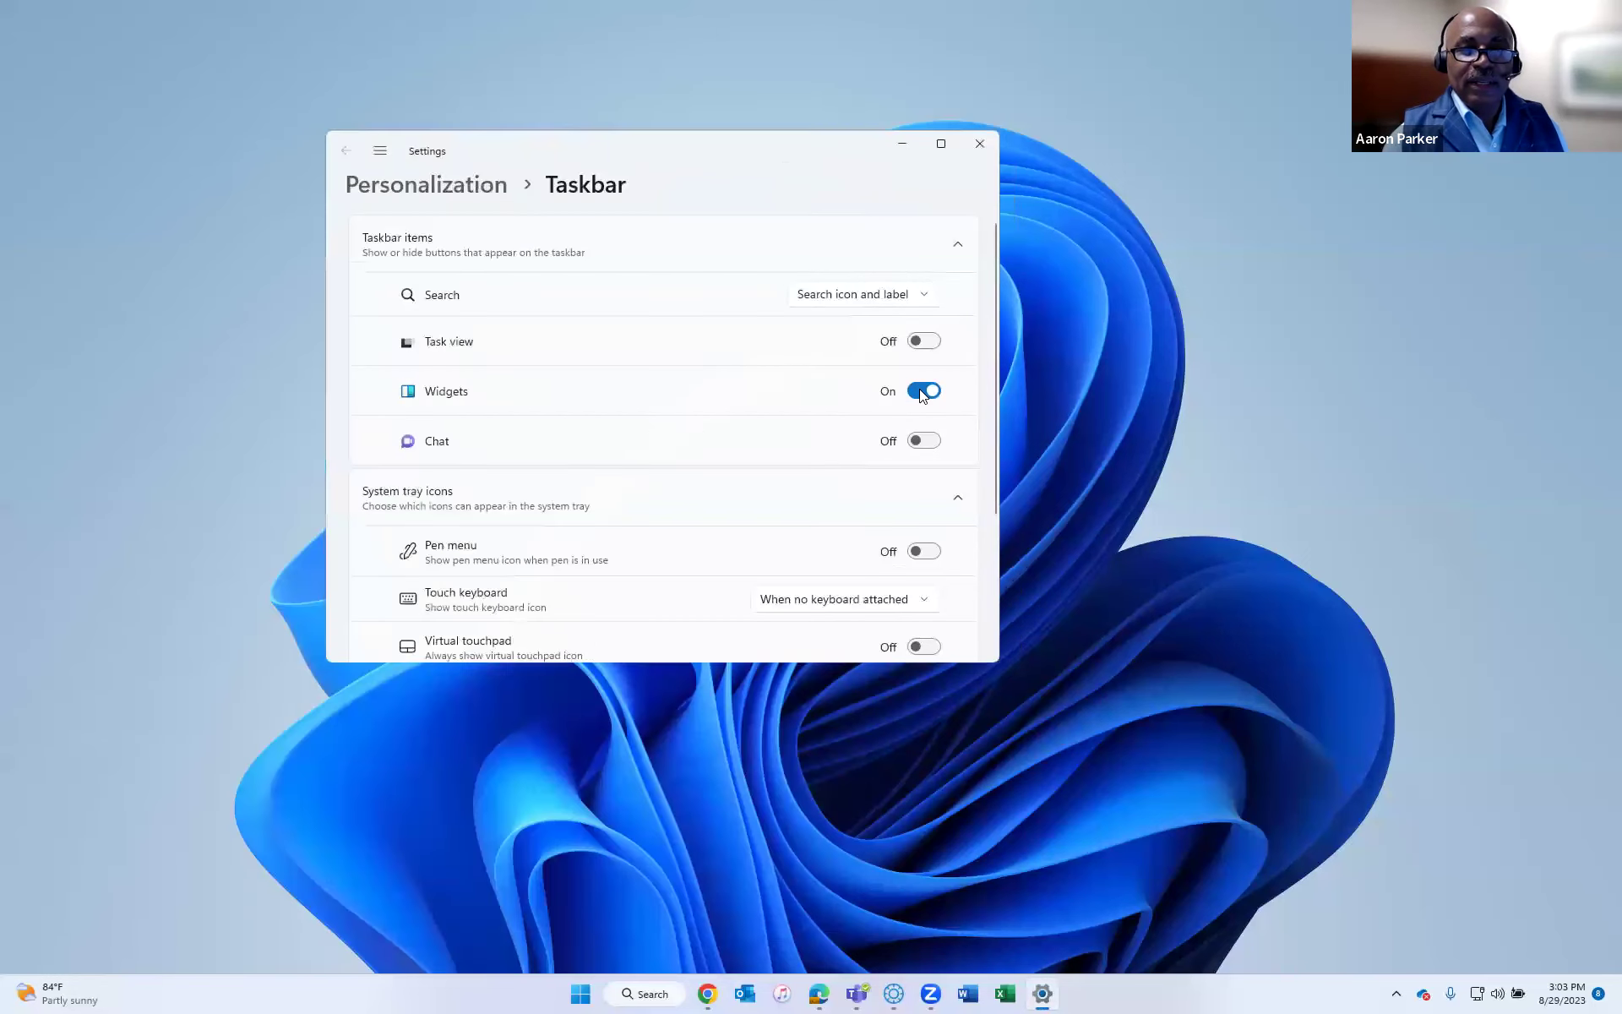
left_click(921, 390)
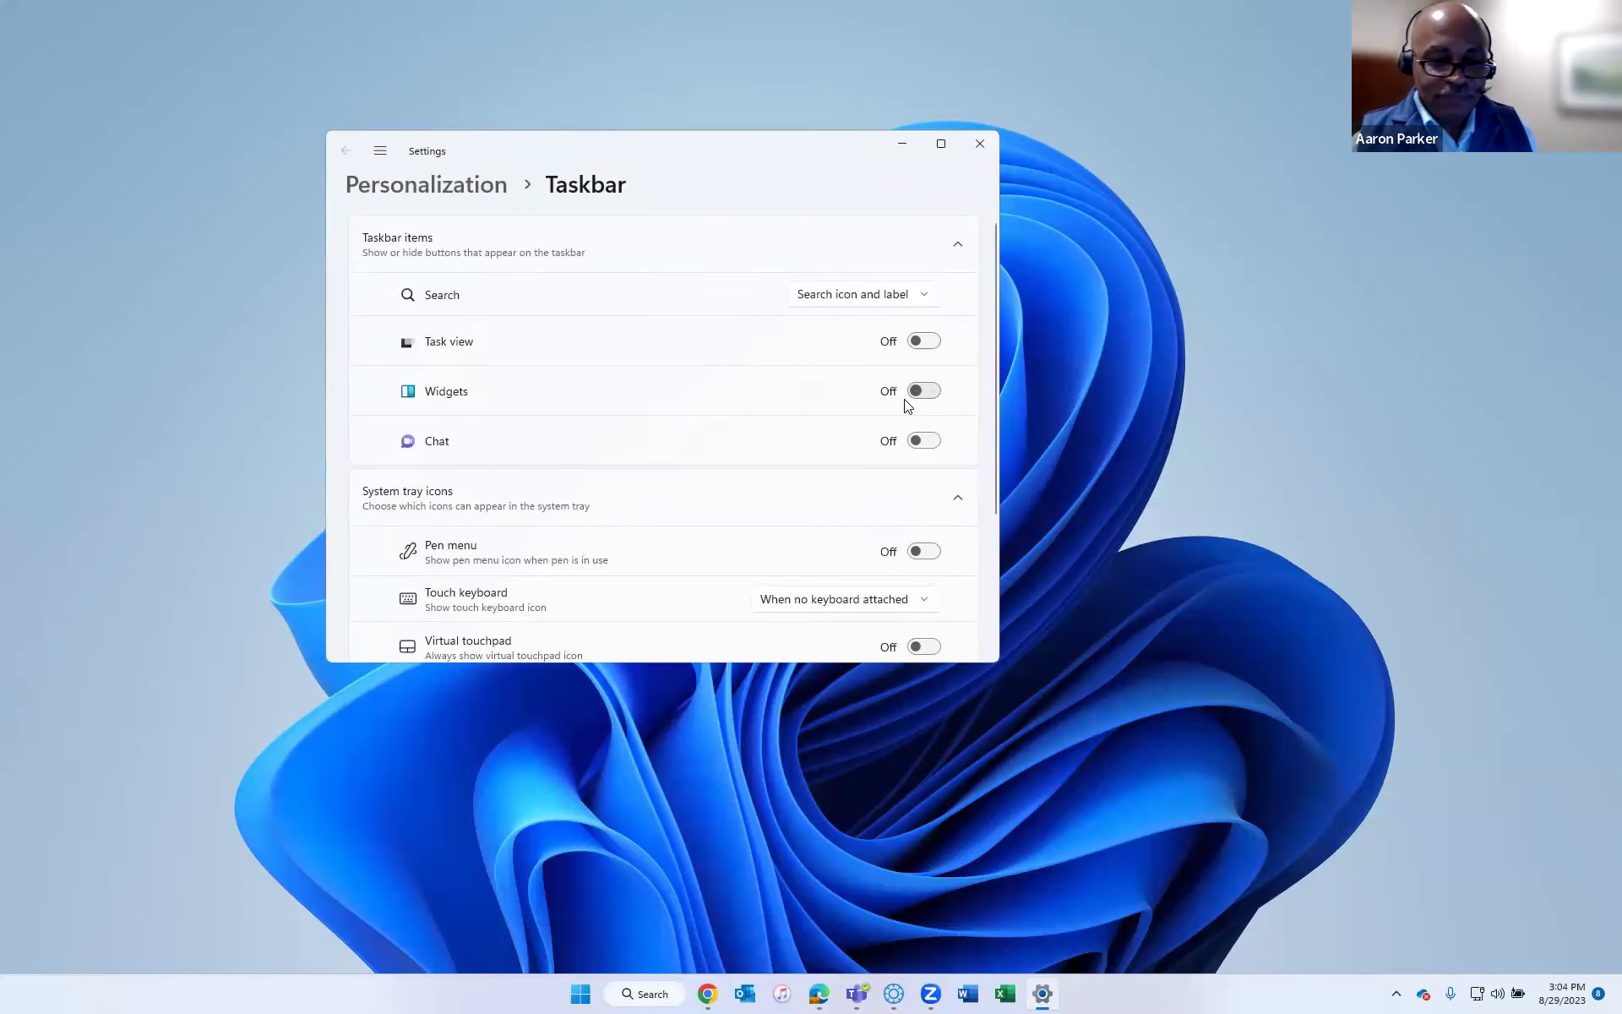
Preview the search panel from the taskbar, set the Search taskbar item to Hide and close the settings window.
left_click(662, 994)
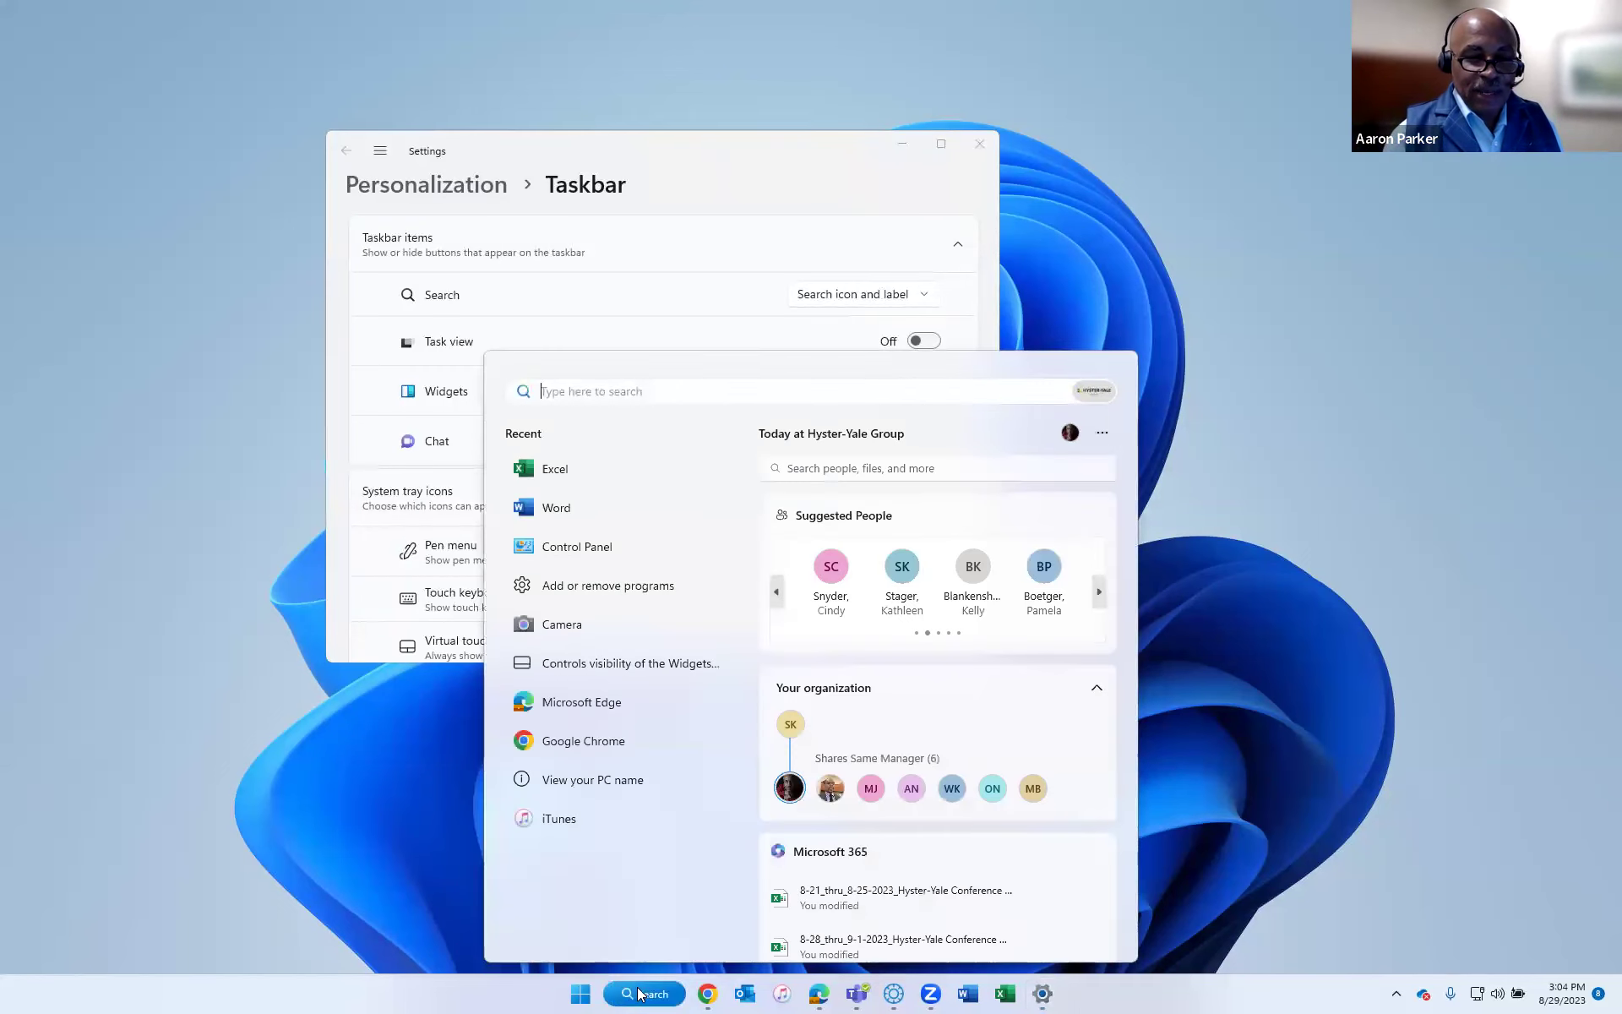
left_click(405, 854)
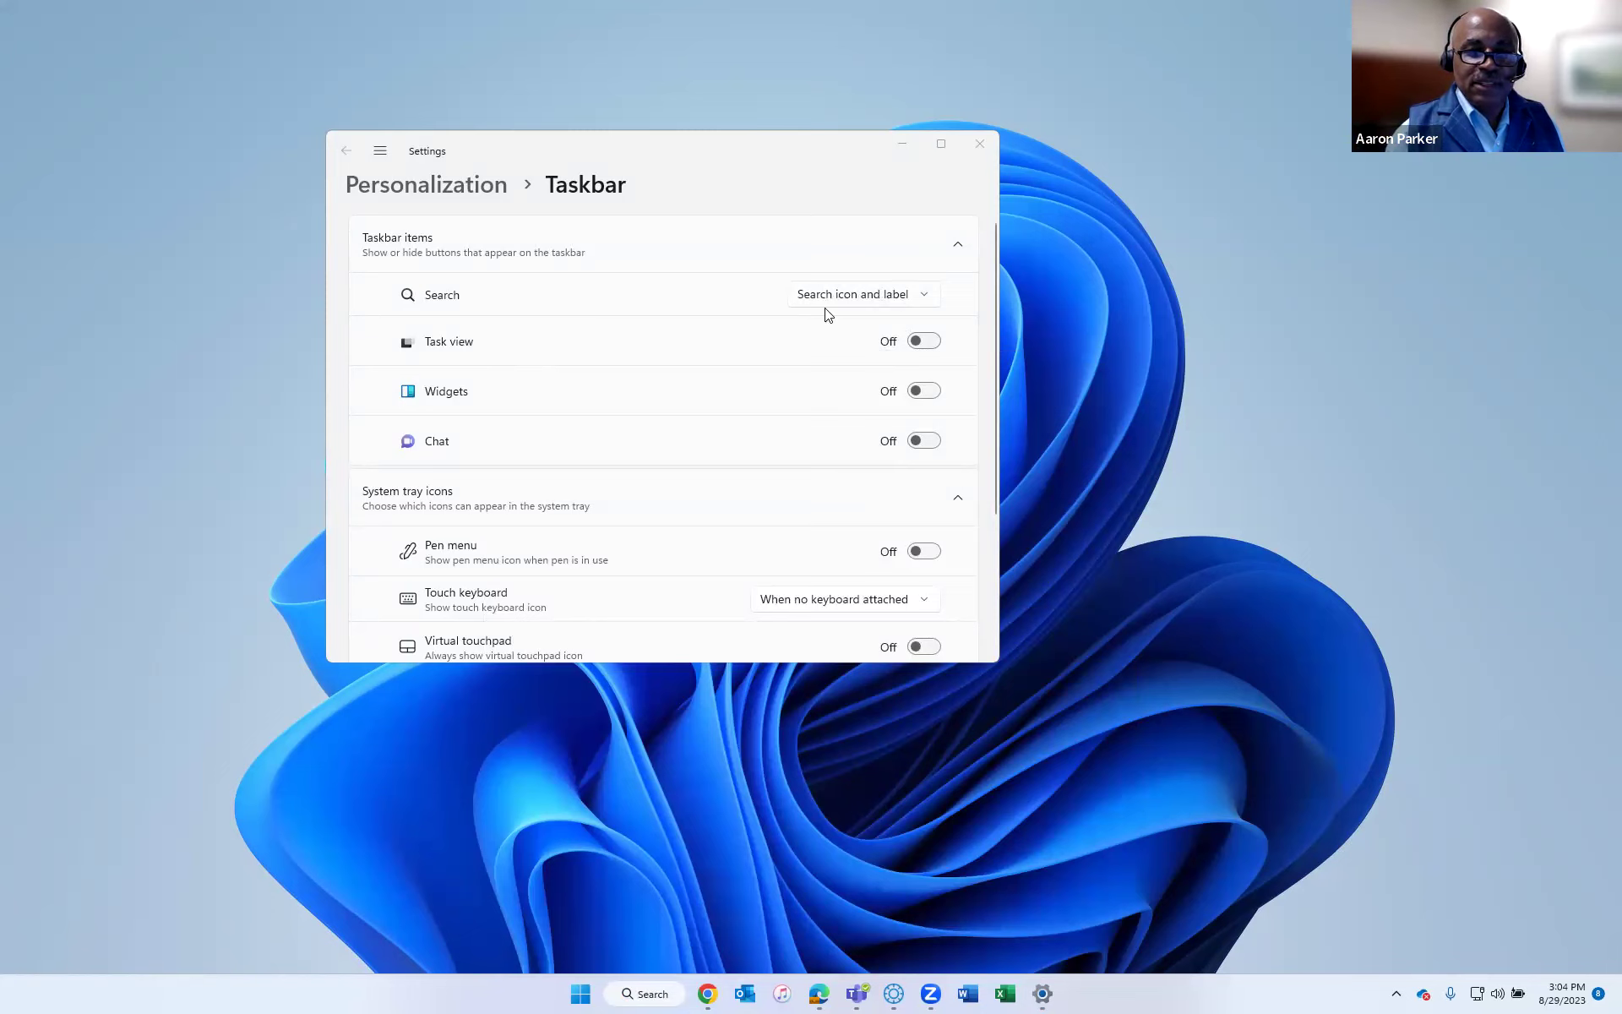
left_click(924, 295)
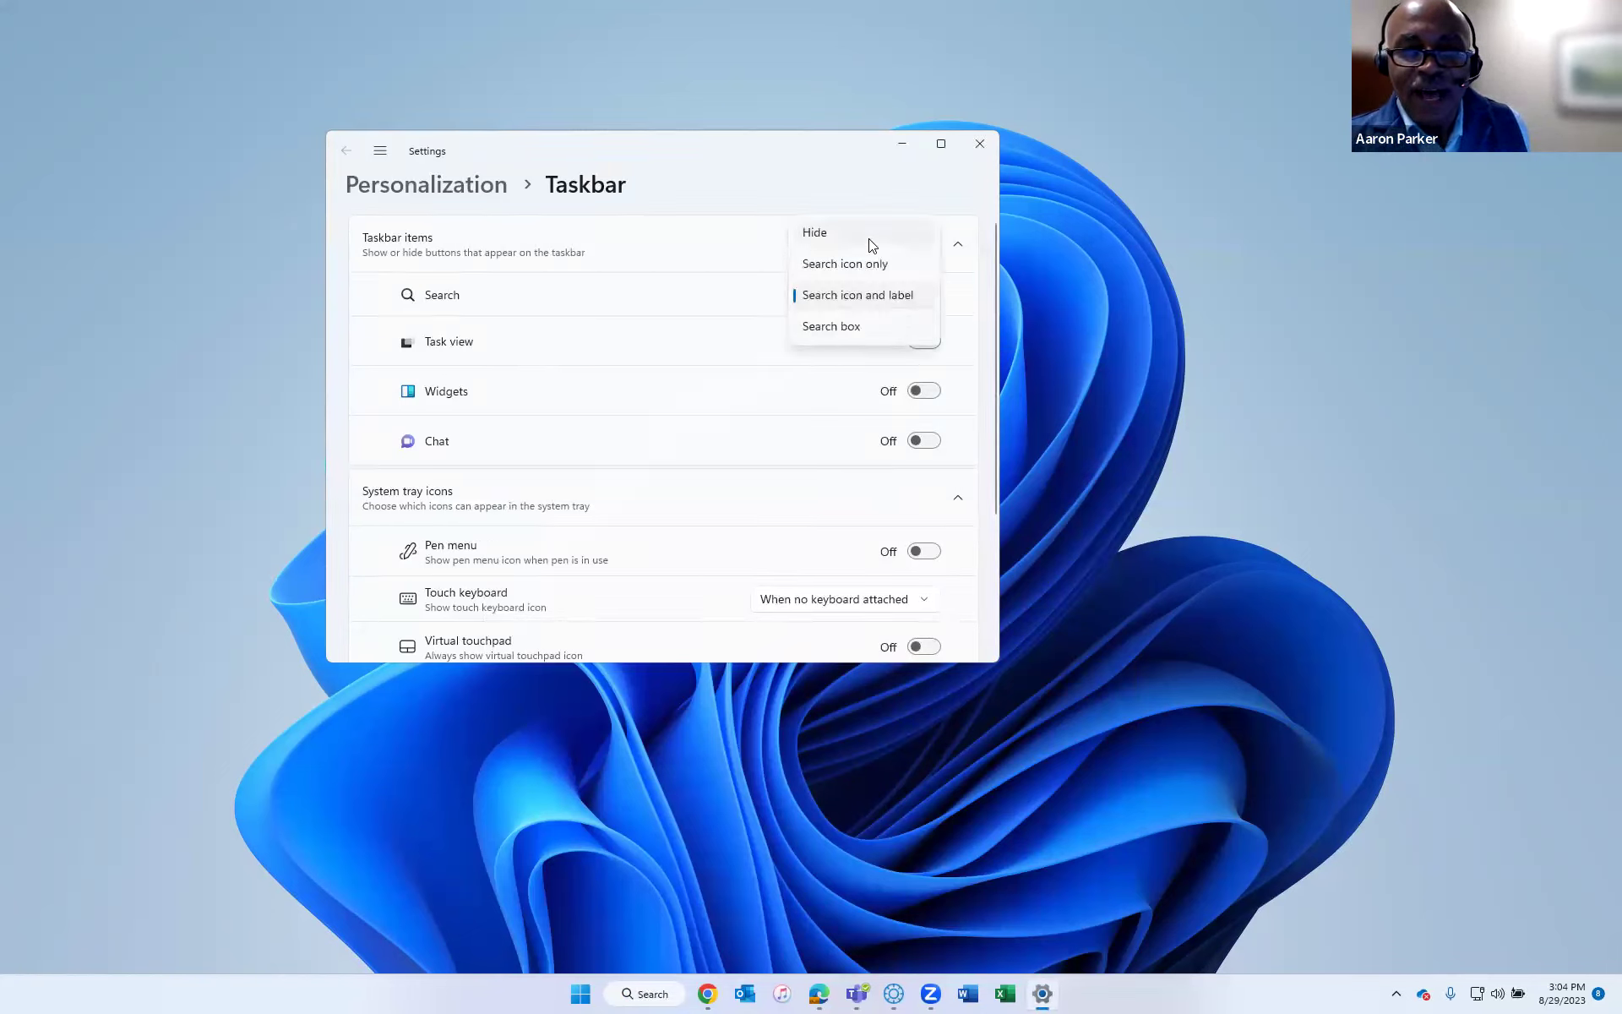
left_click(872, 245)
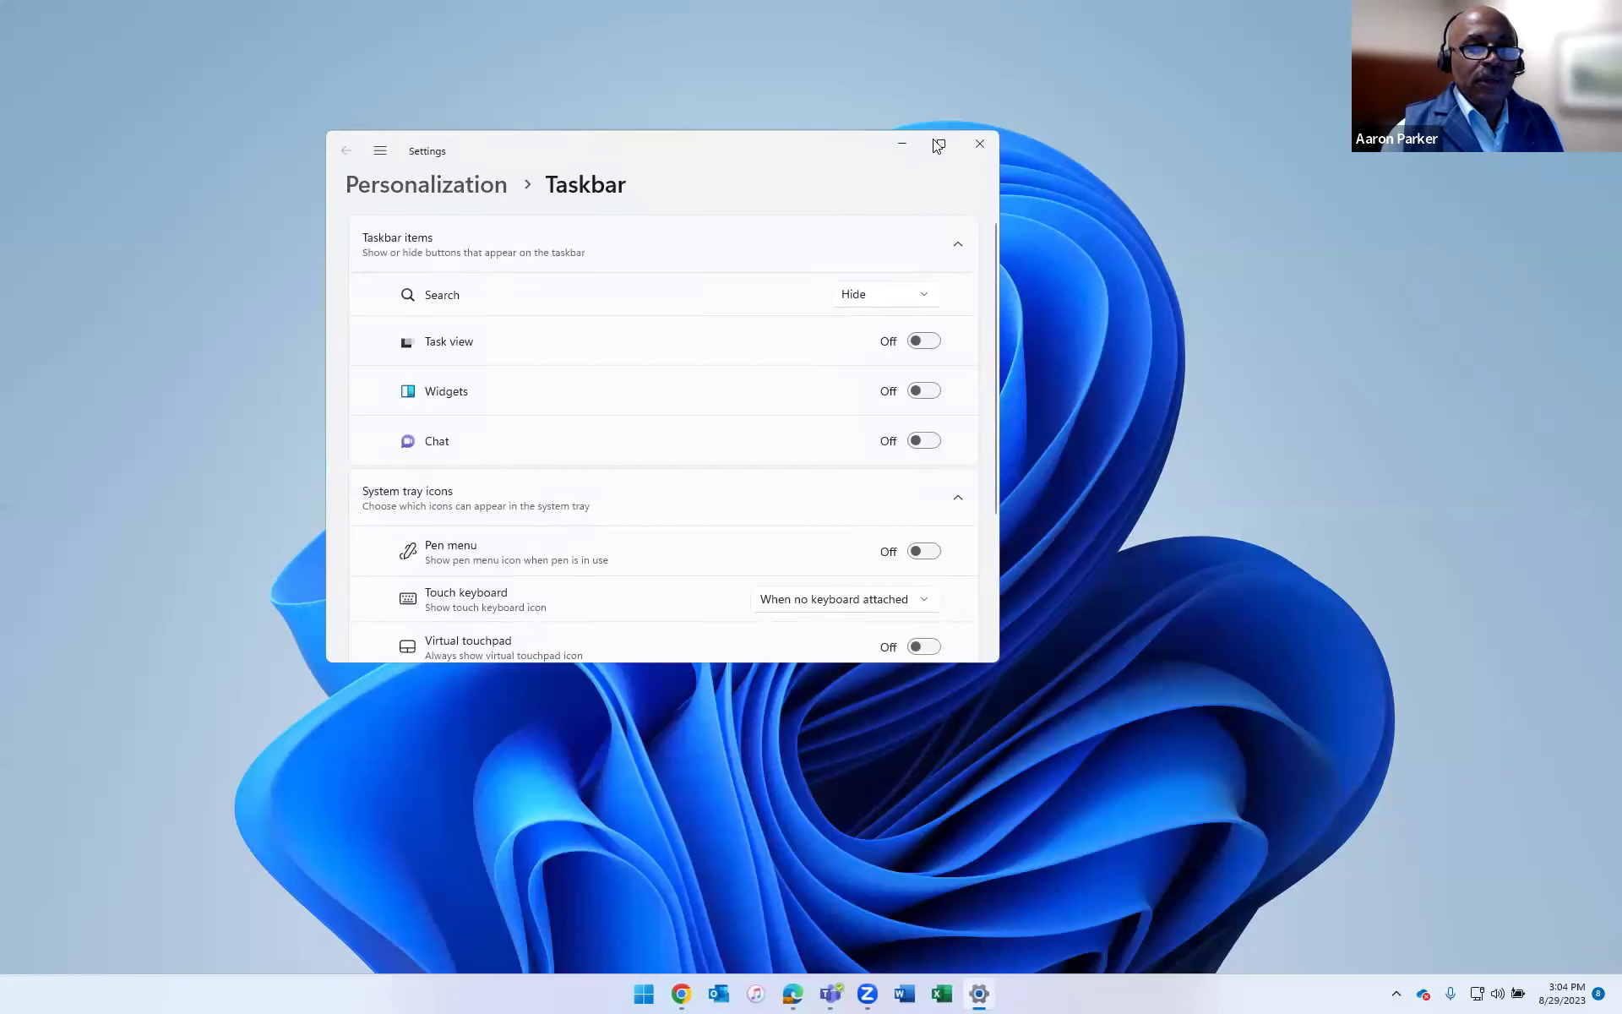
left_click(980, 143)
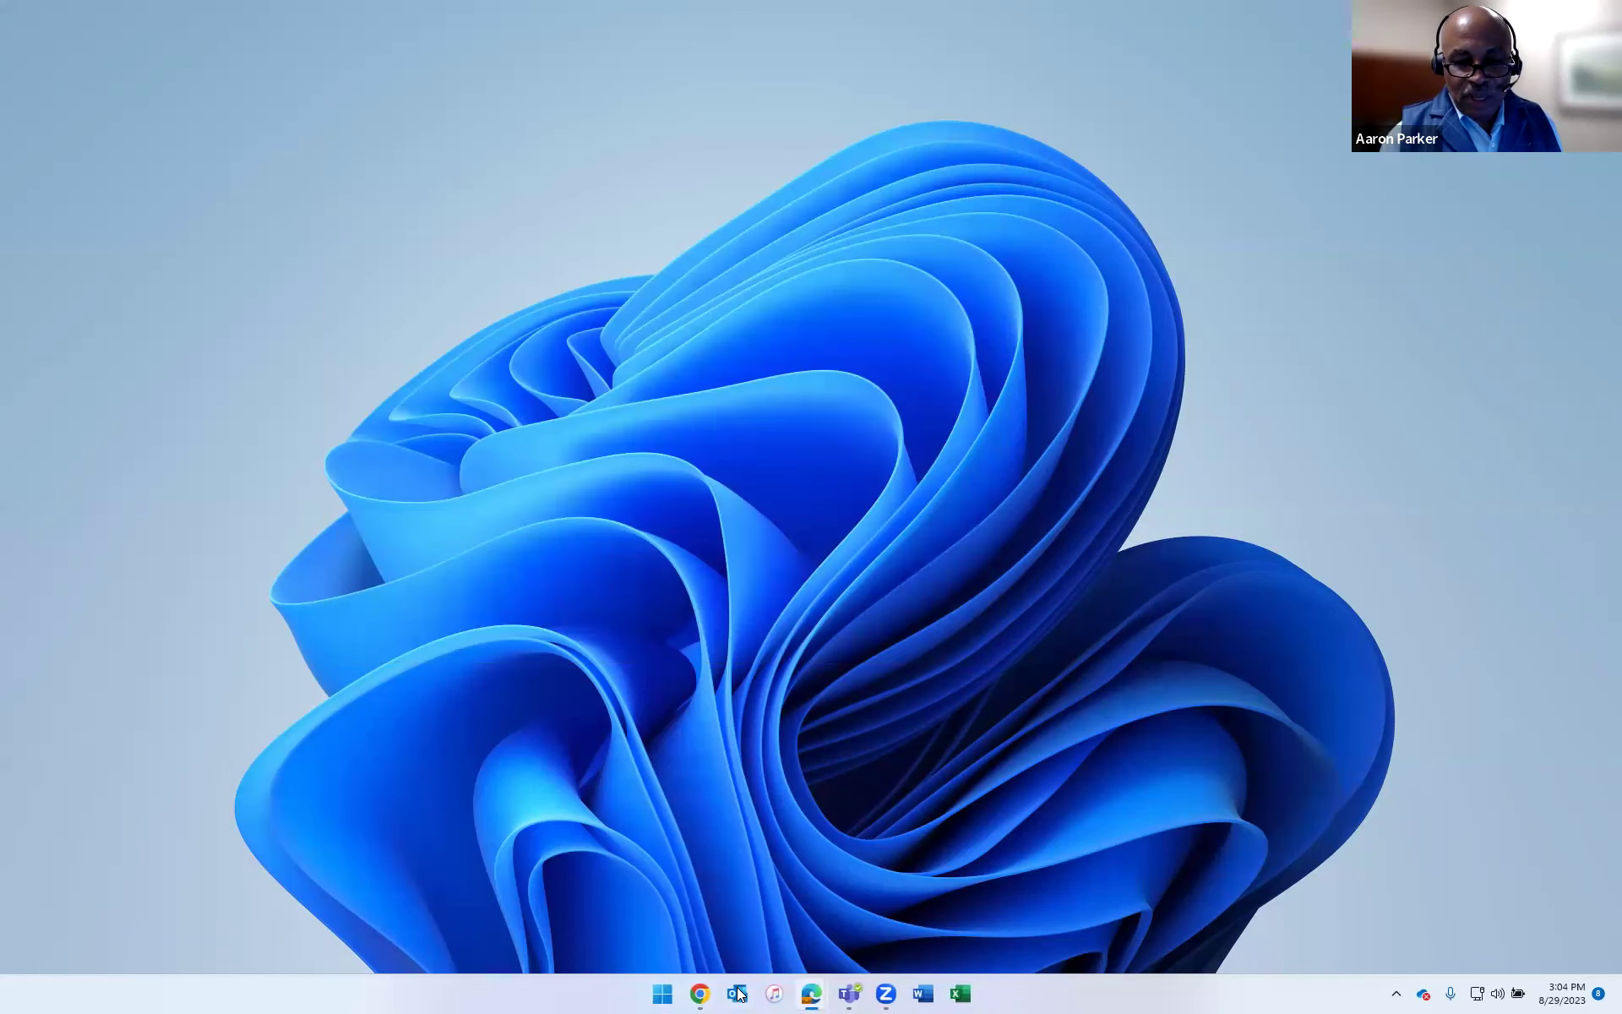
Unpin Outlook and iTunes from the taskbar.
left_click(739, 994)
right_click(731, 994)
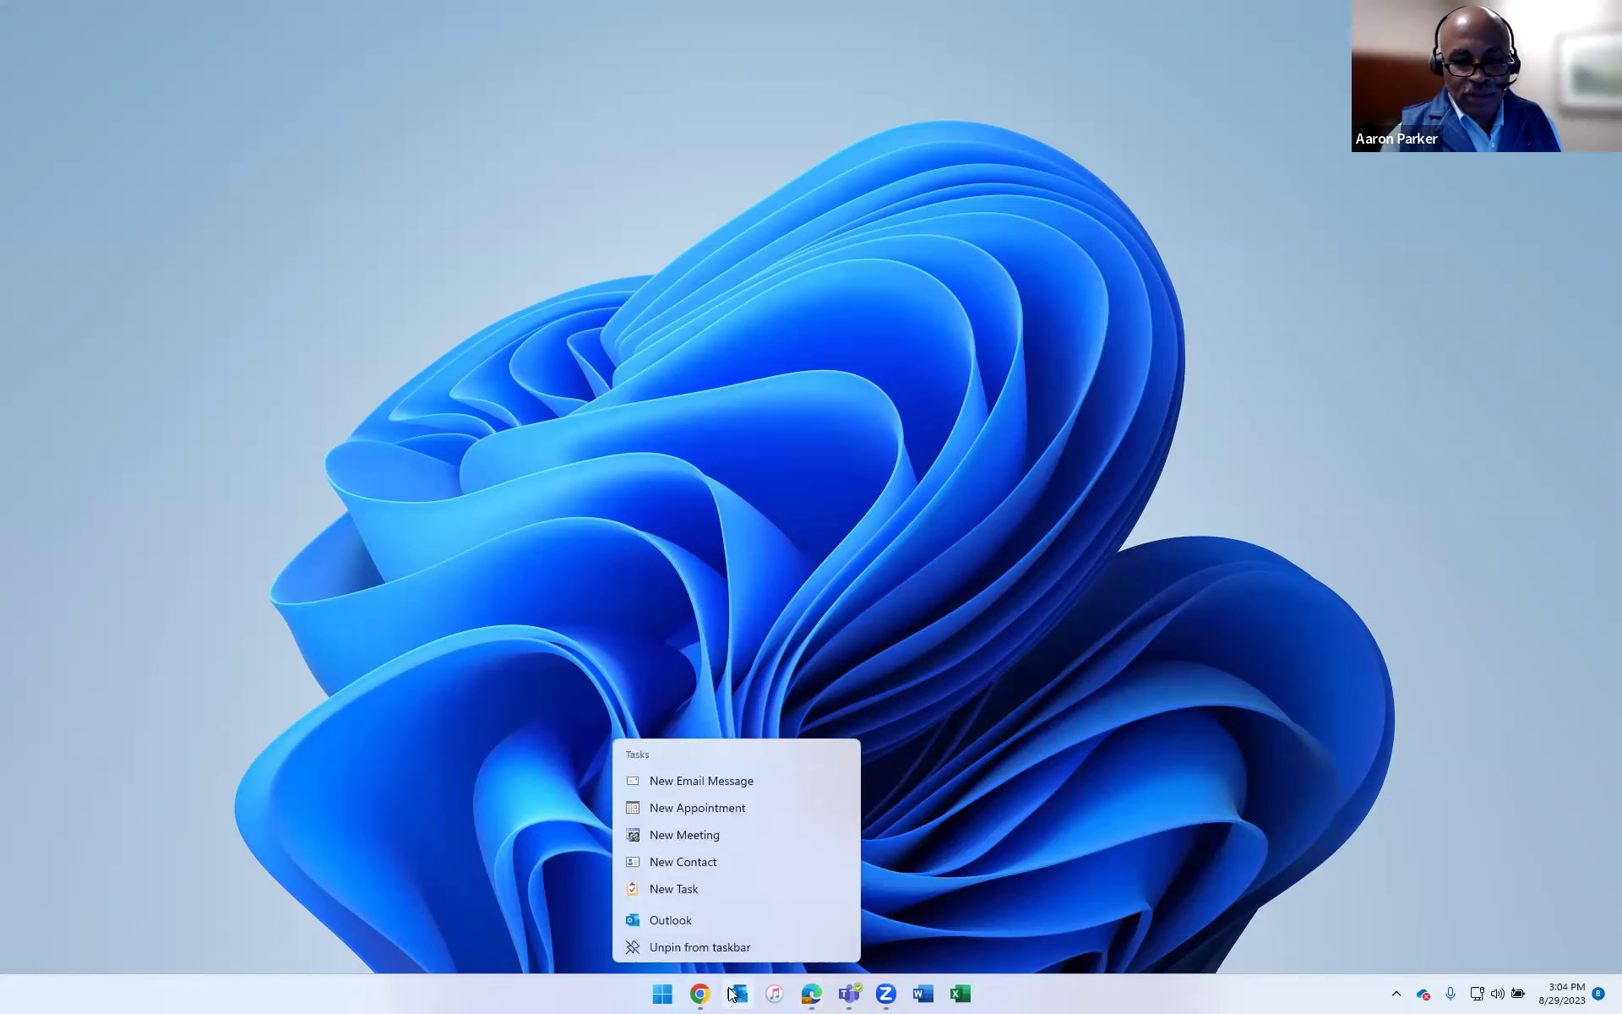
left_click(738, 994)
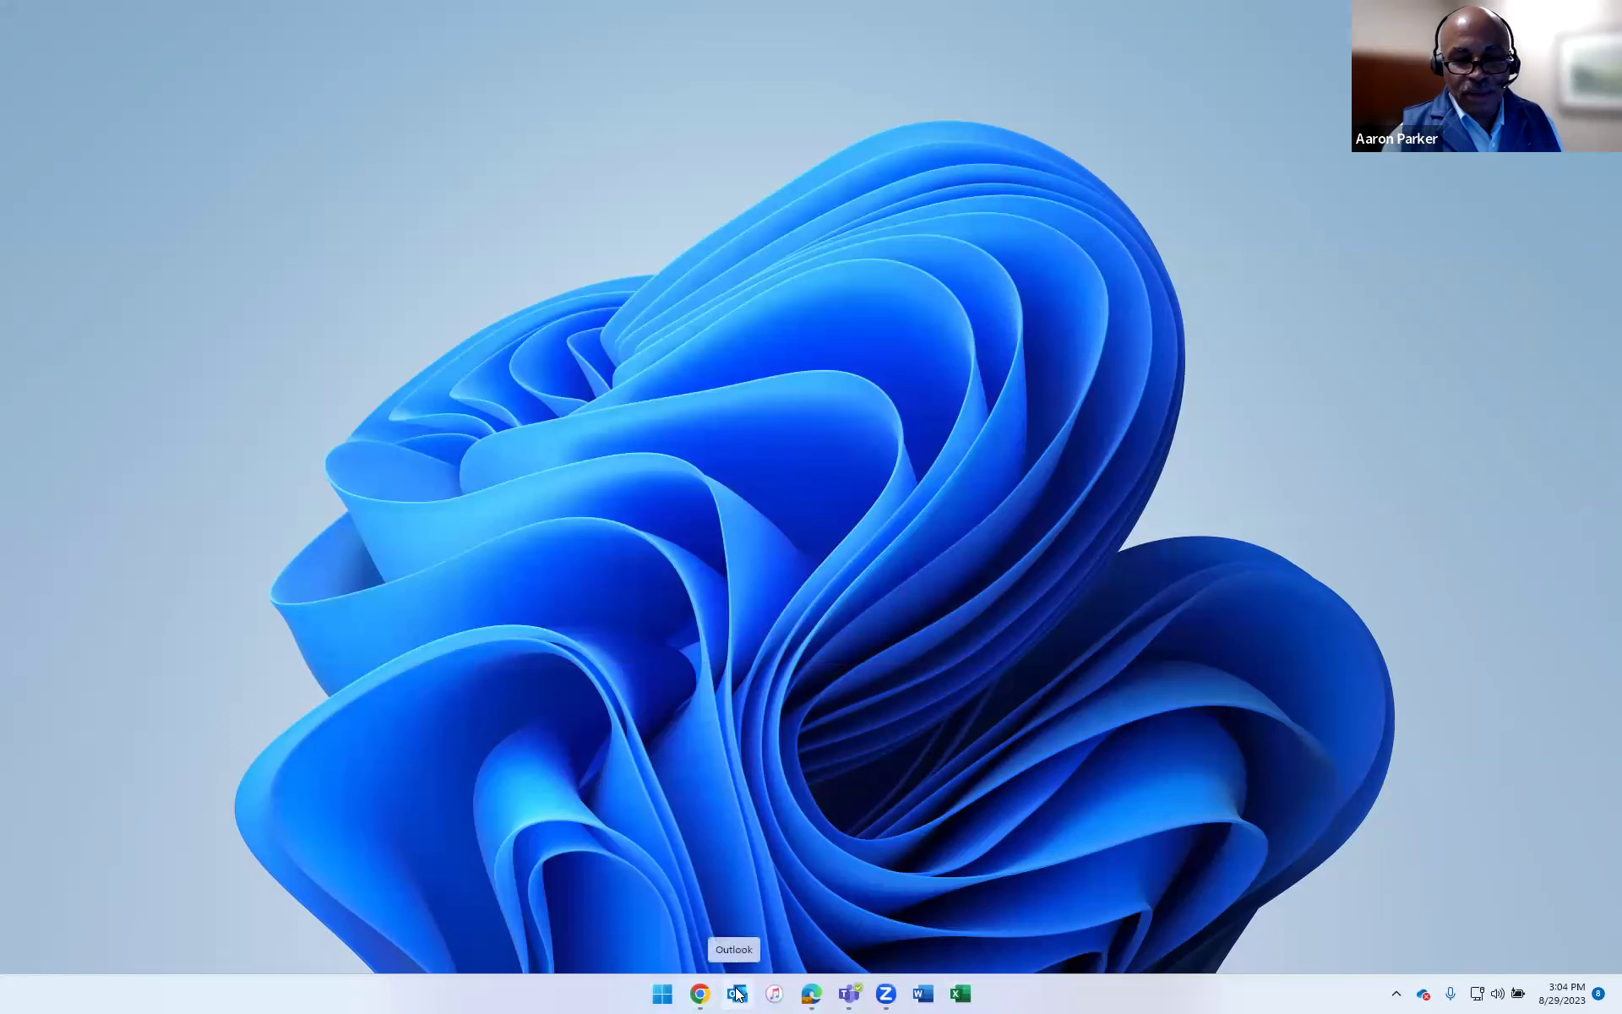
right_click(731, 993)
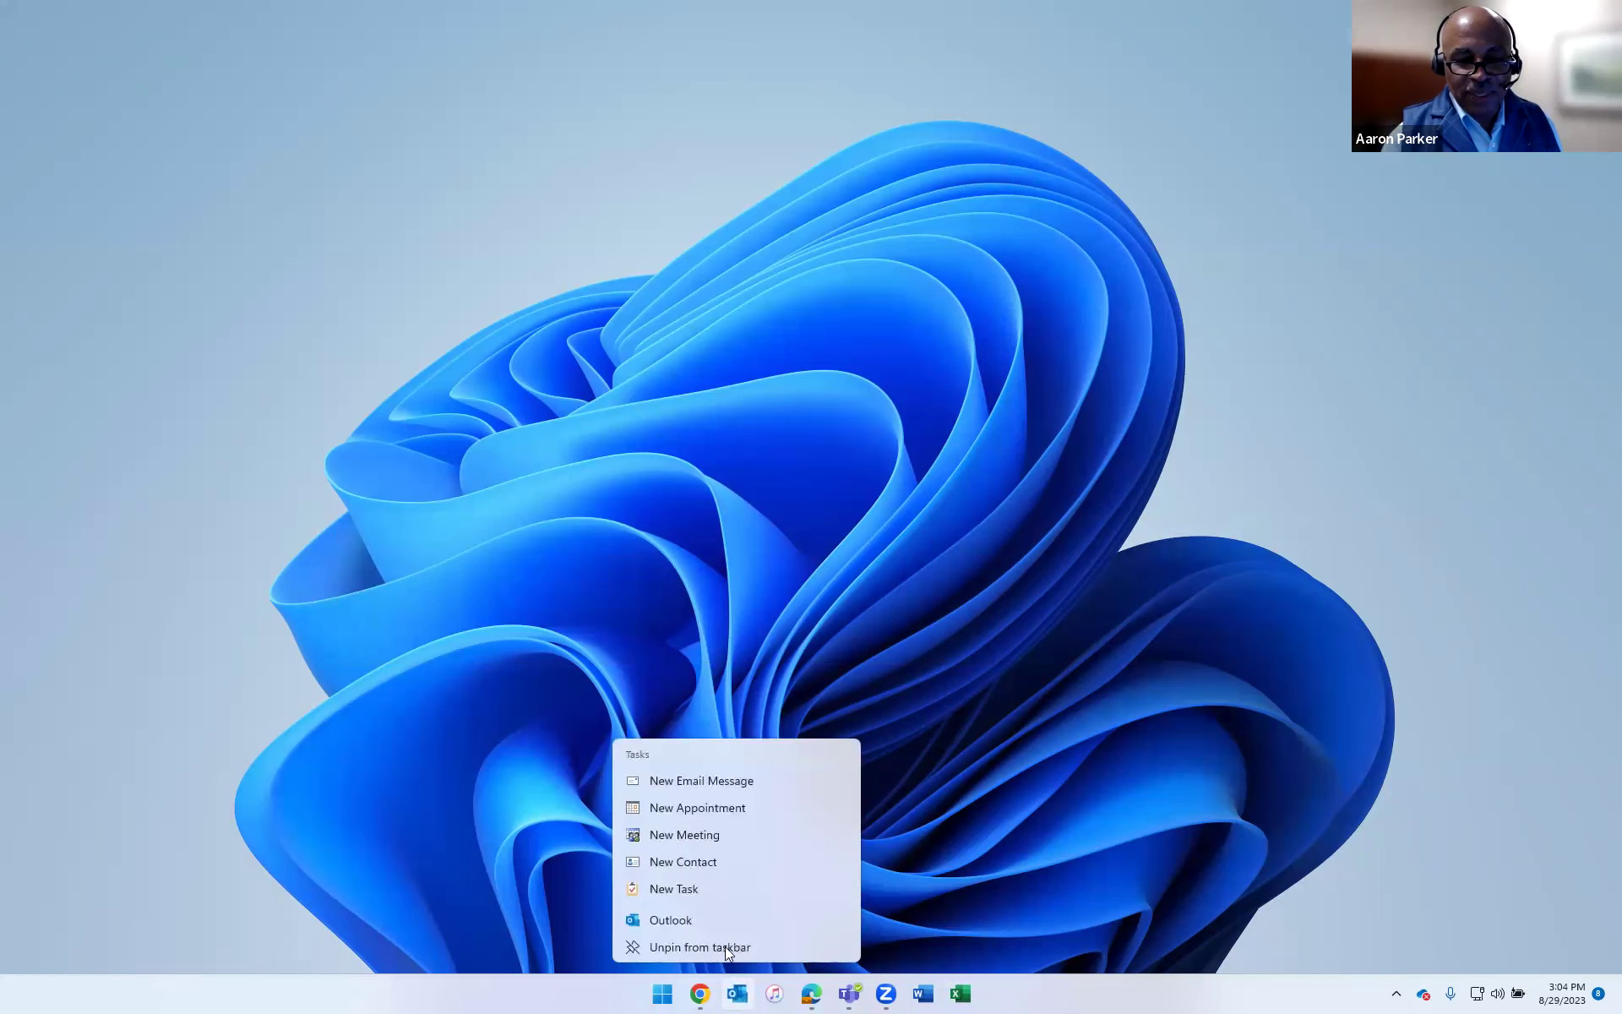
left_click(724, 946)
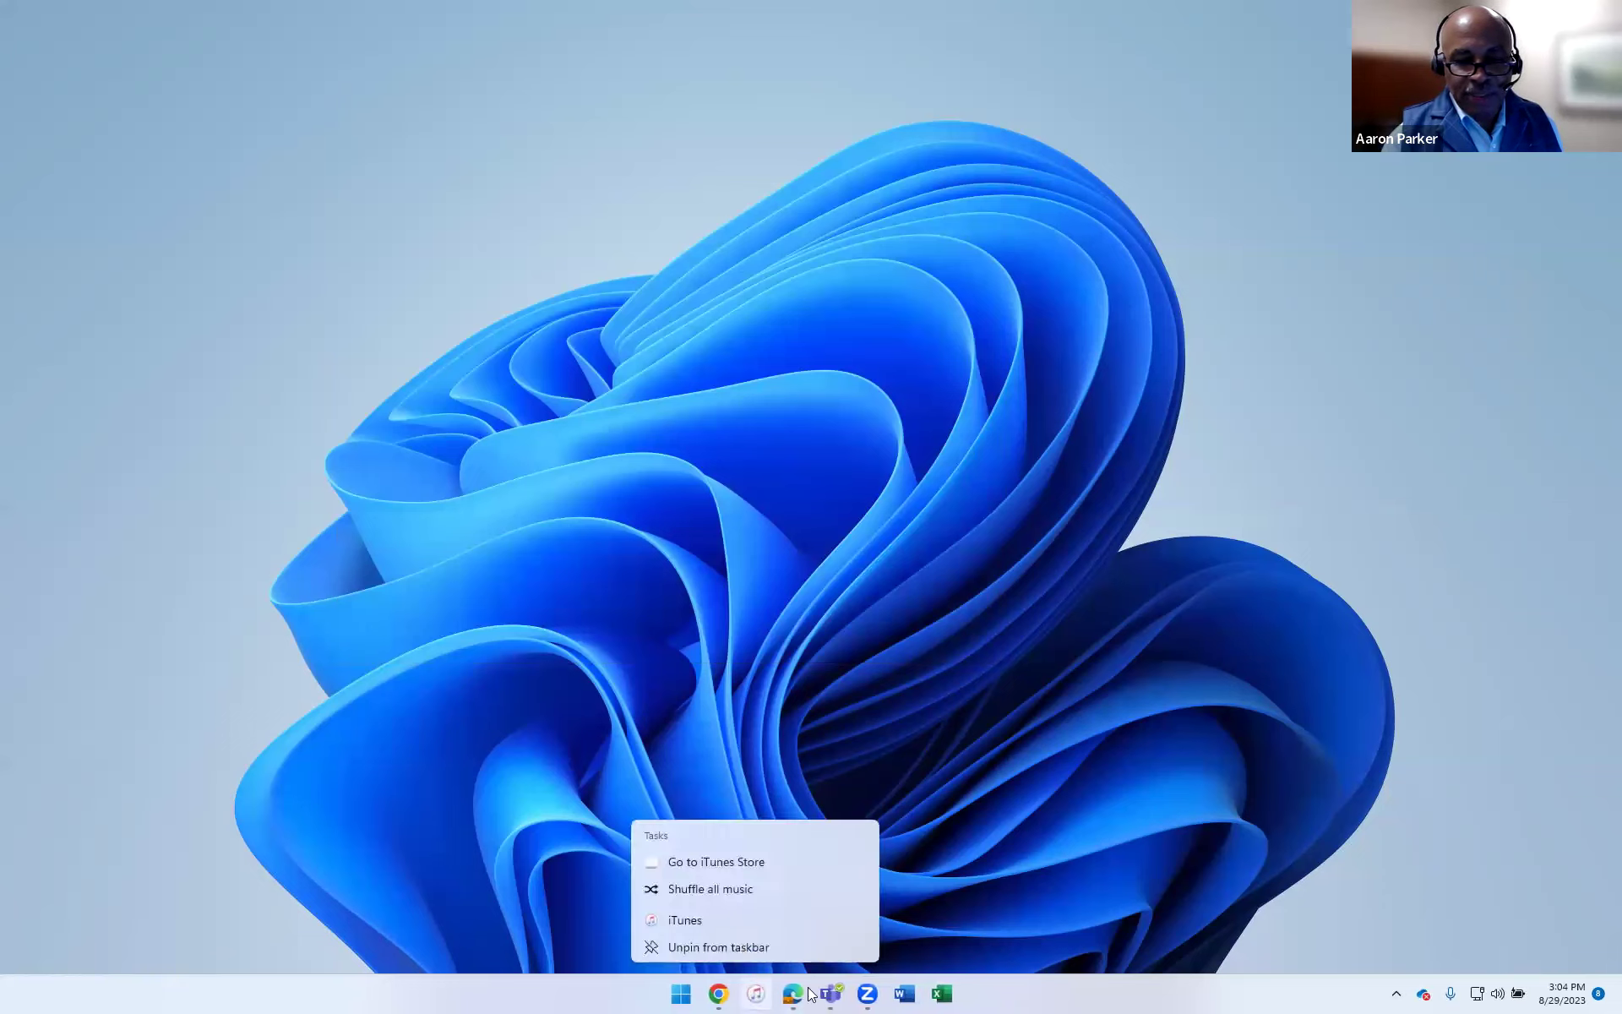
left_click(832, 946)
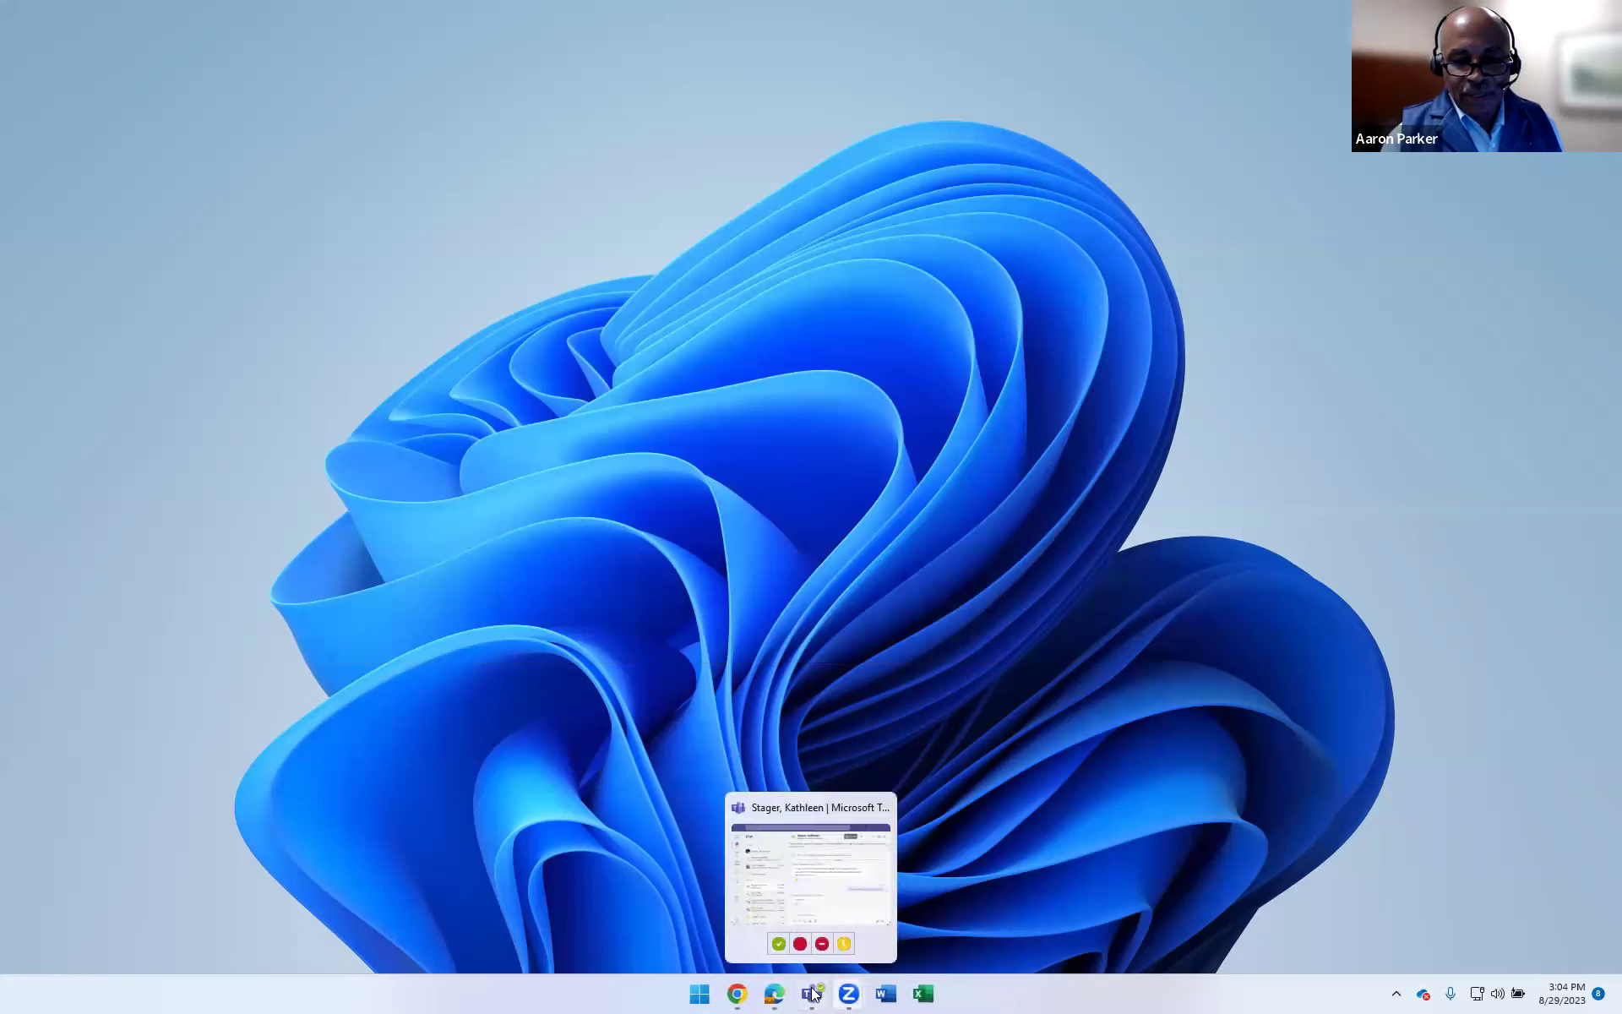
Close the open Microsoft Teams window from its taskbar icon.
mouse_move(815, 994)
left_click_drag(815, 994, 774, 949)
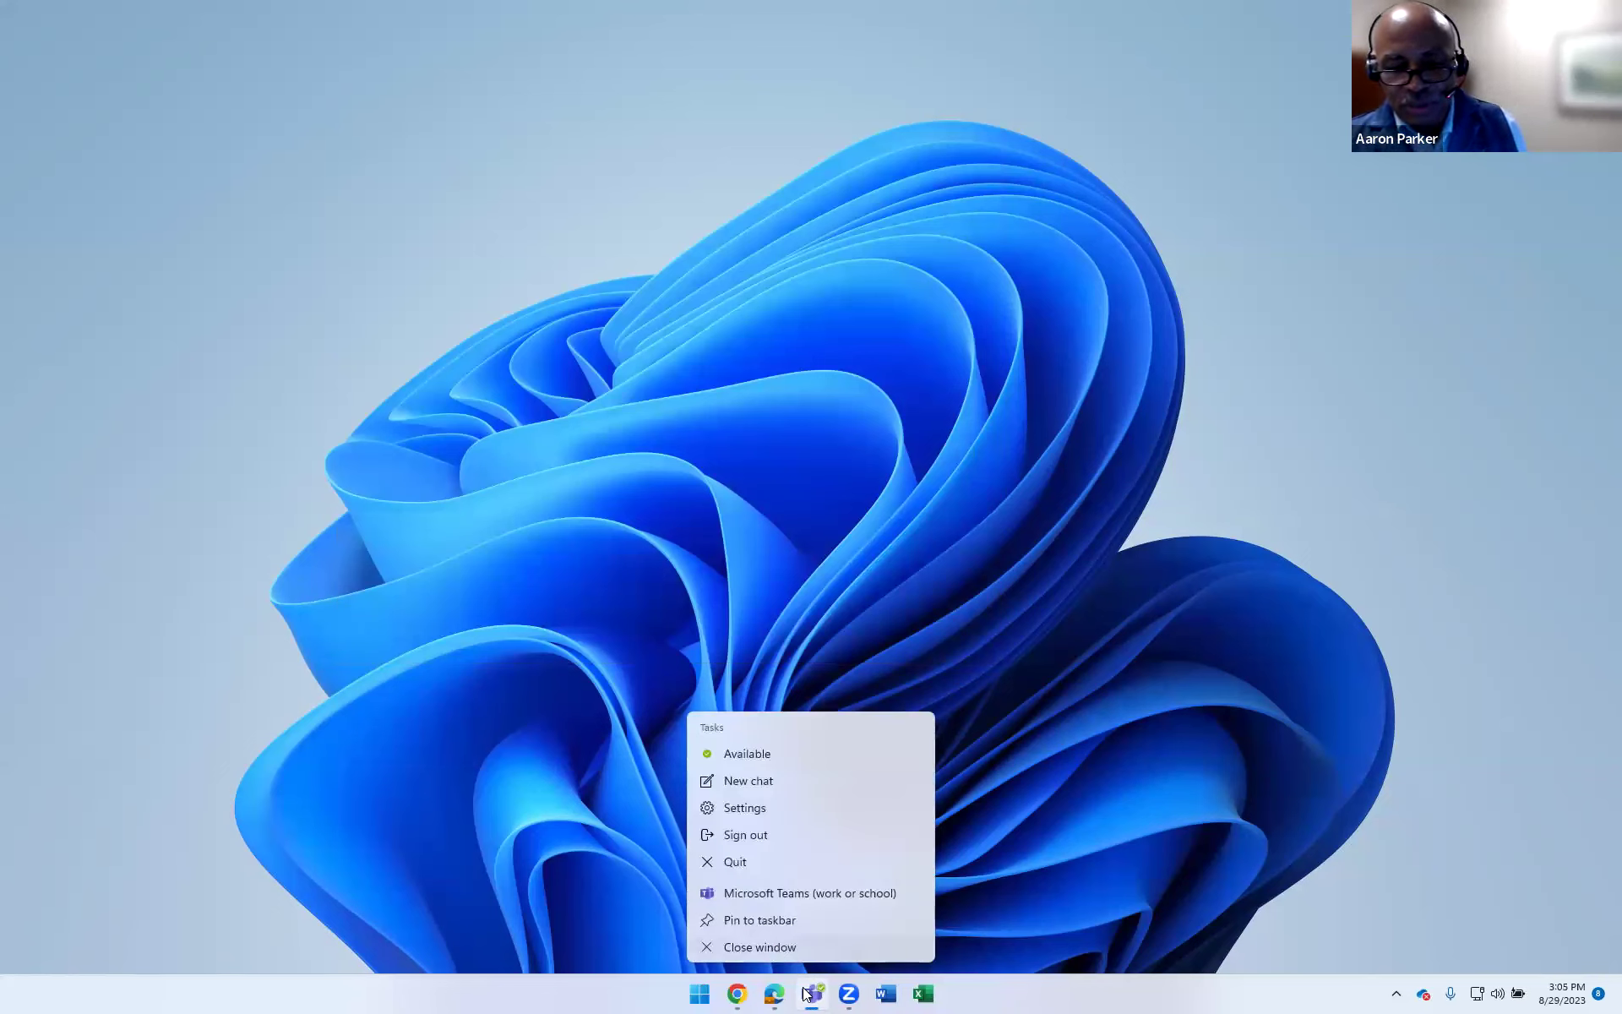
left_click(774, 946)
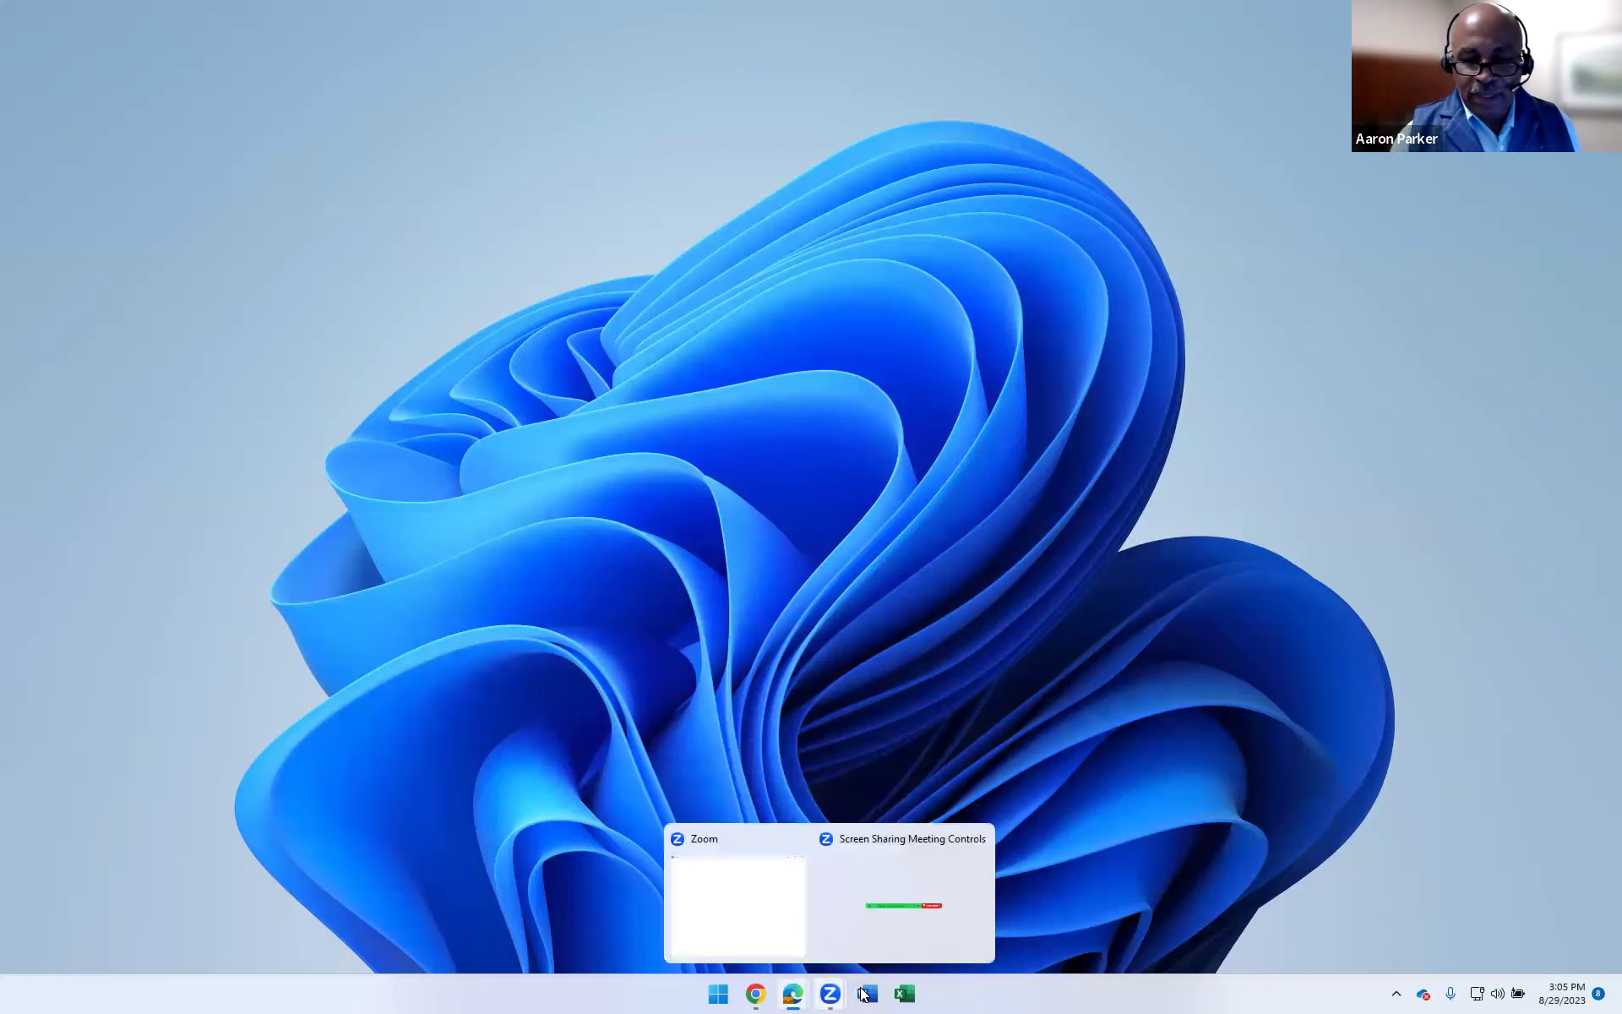
Unpin Word and Excel from the taskbar.
right_click(870, 995)
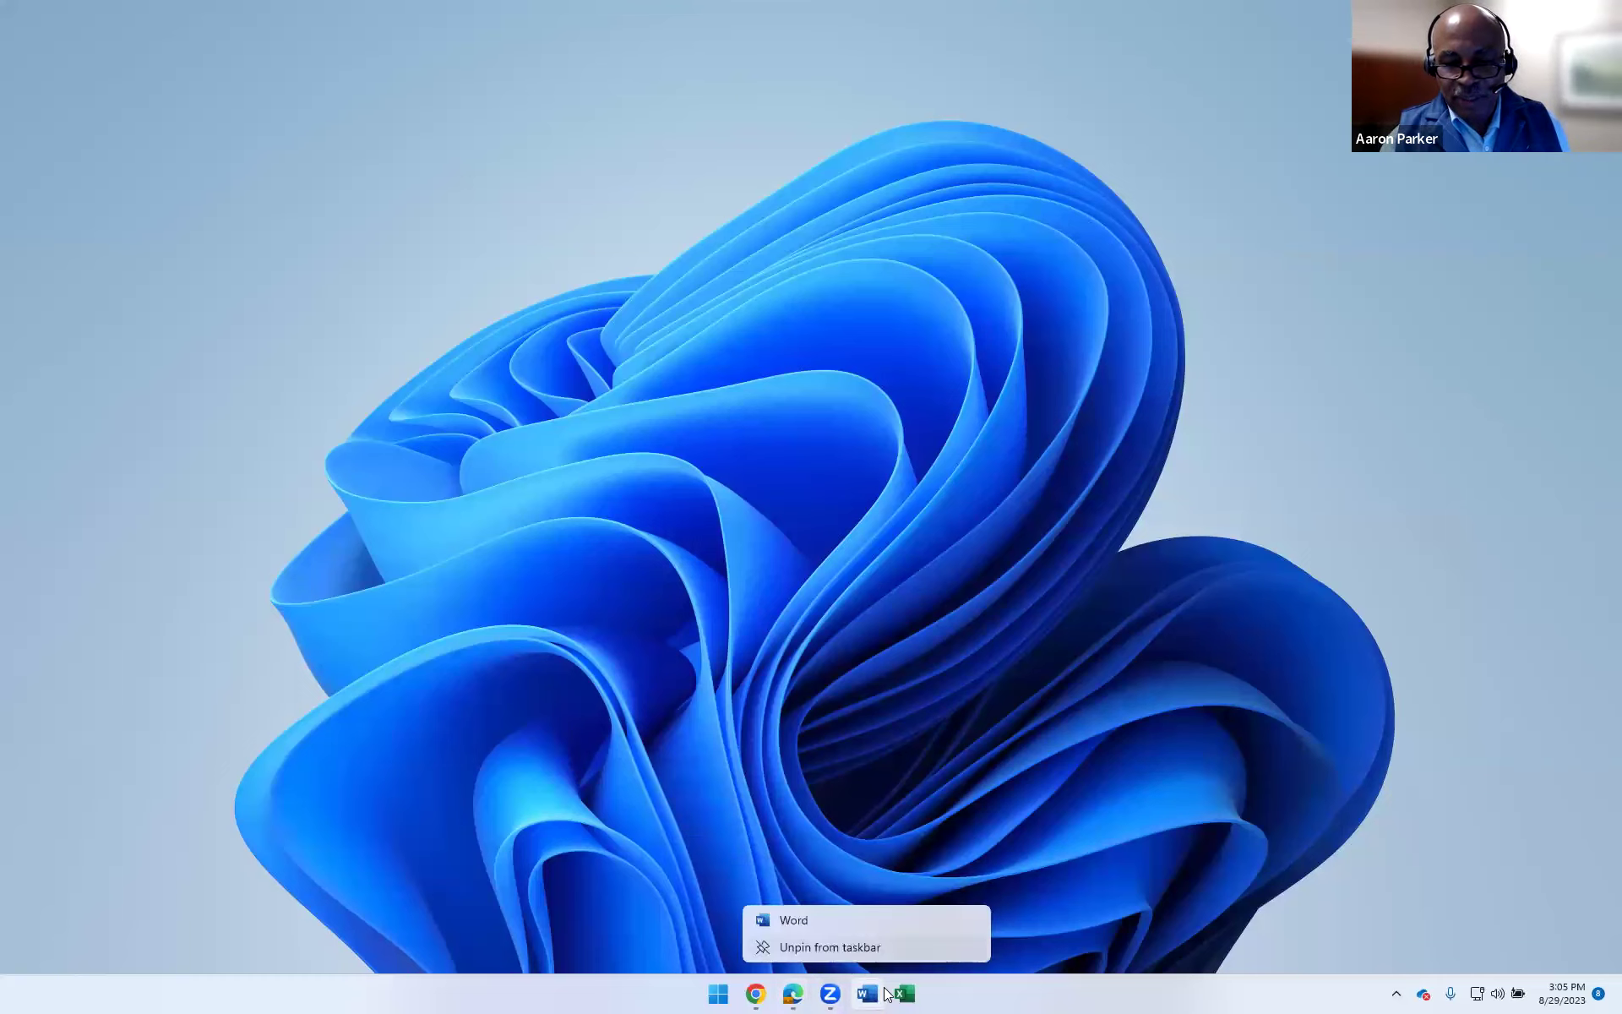
left_click(870, 946)
right_click(885, 994)
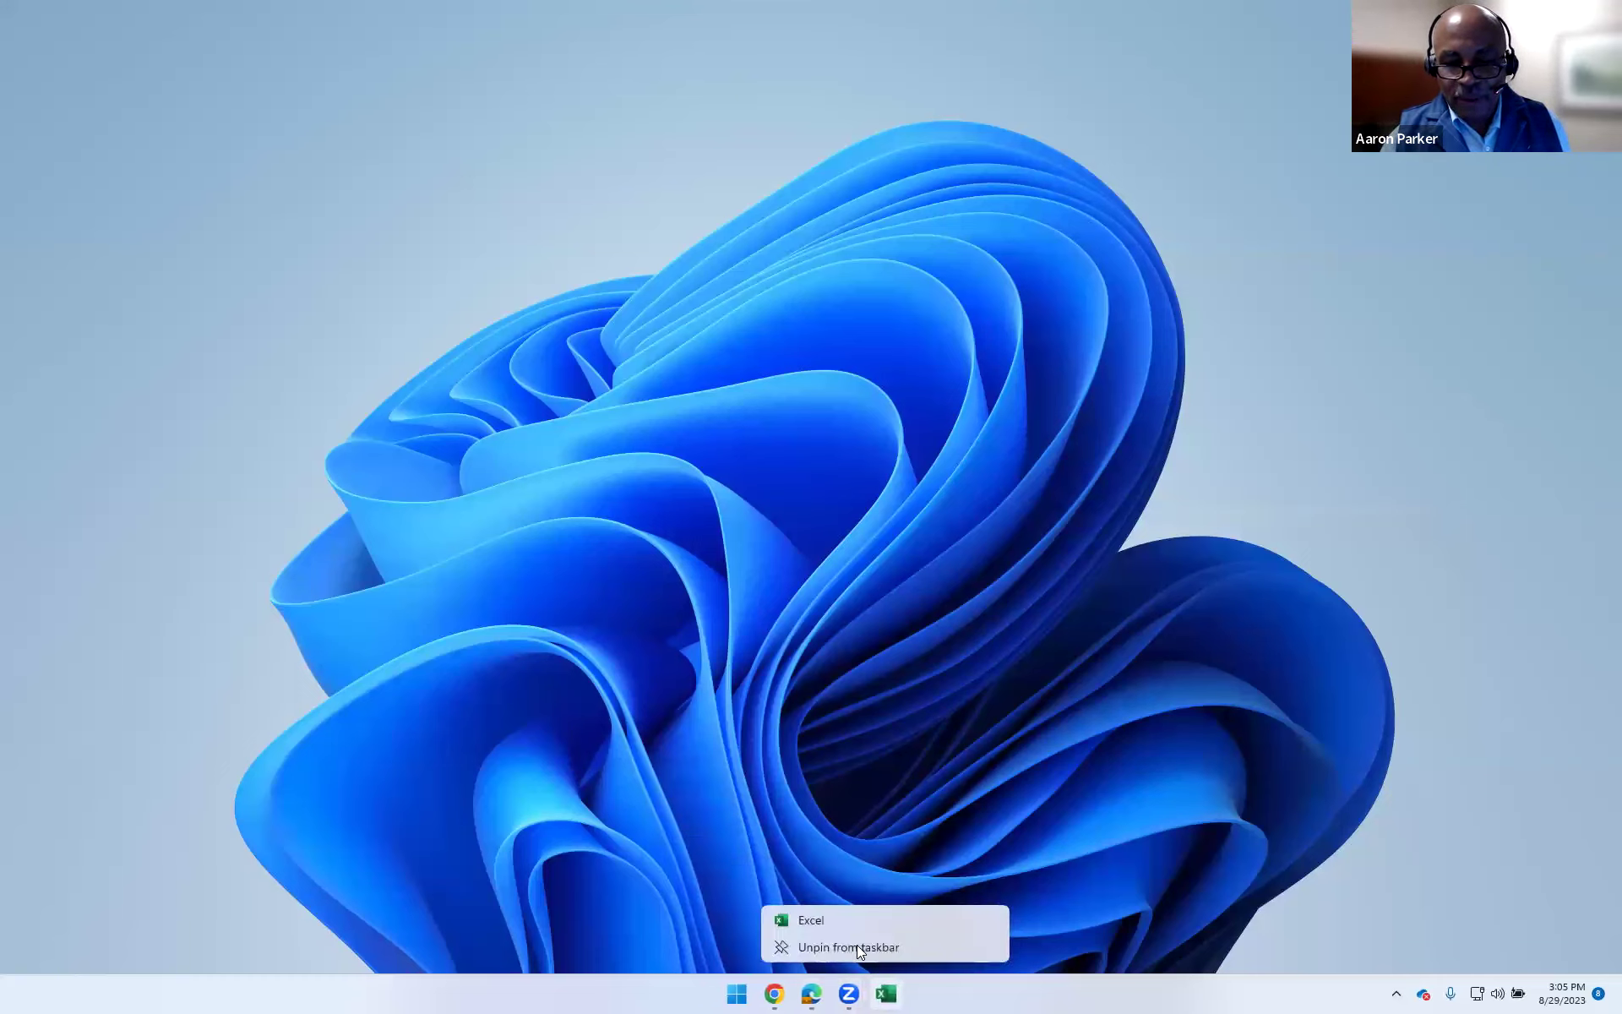
left_click(854, 947)
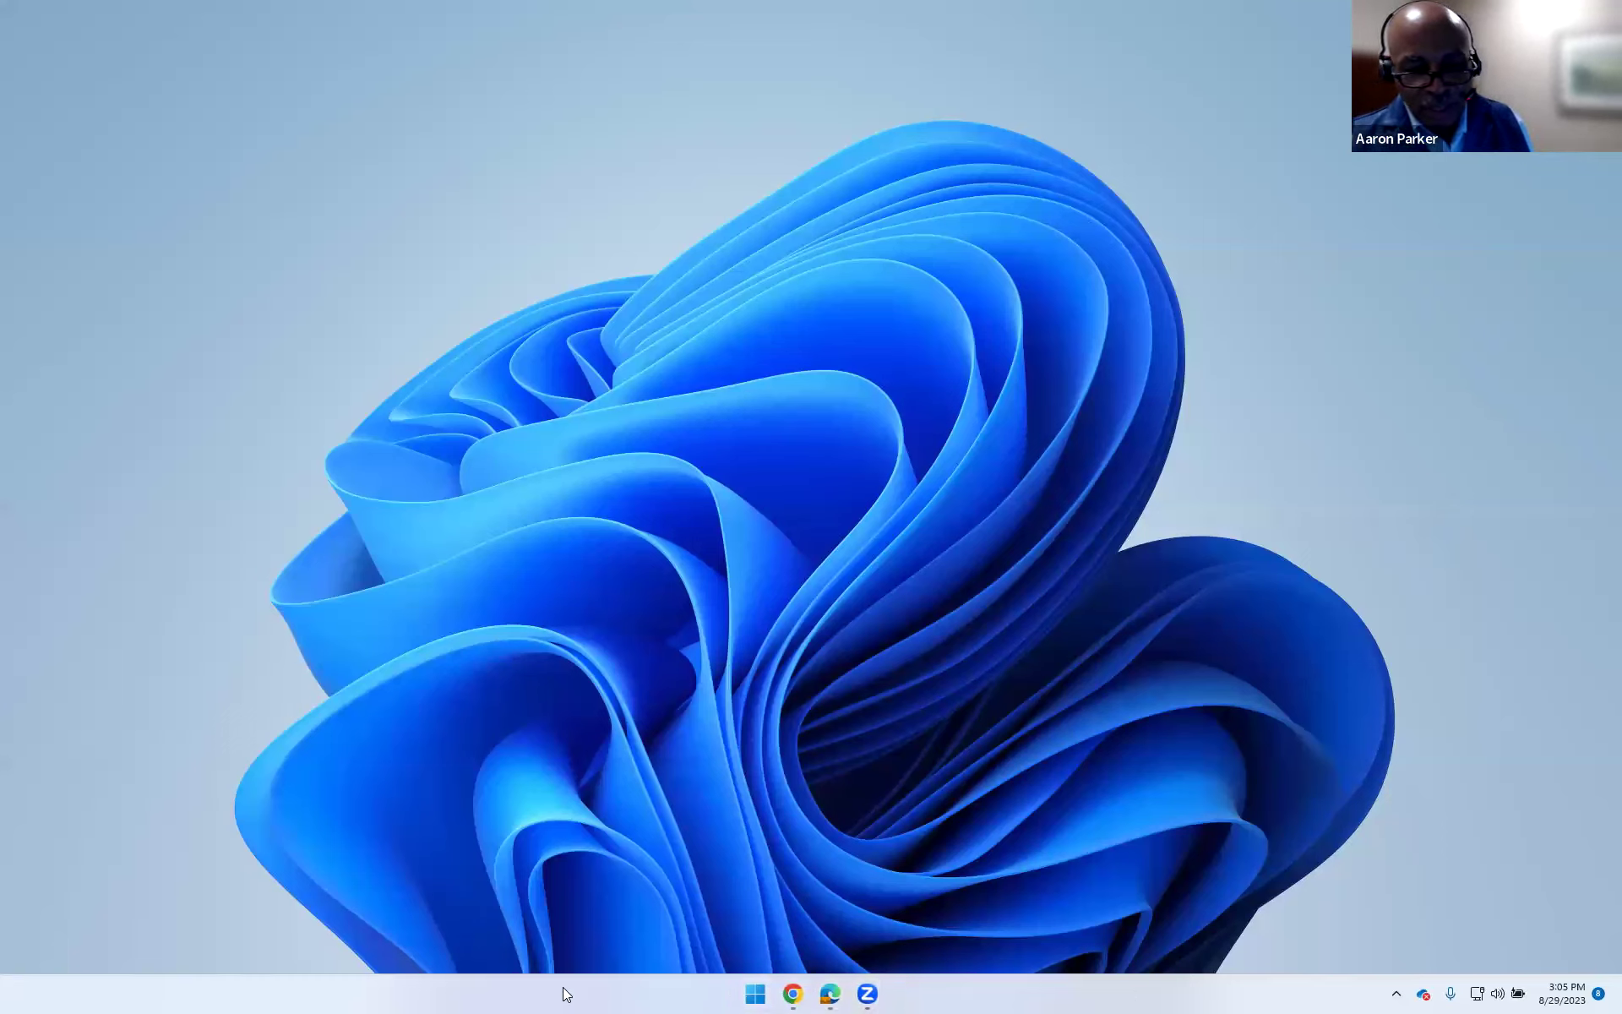
Open the search from the Start menu and pin Excel from the recent apps to the taskbar.
left_click(751, 995)
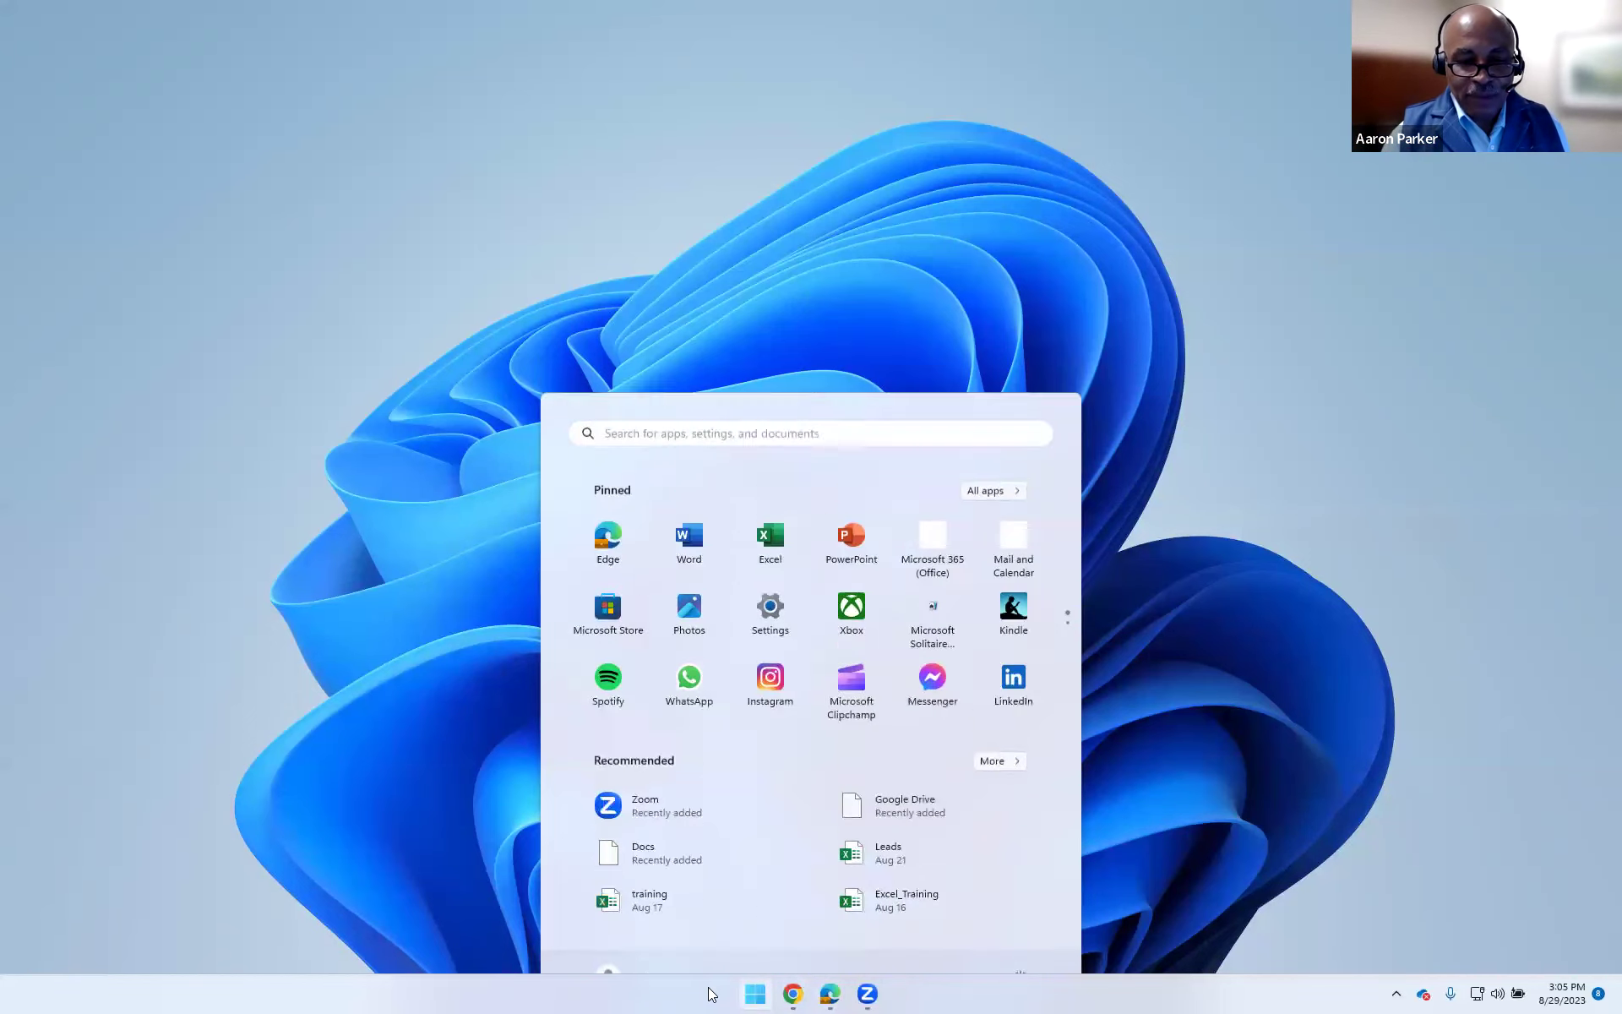
left_click(755, 994)
key("super")
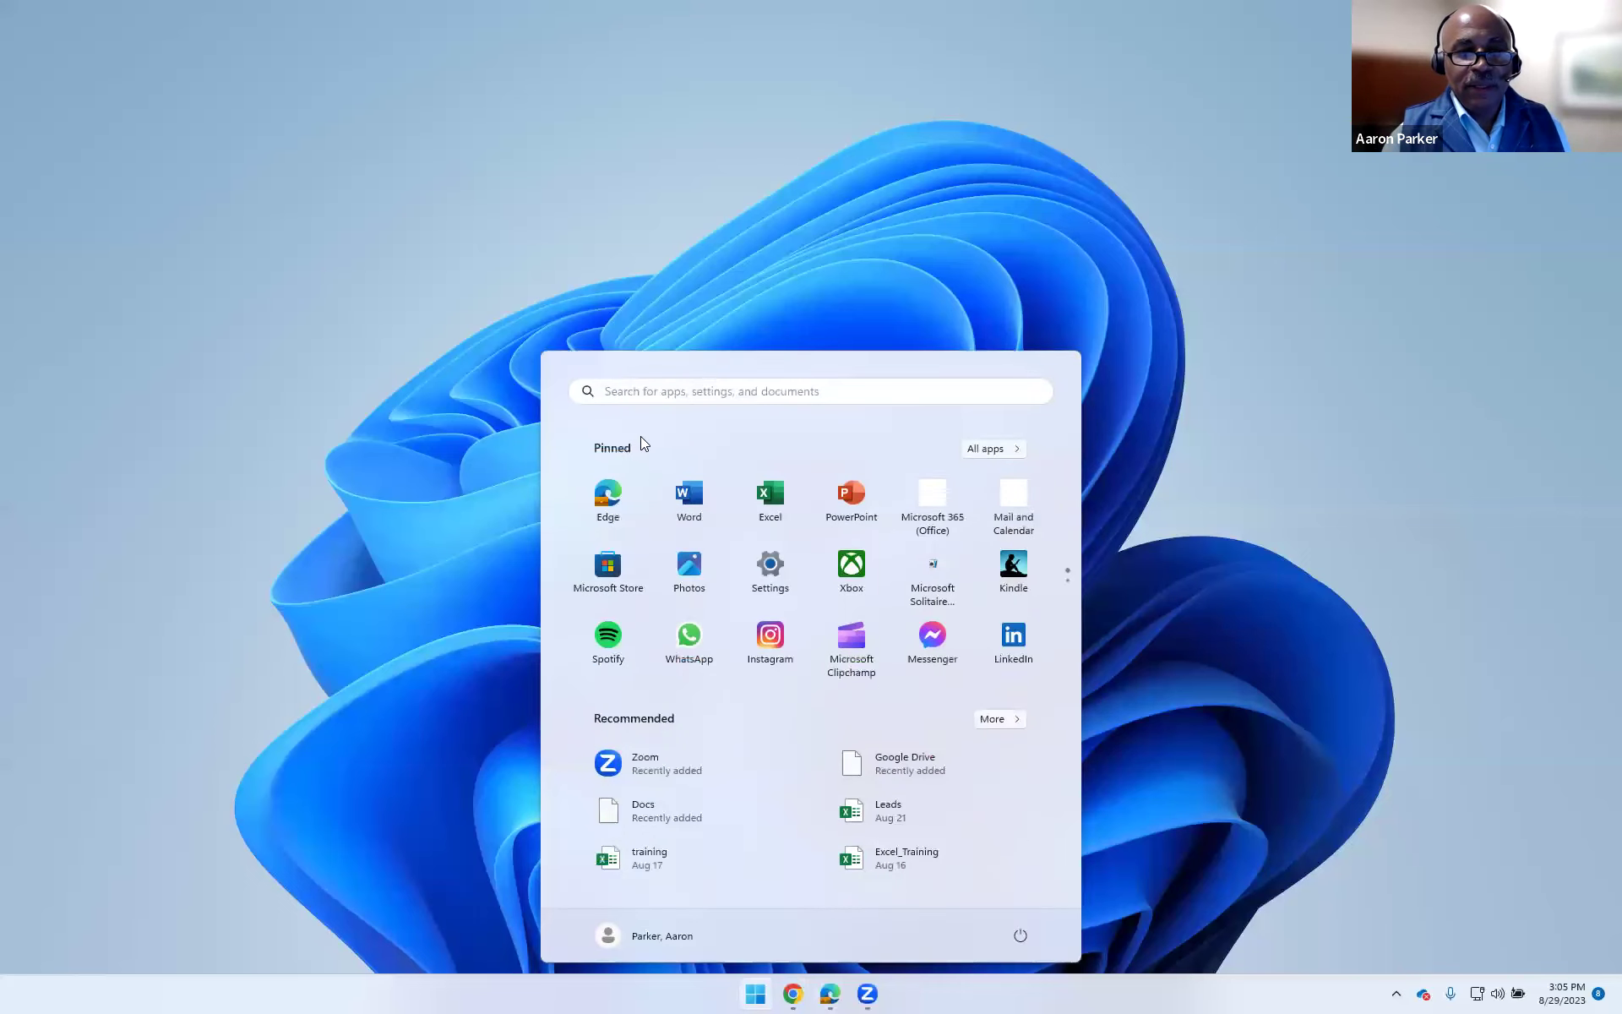
left_click(640, 394)
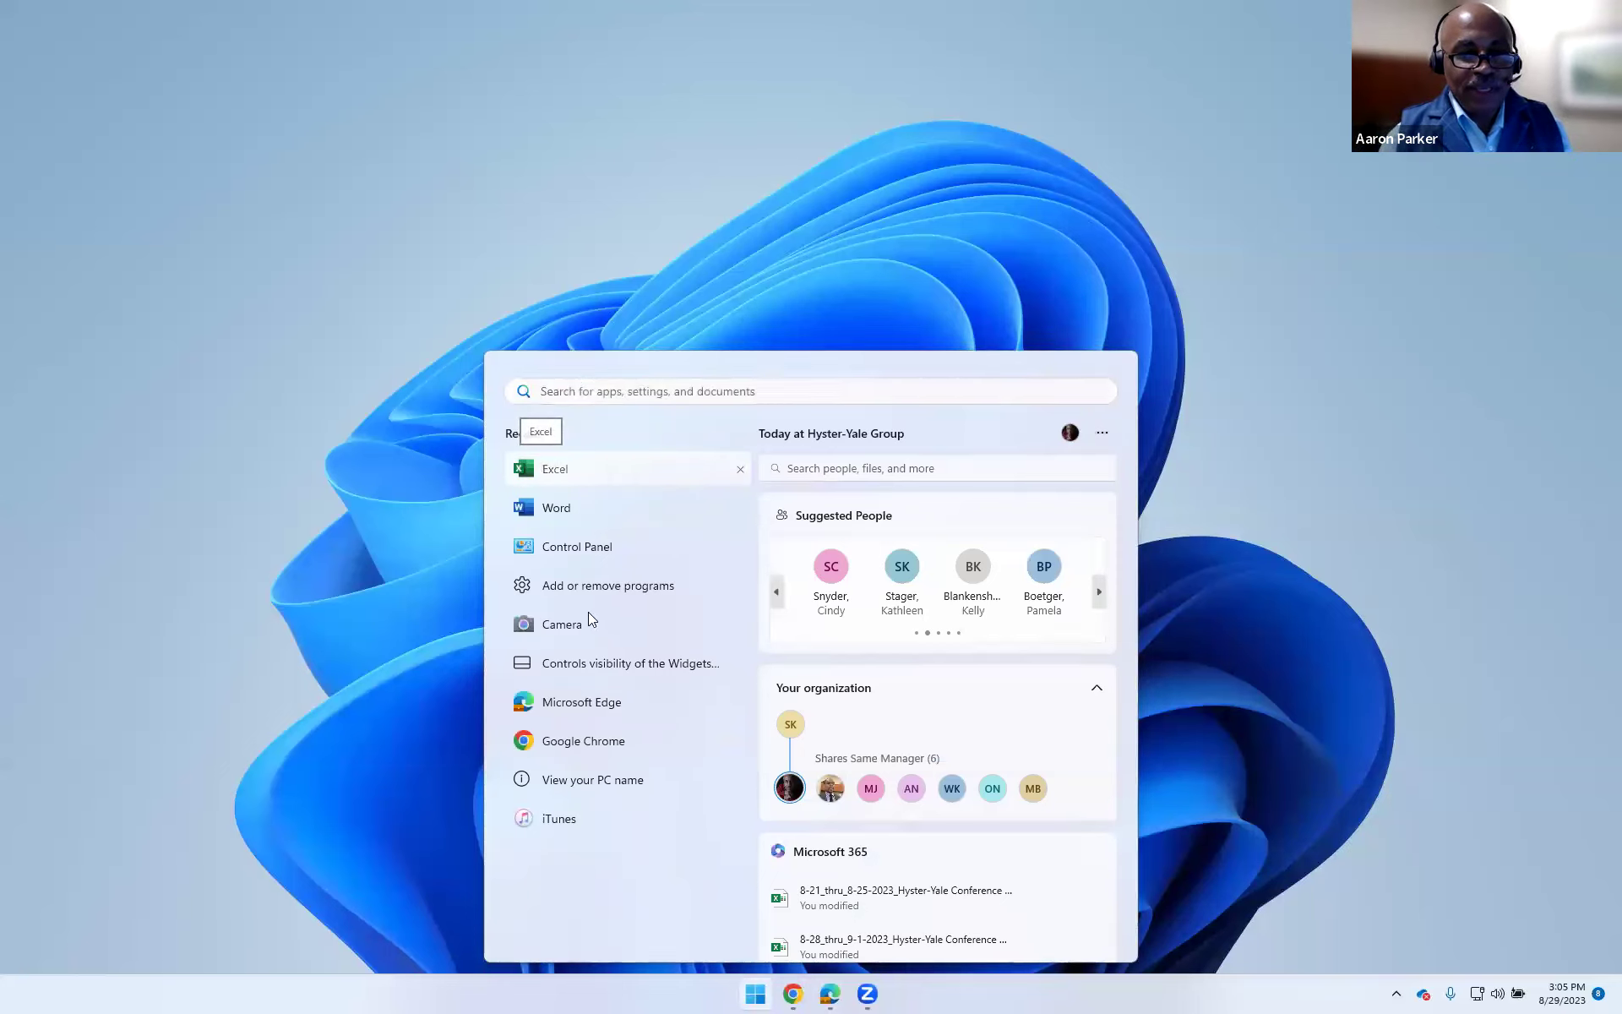
right_click(541, 472)
left_click(593, 587)
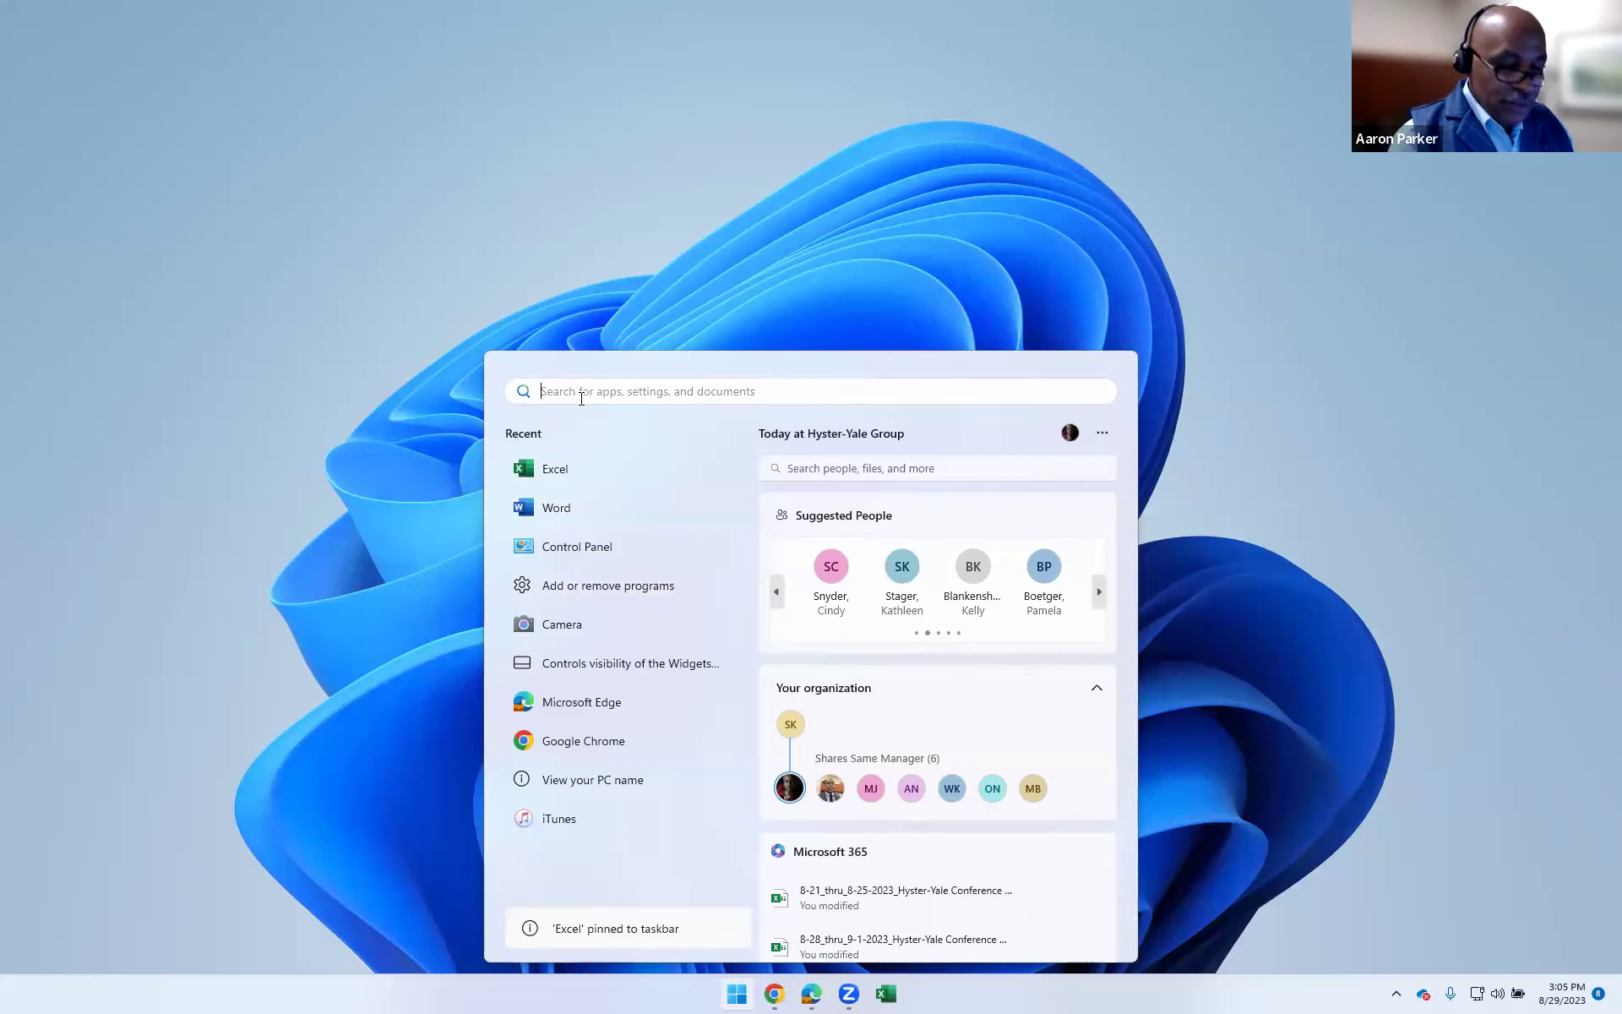
Search for PowerPoint and Word, pin both apps to the taskbar and close the search.
type("powerPoint")
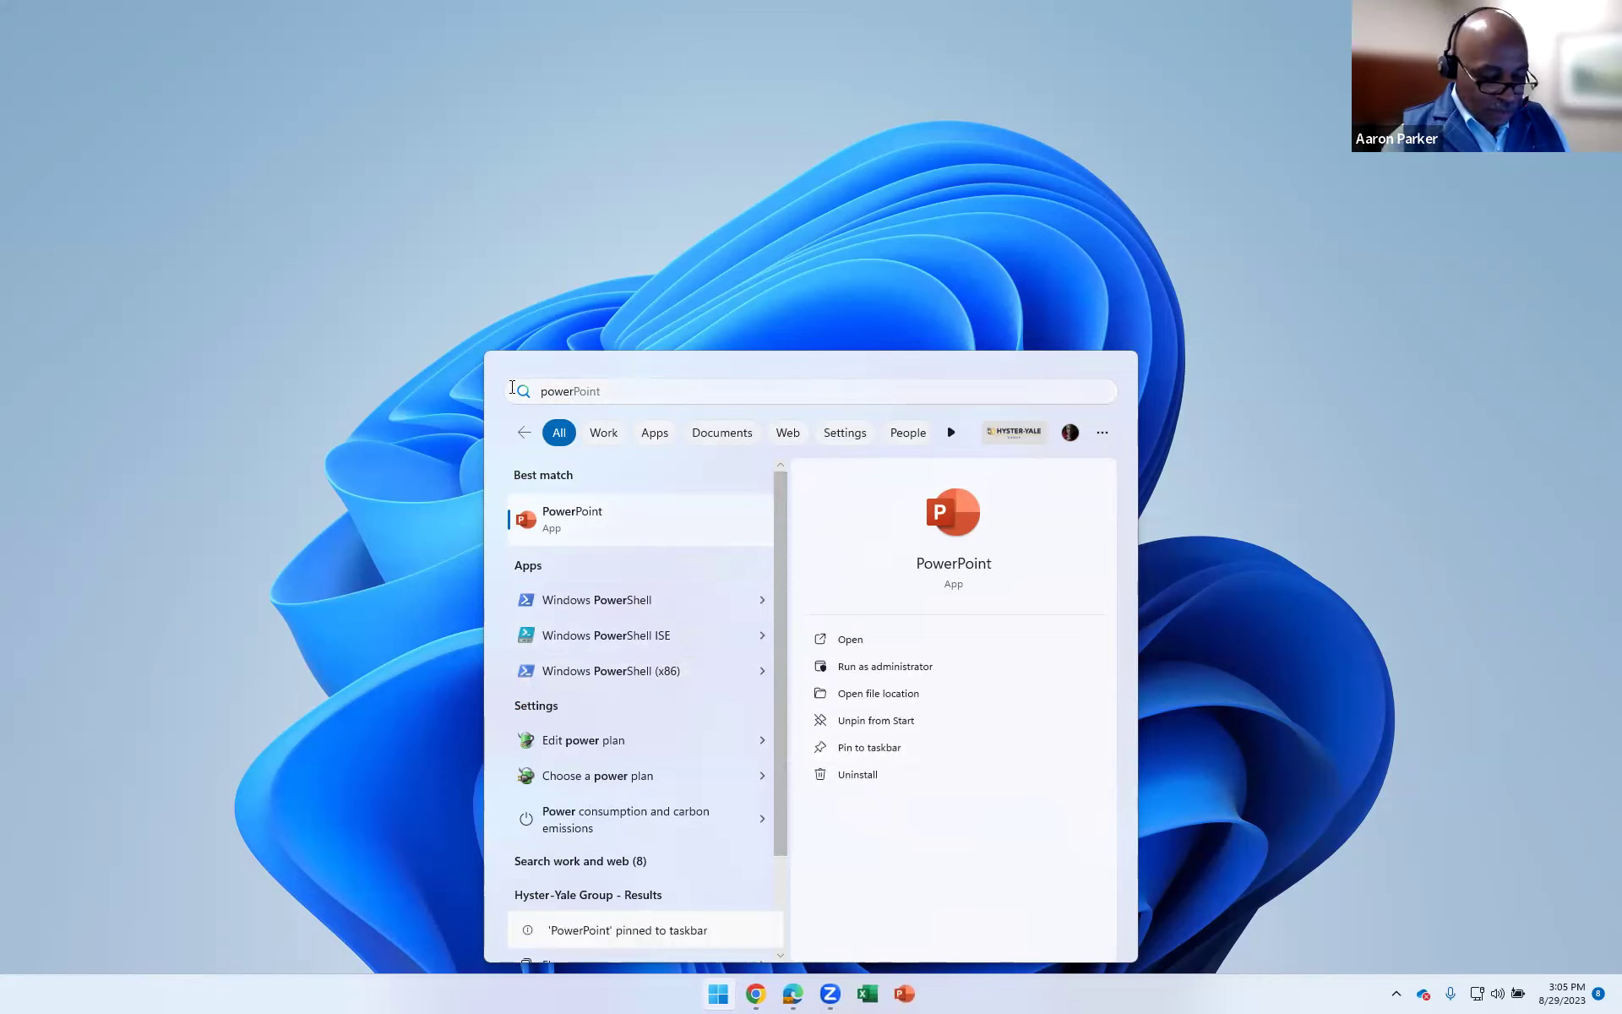
double_click(512, 387)
type("ex")
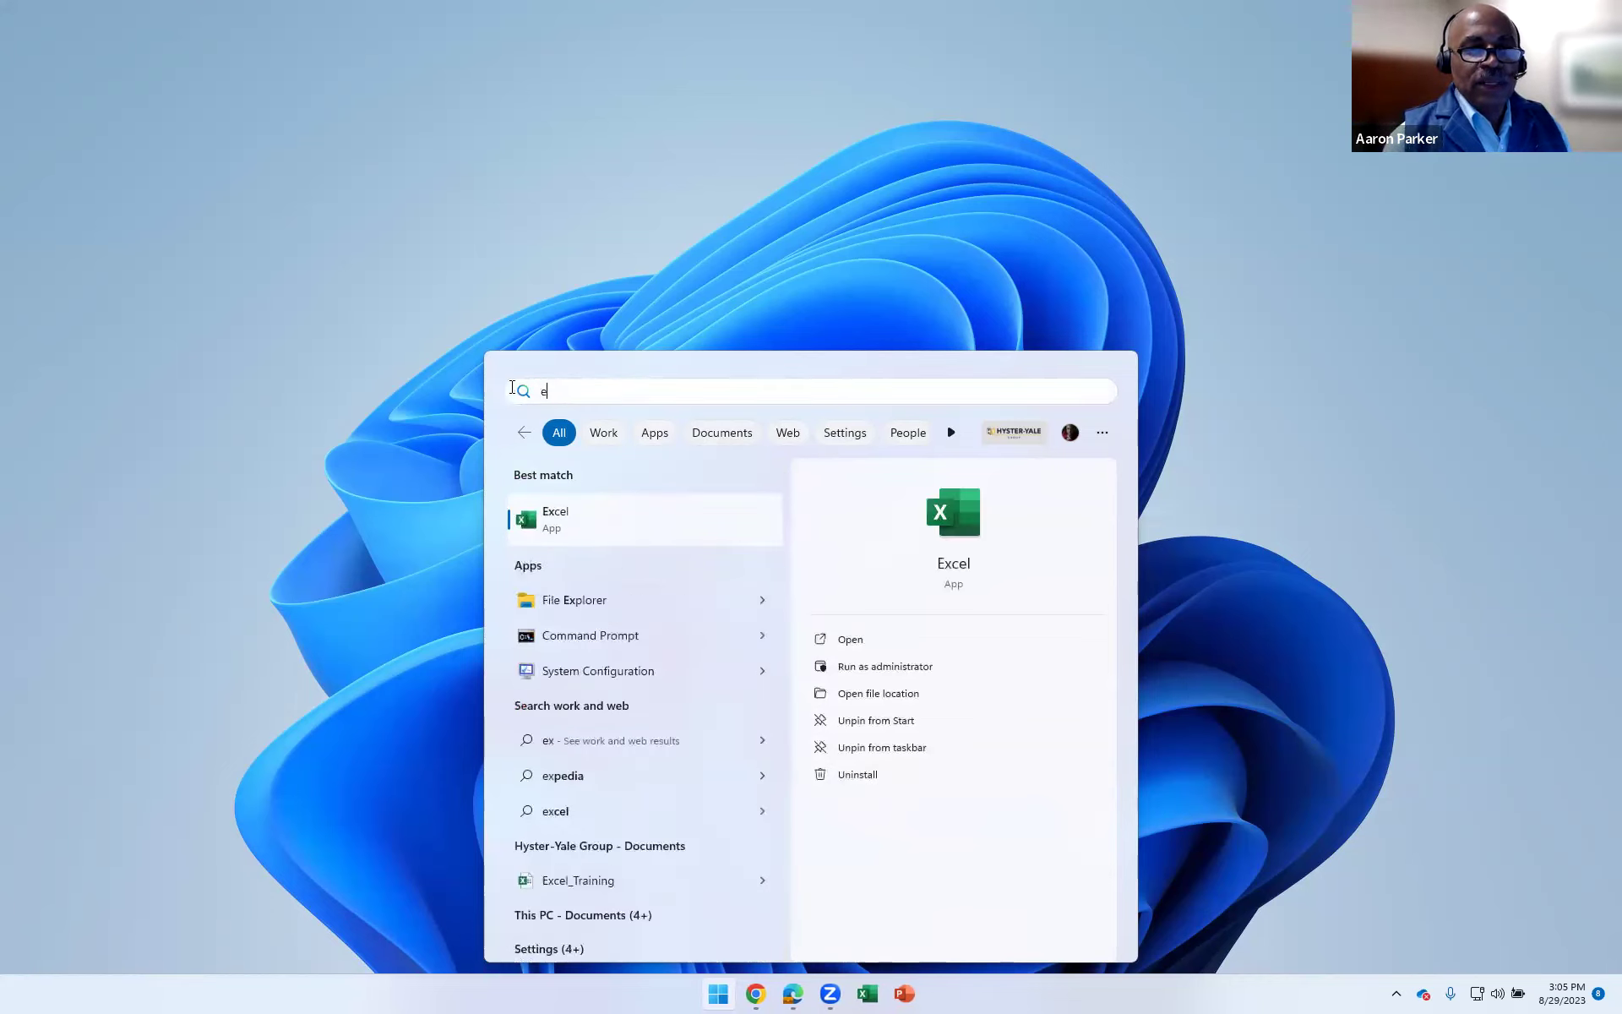
key("BackSpace")
type("wor")
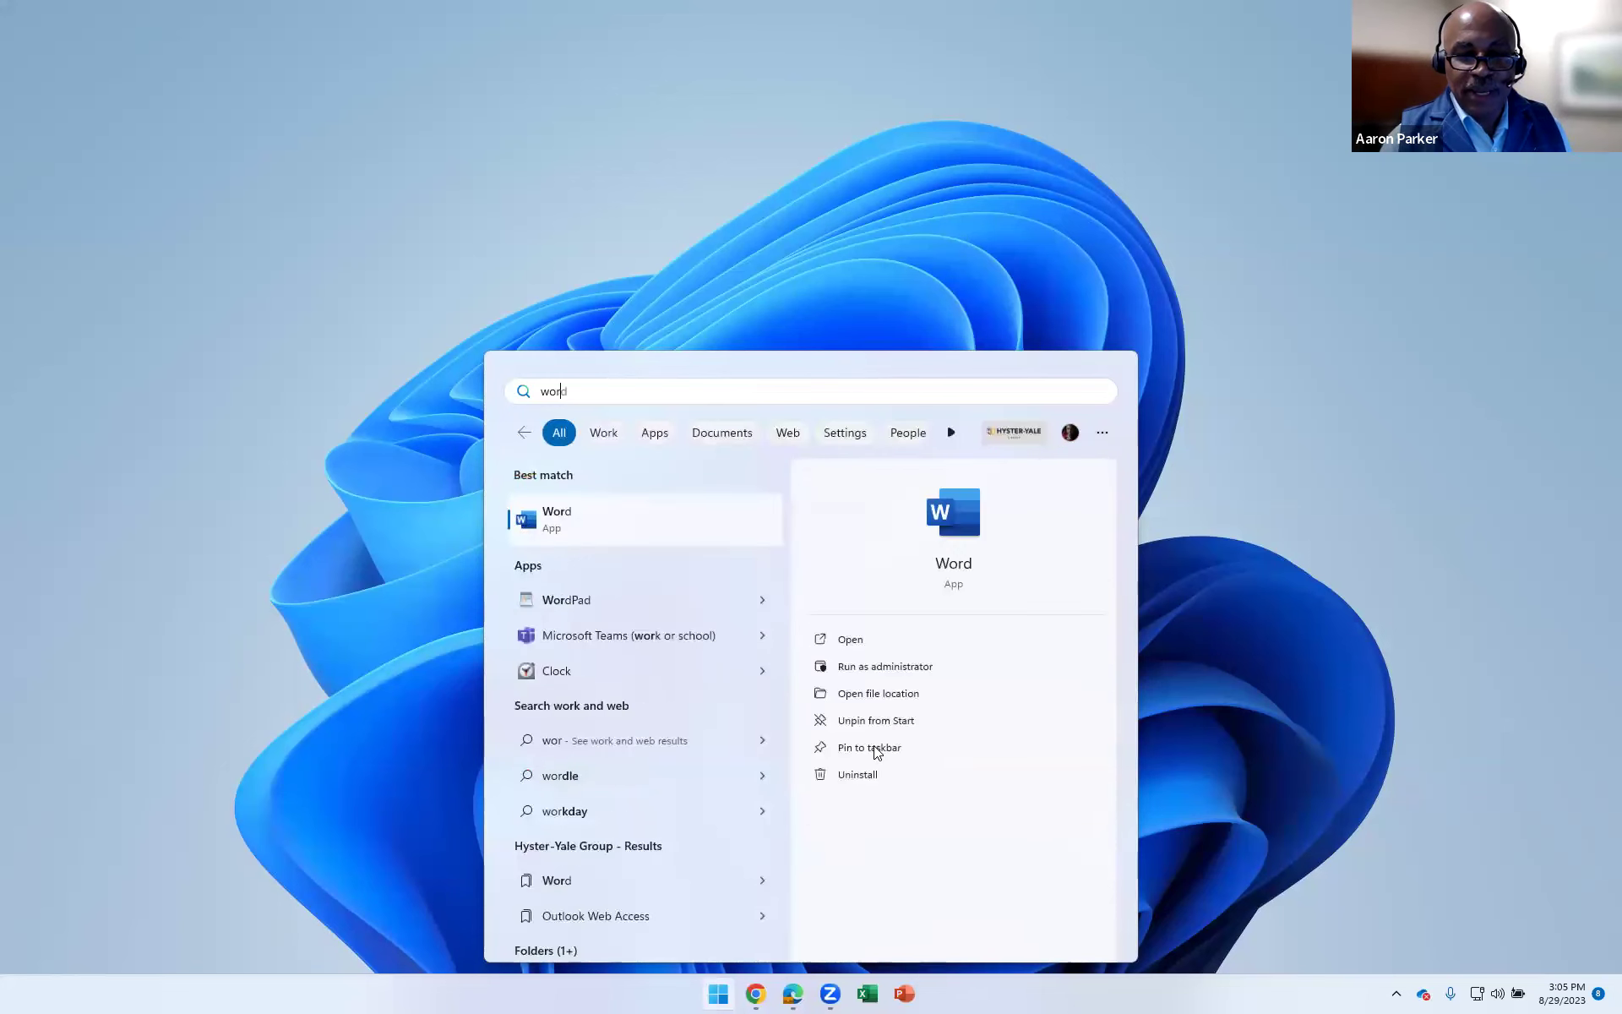
type("d")
left_click(876, 747)
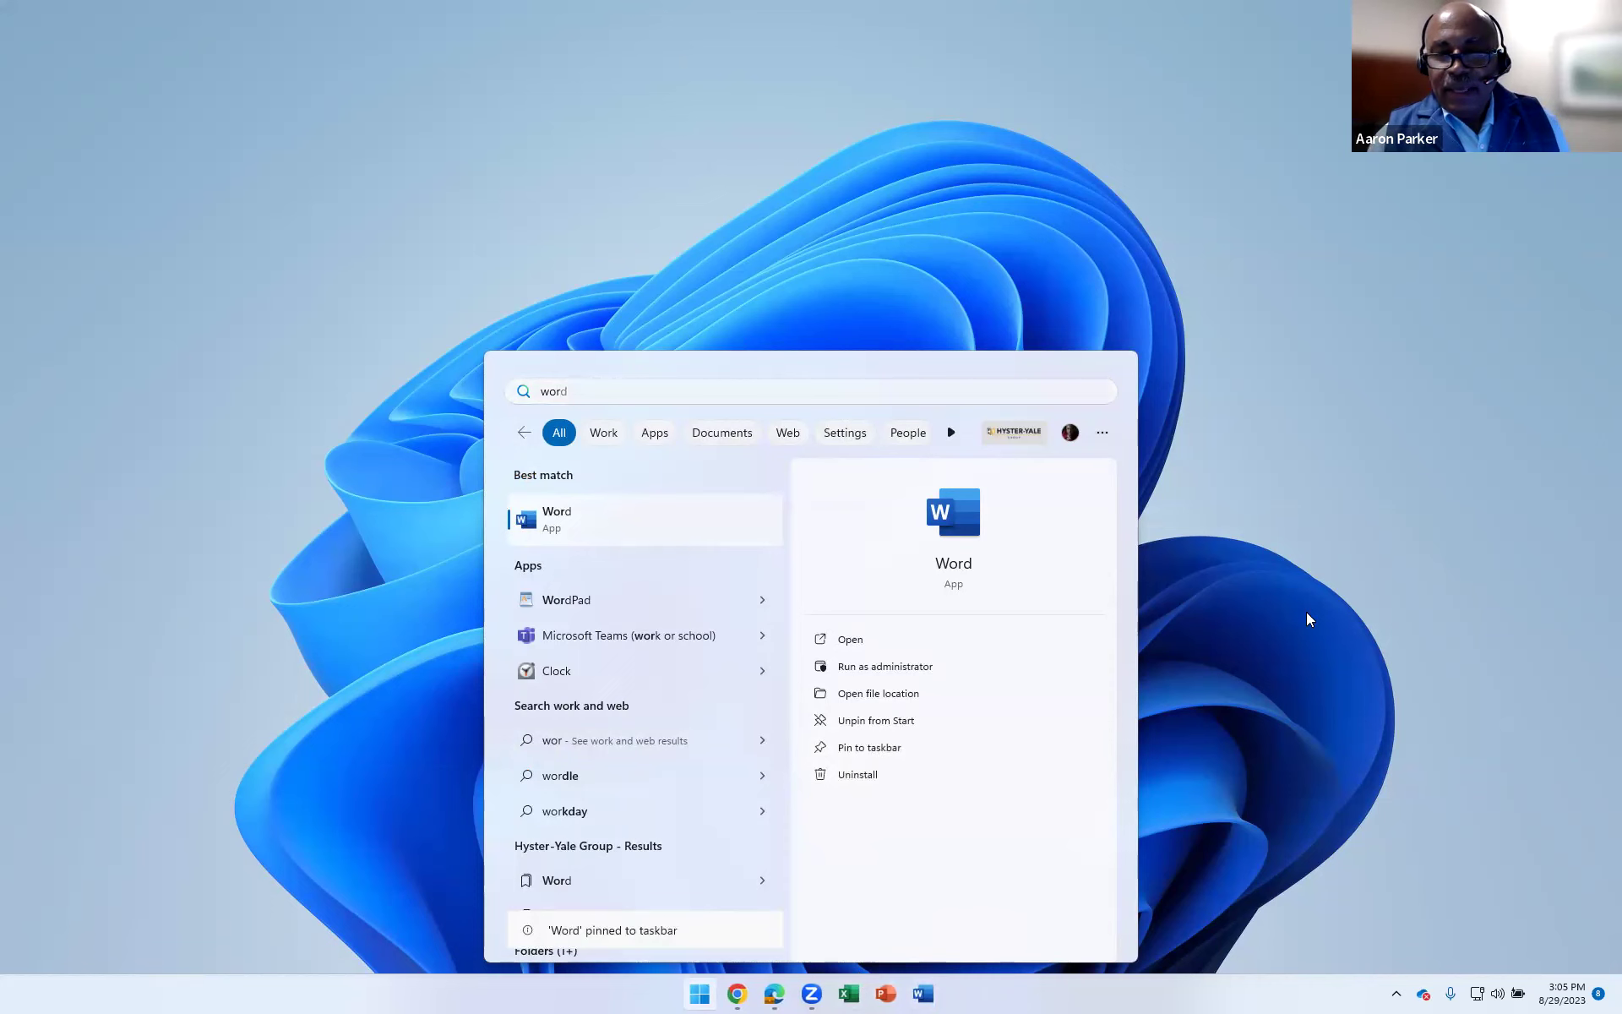
left_click(971, 994)
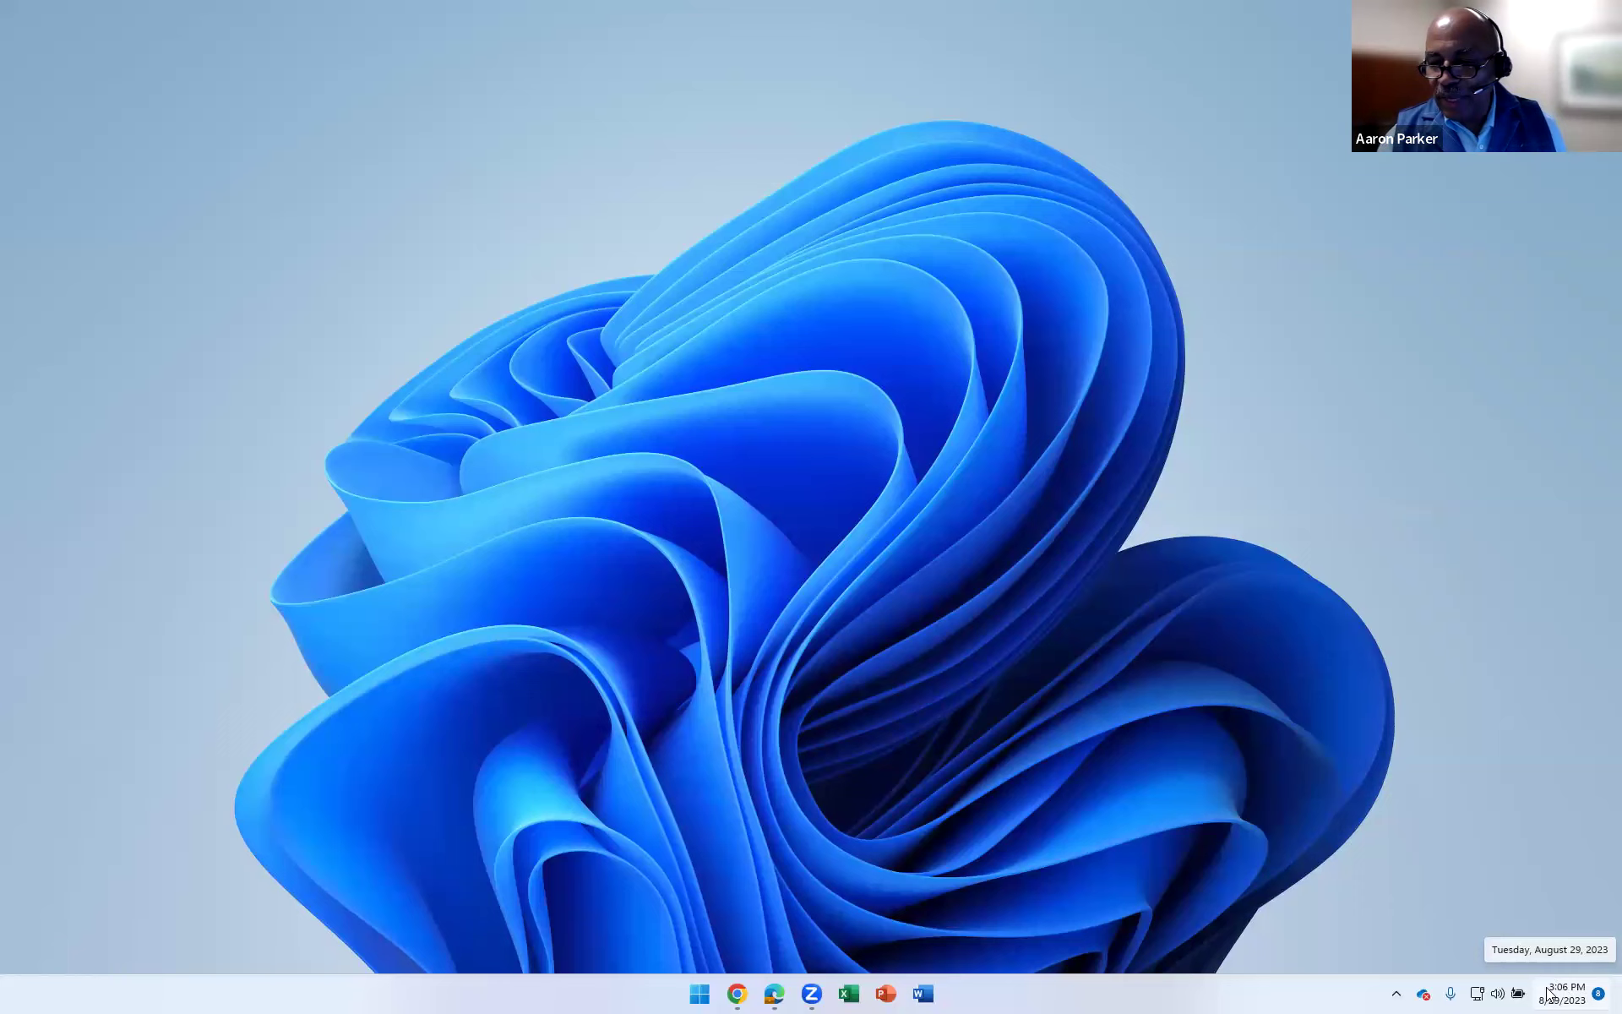
Open the notifications and calendar panel, look through it and close it.
left_click(1598, 995)
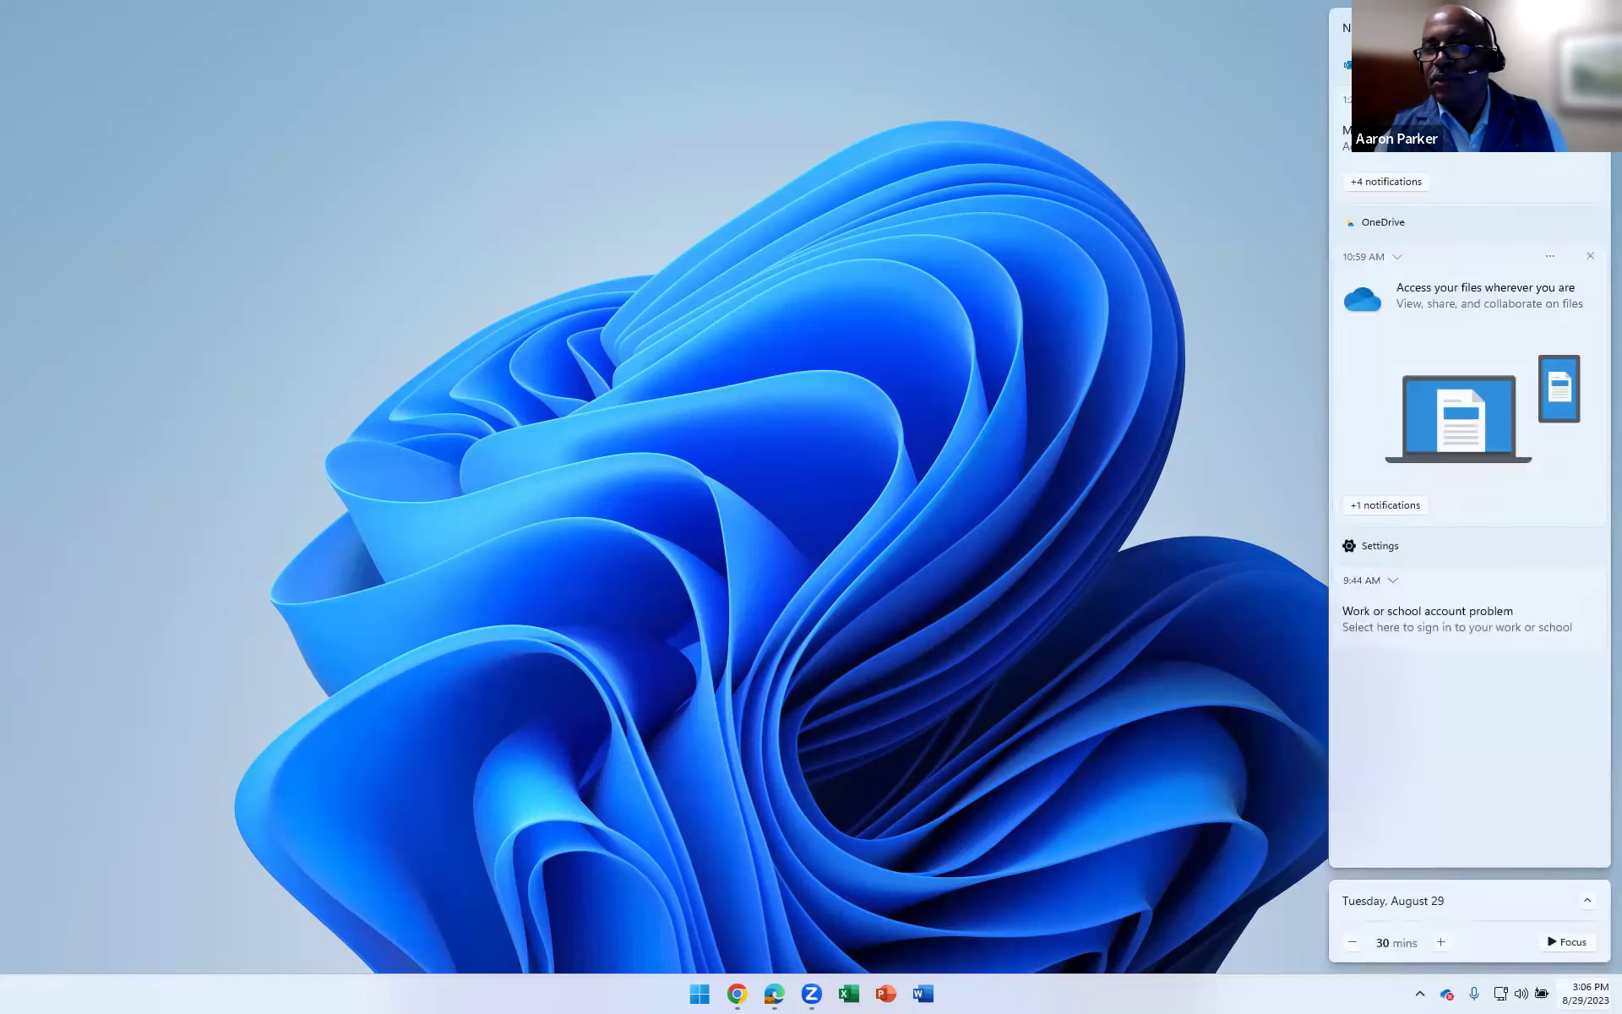
left_click(1598, 995)
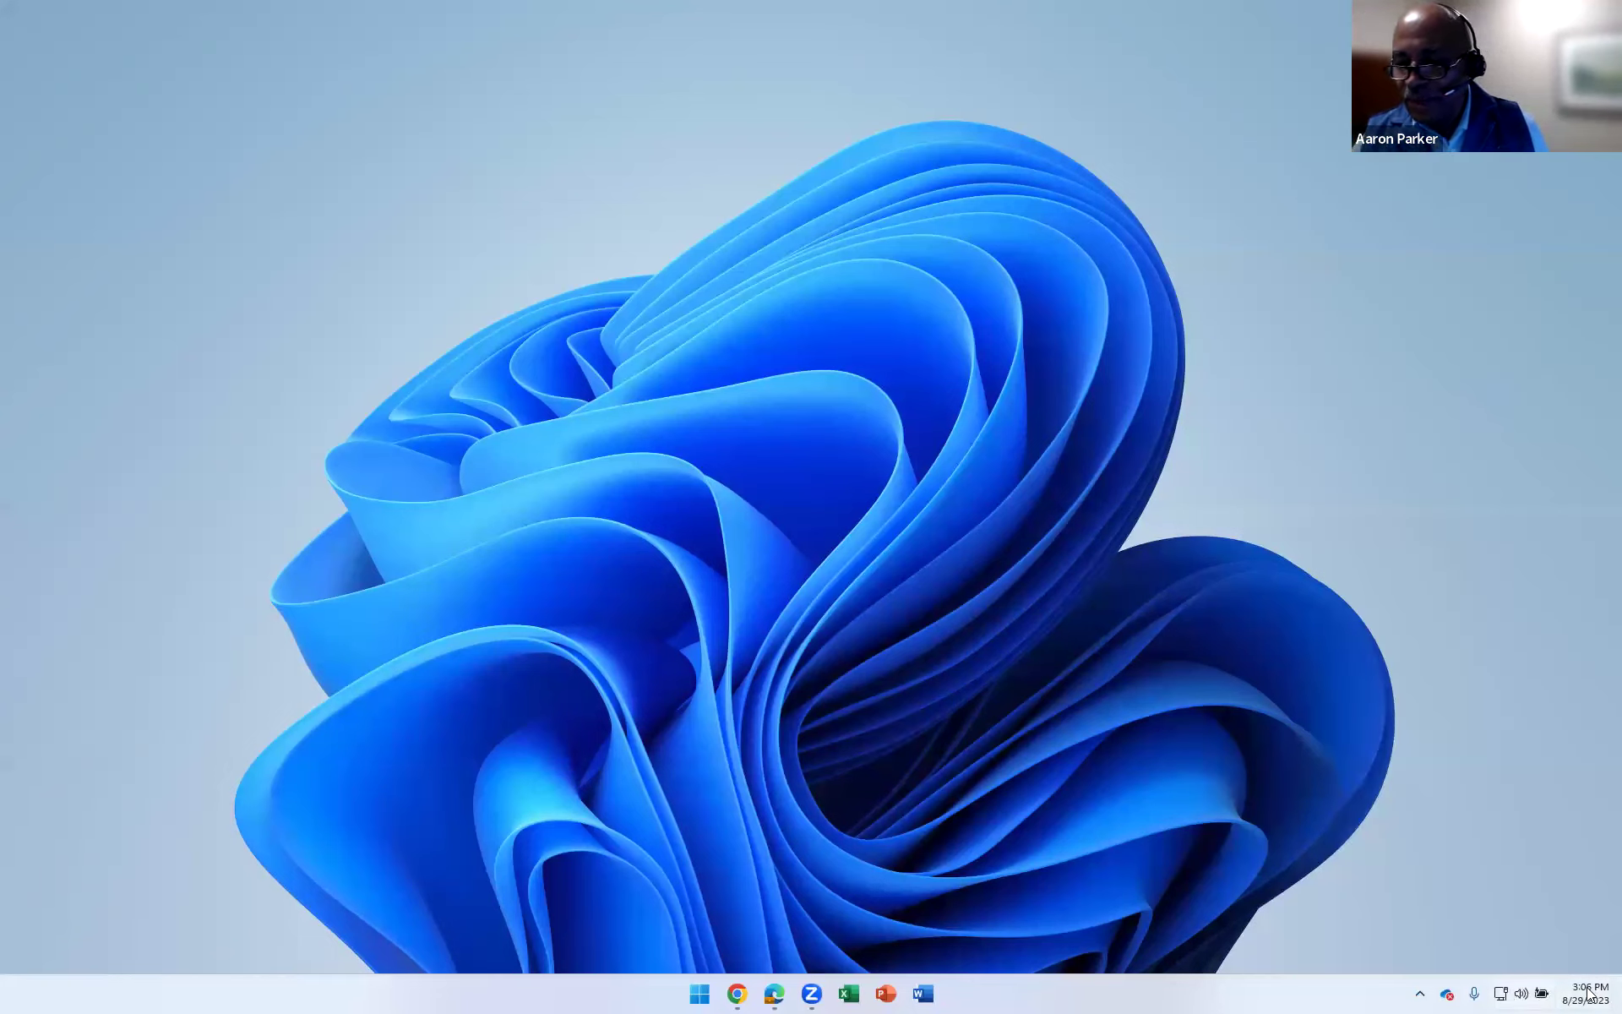
Open the quick settings, lower the screen brightness to 25 and raise it back to around its former level.
left_click(1521, 993)
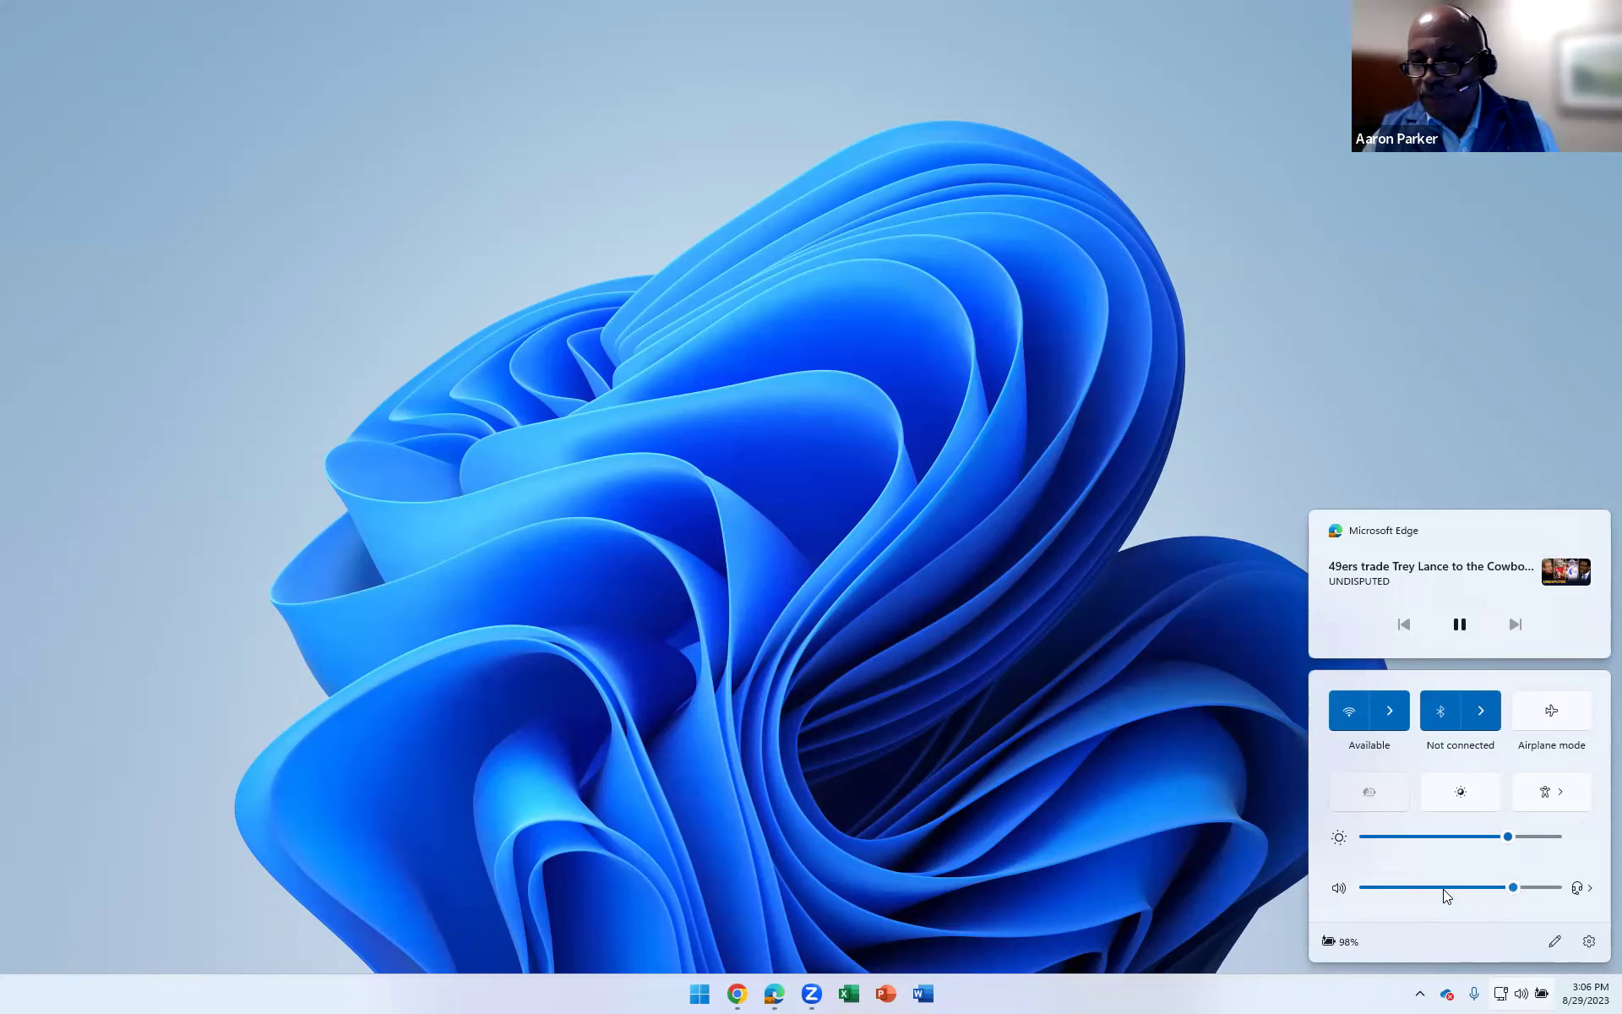
mouse_move(1438, 844)
left_mouse_down()
mouse_move(1535, 848)
mouse_move(1428, 848)
mouse_move(1493, 864)
mouse_move(1518, 852)
mouse_move(1379, 836)
mouse_move(1407, 841)
left_mouse_up()
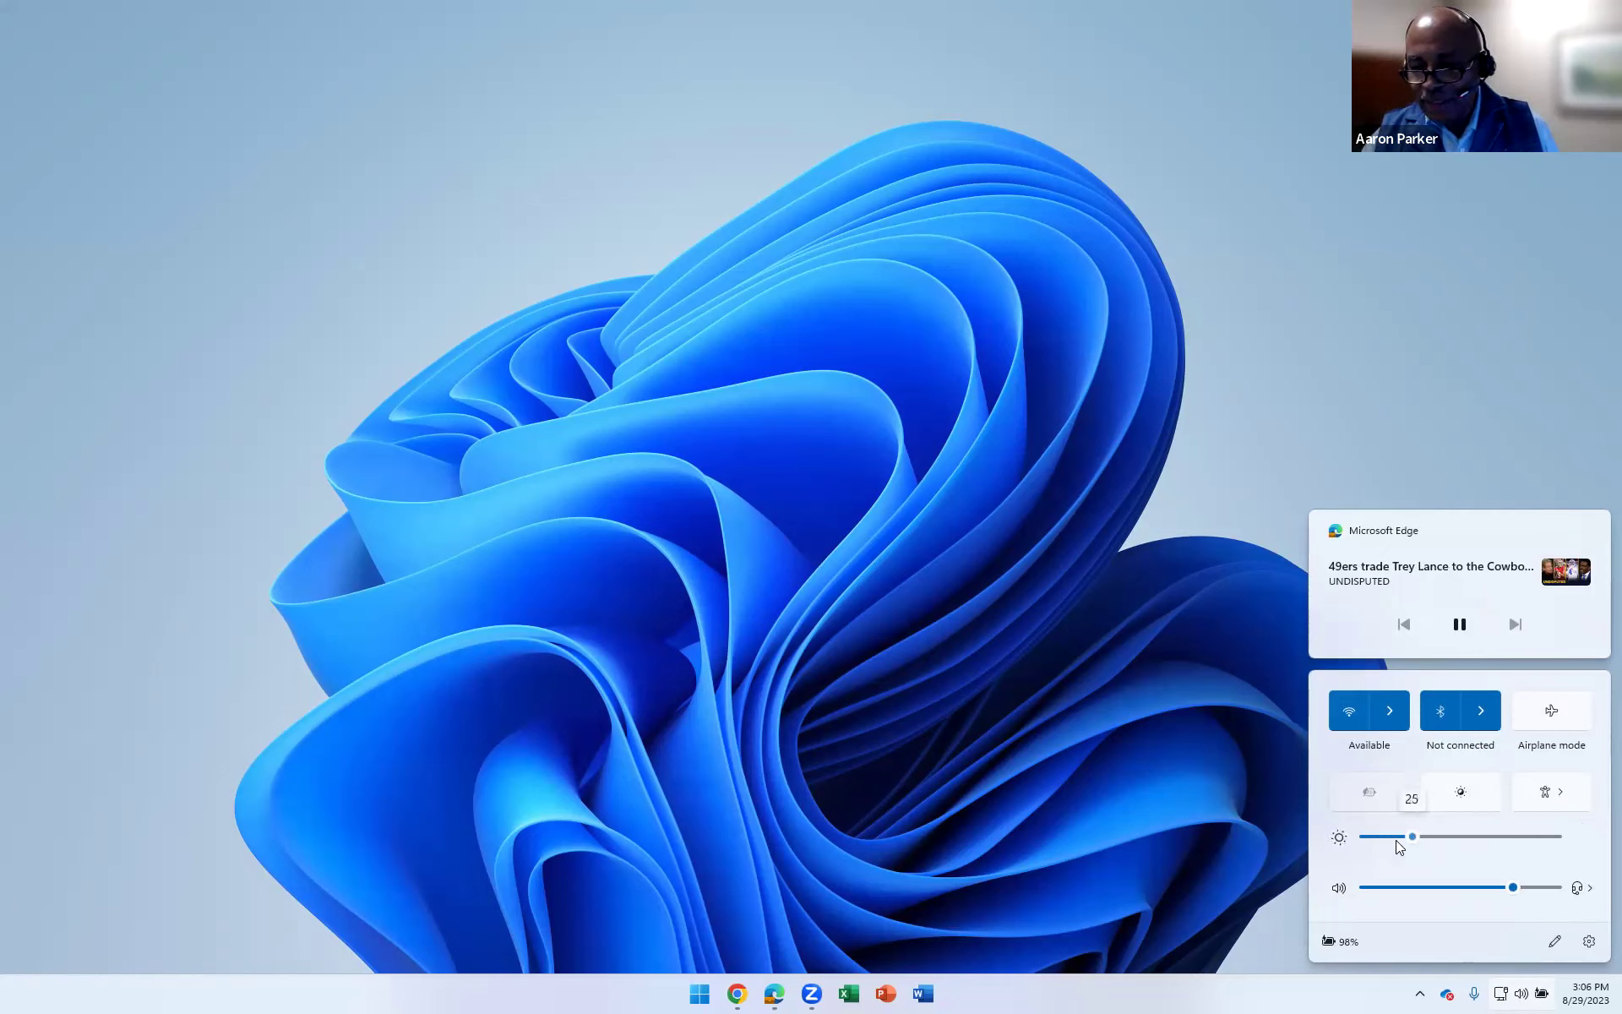
left_click(1509, 851)
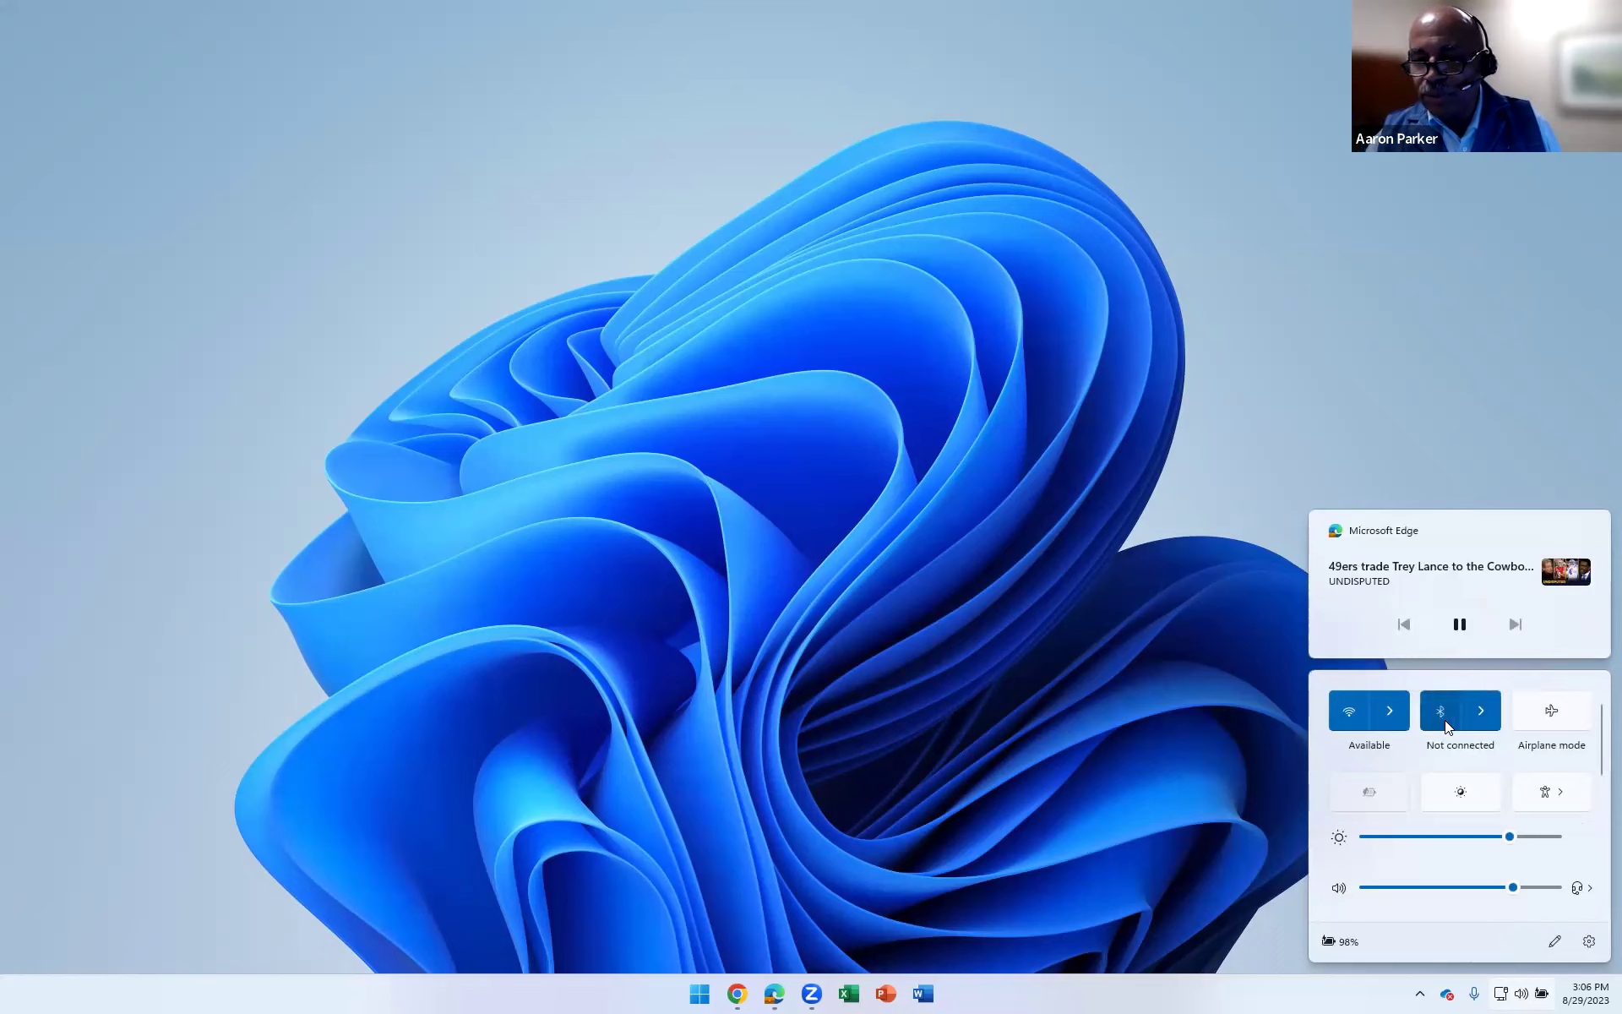
View the available Bluetooth devices and the Wi-Fi networks from the quick settings, and close the quick settings.
left_click(1475, 711)
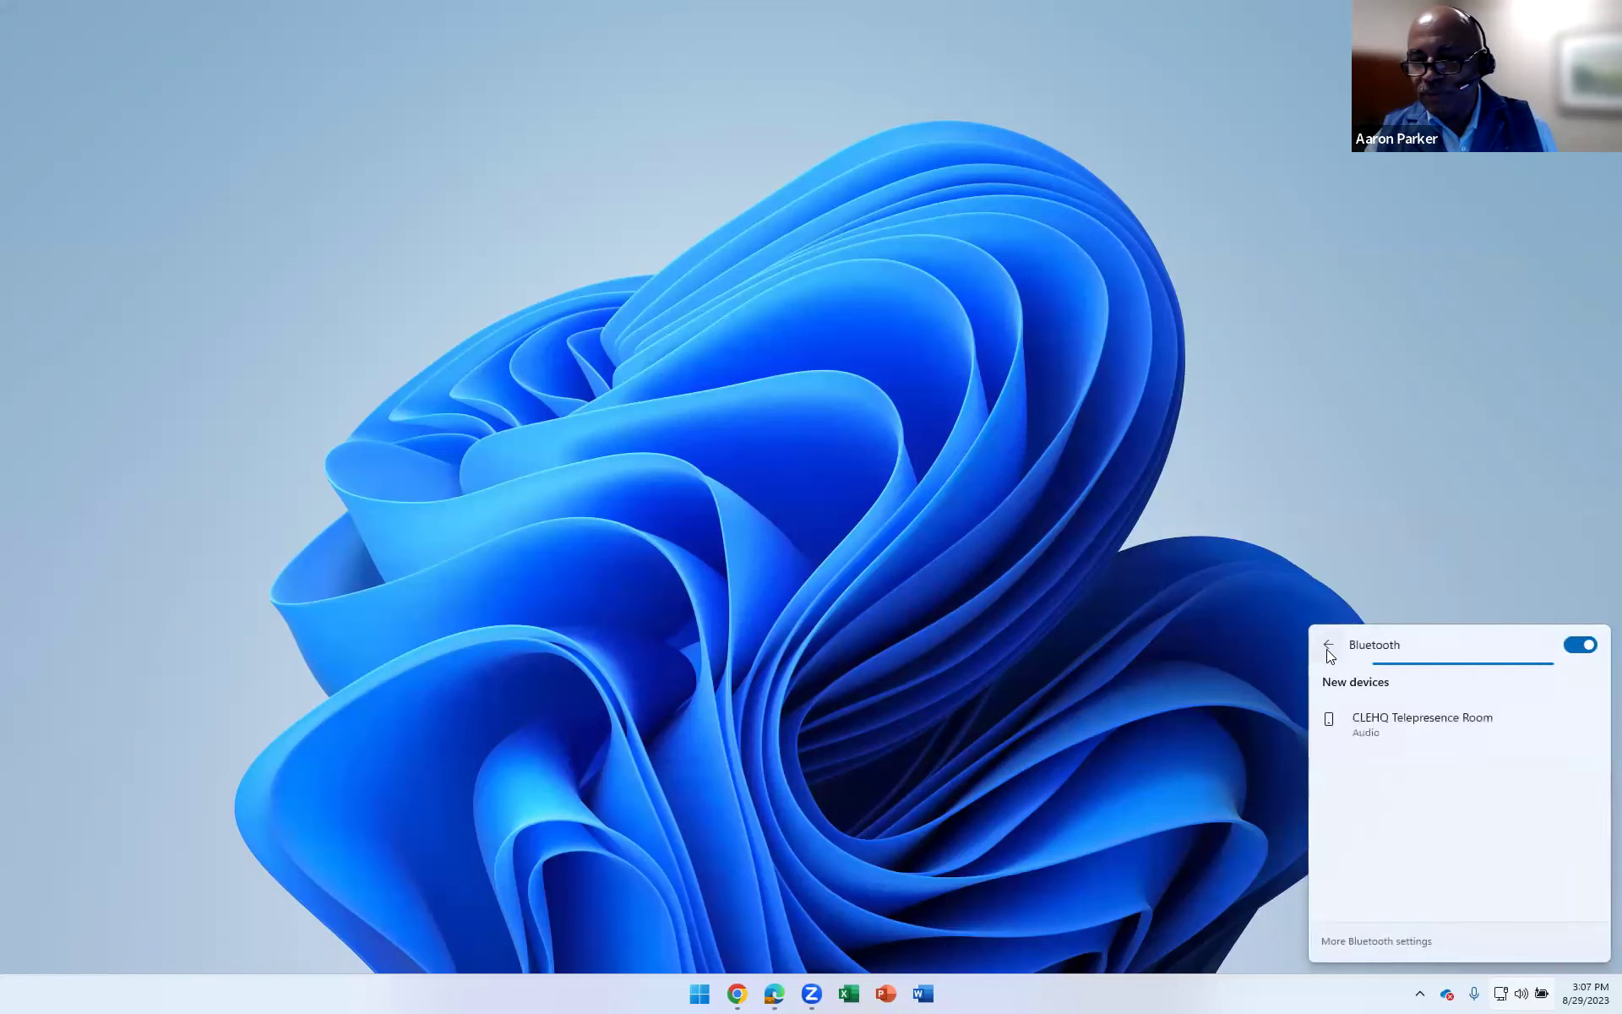
left_click(1328, 647)
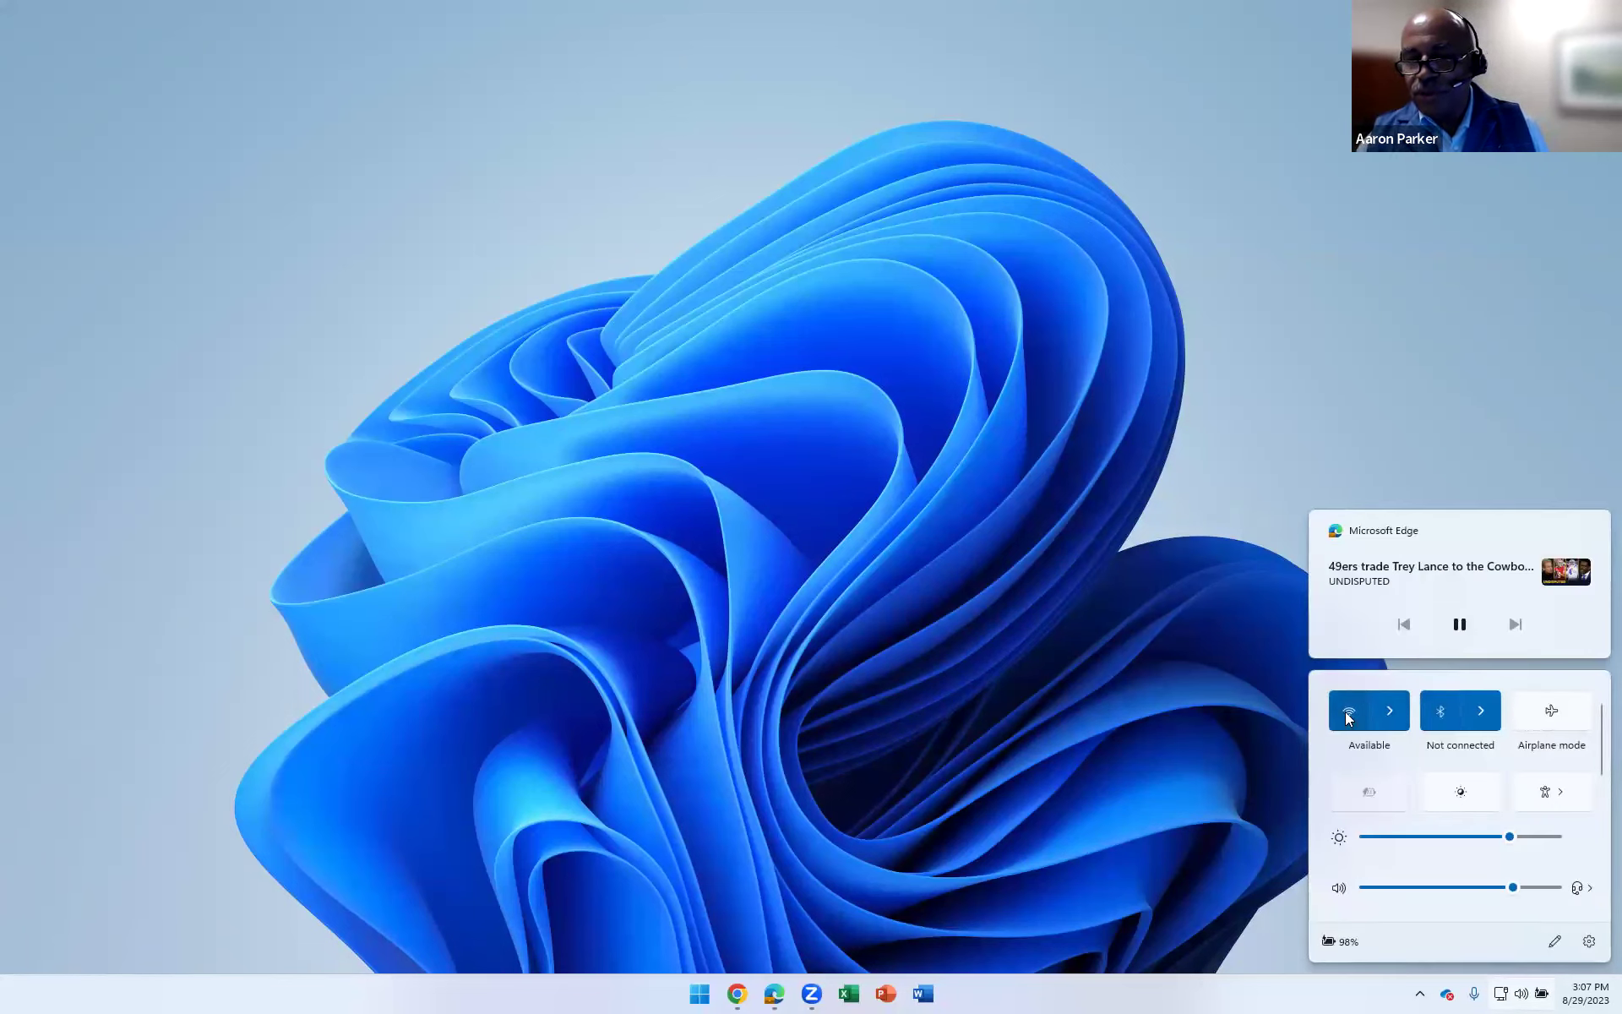
left_click(1392, 706)
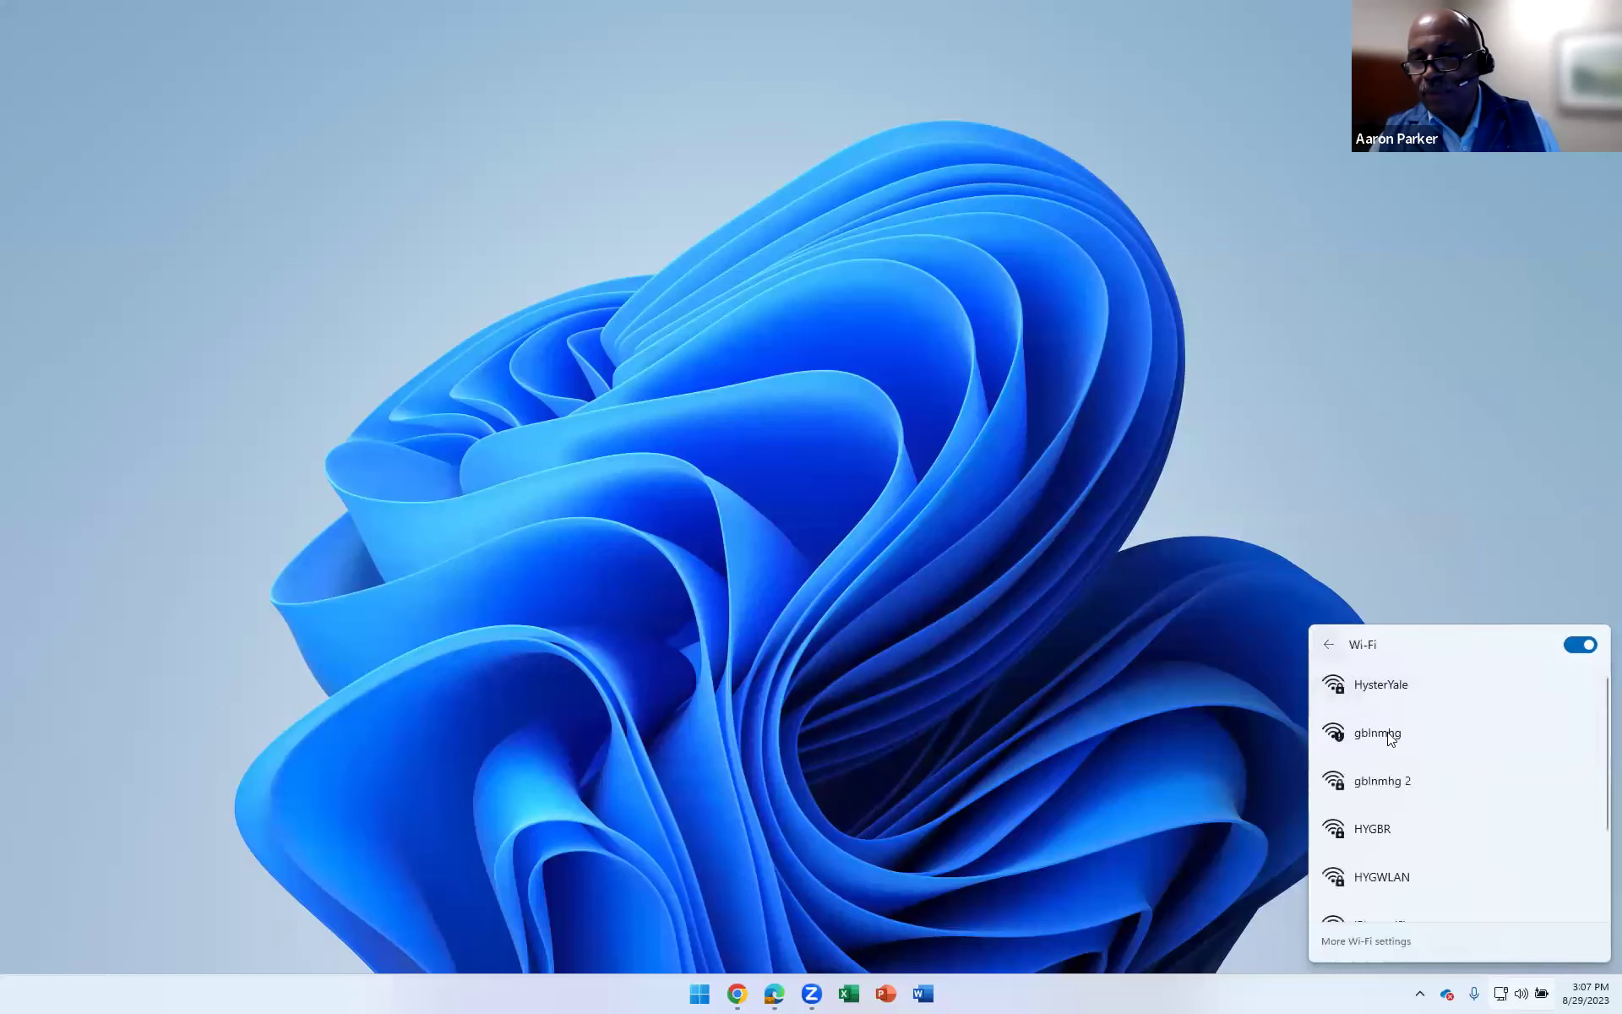
left_click(1329, 644)
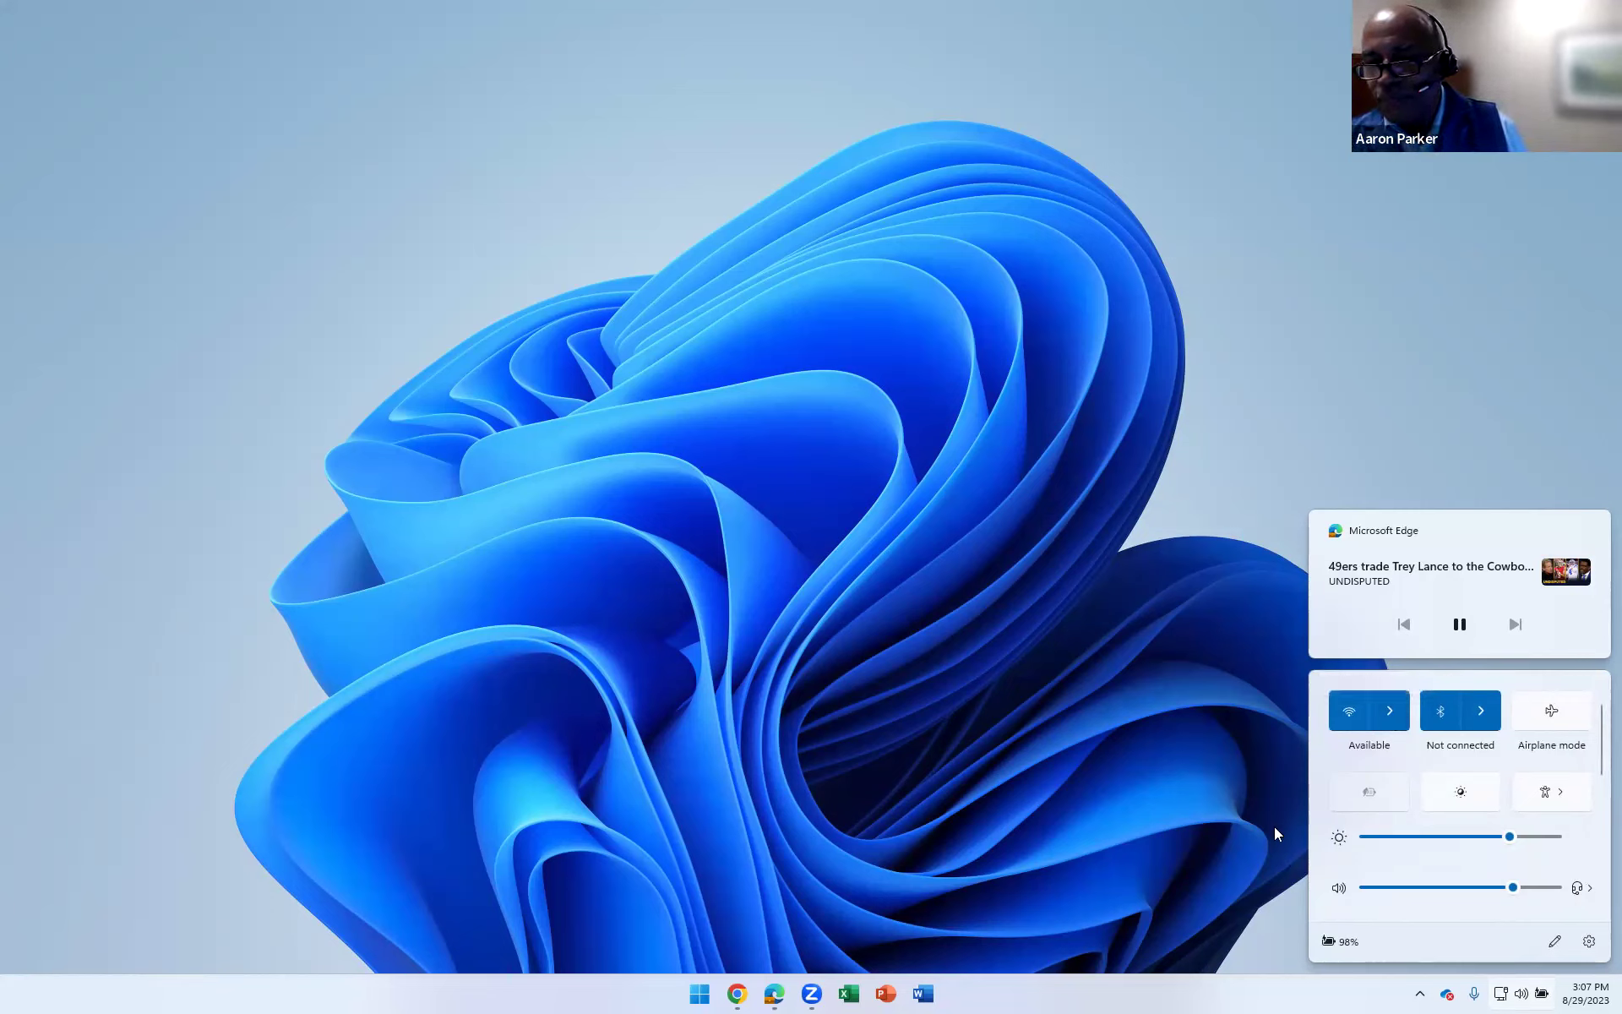
left_click(1501, 995)
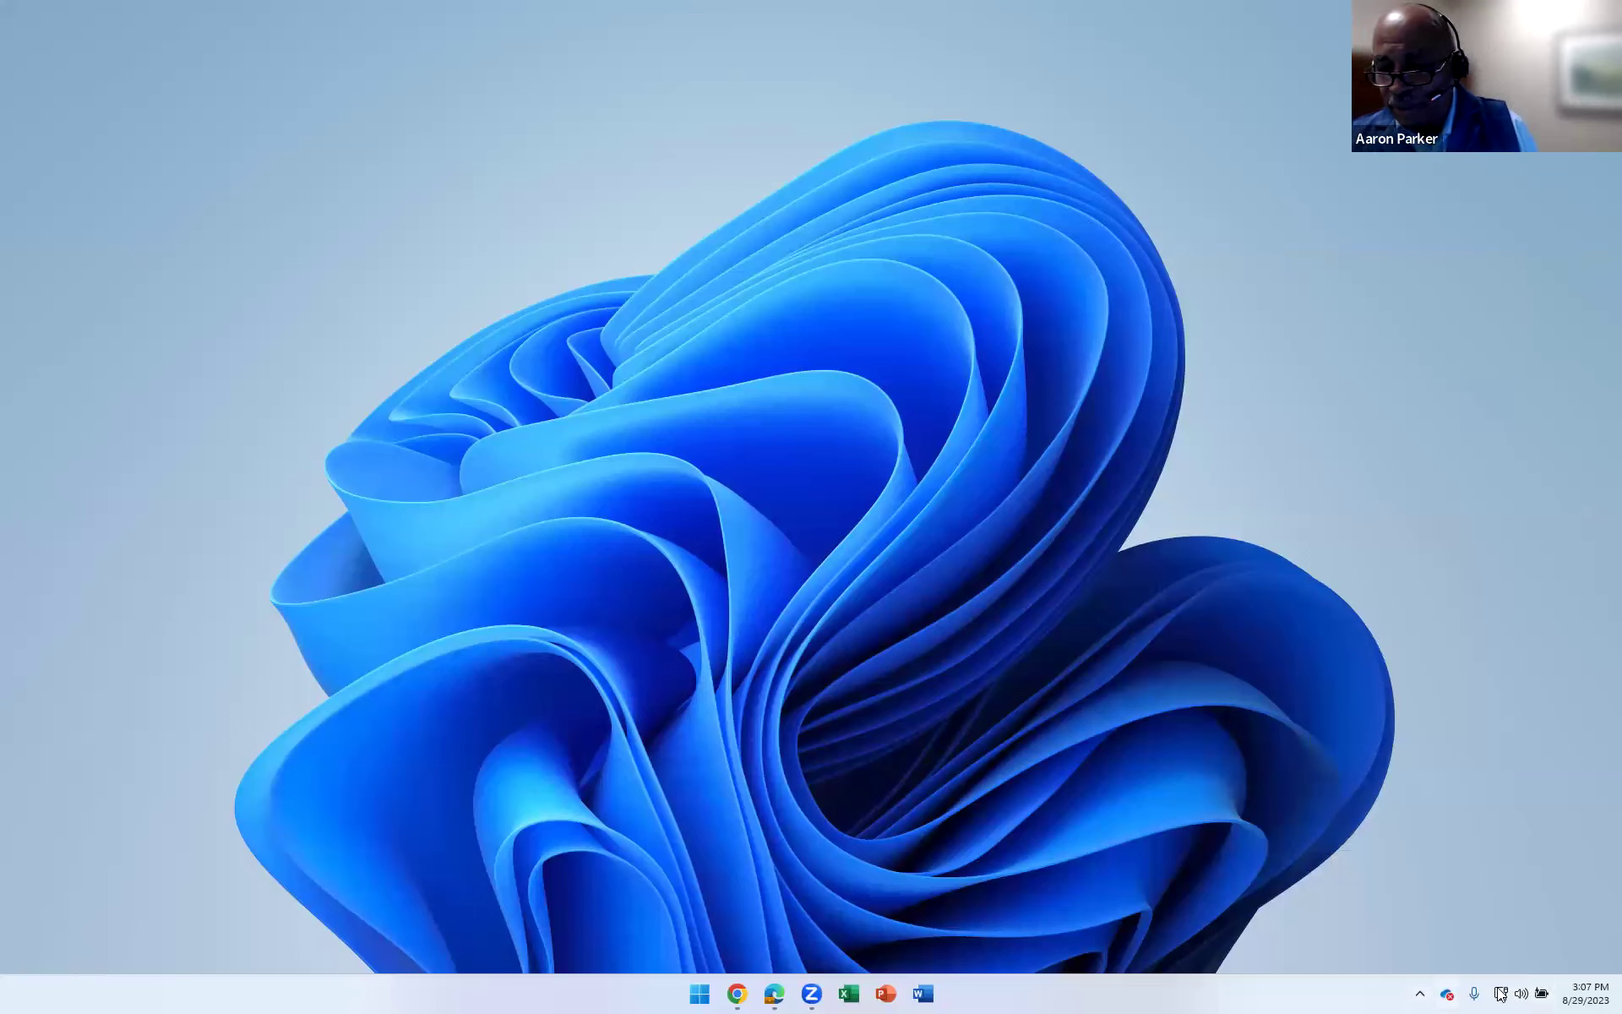
Open the microphone privacy settings and look through the list of apps allowed to access the microphone.
left_click(1501, 995)
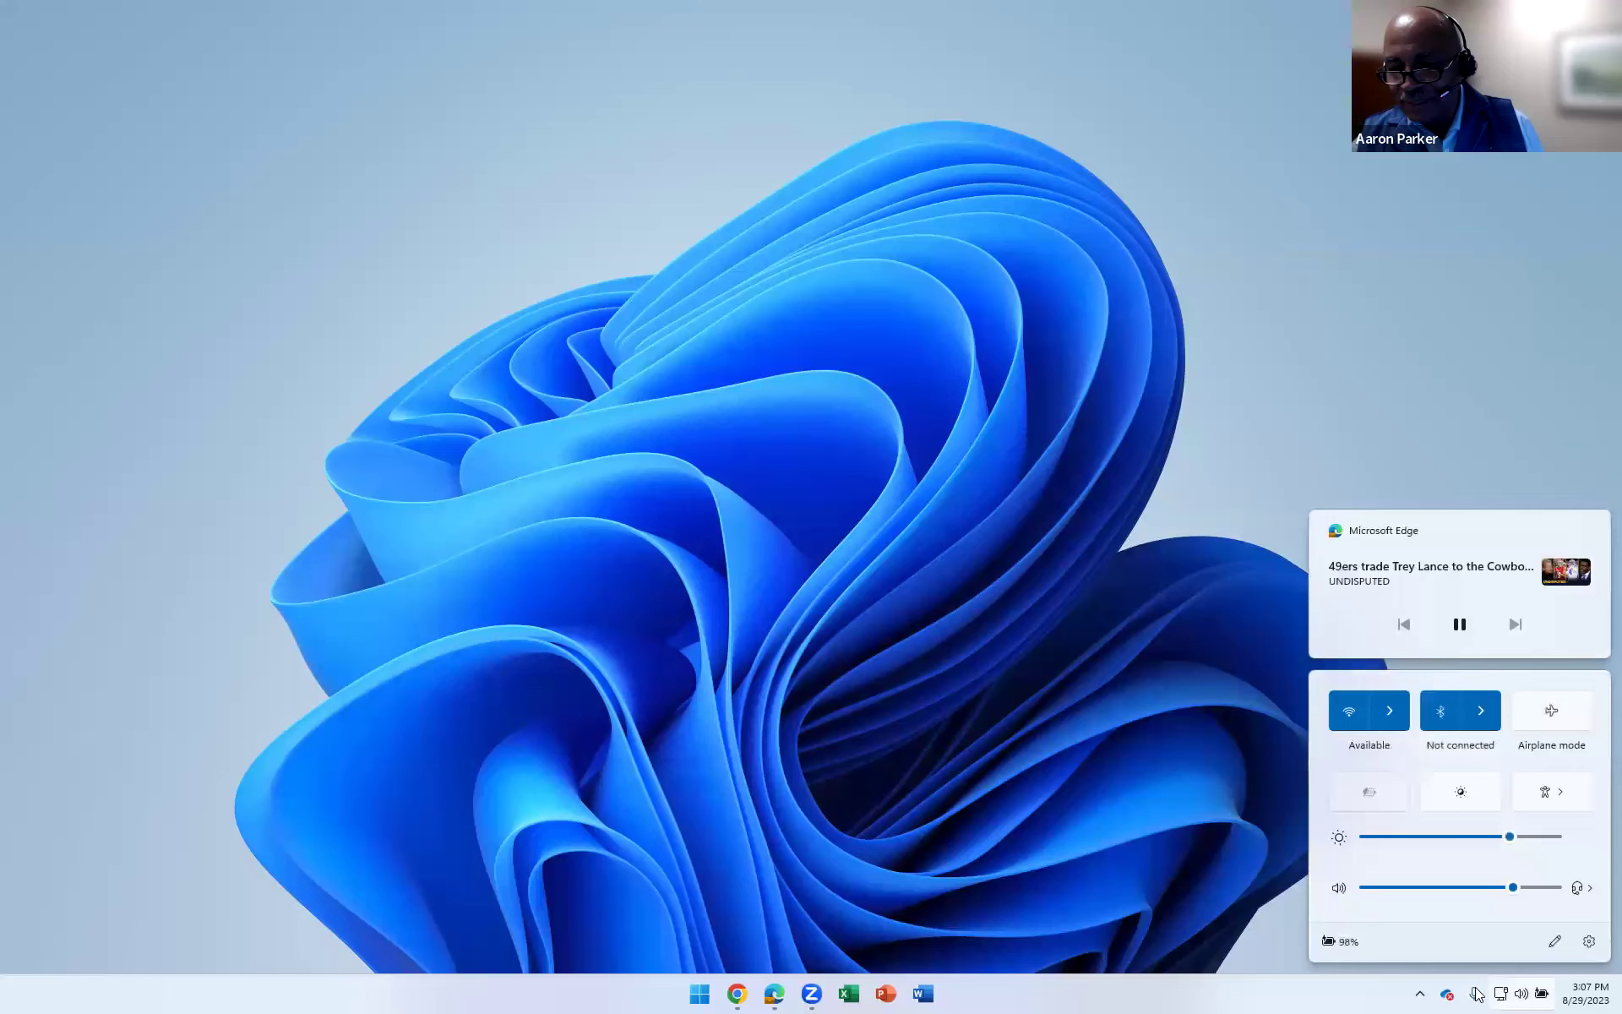
left_click(1589, 940)
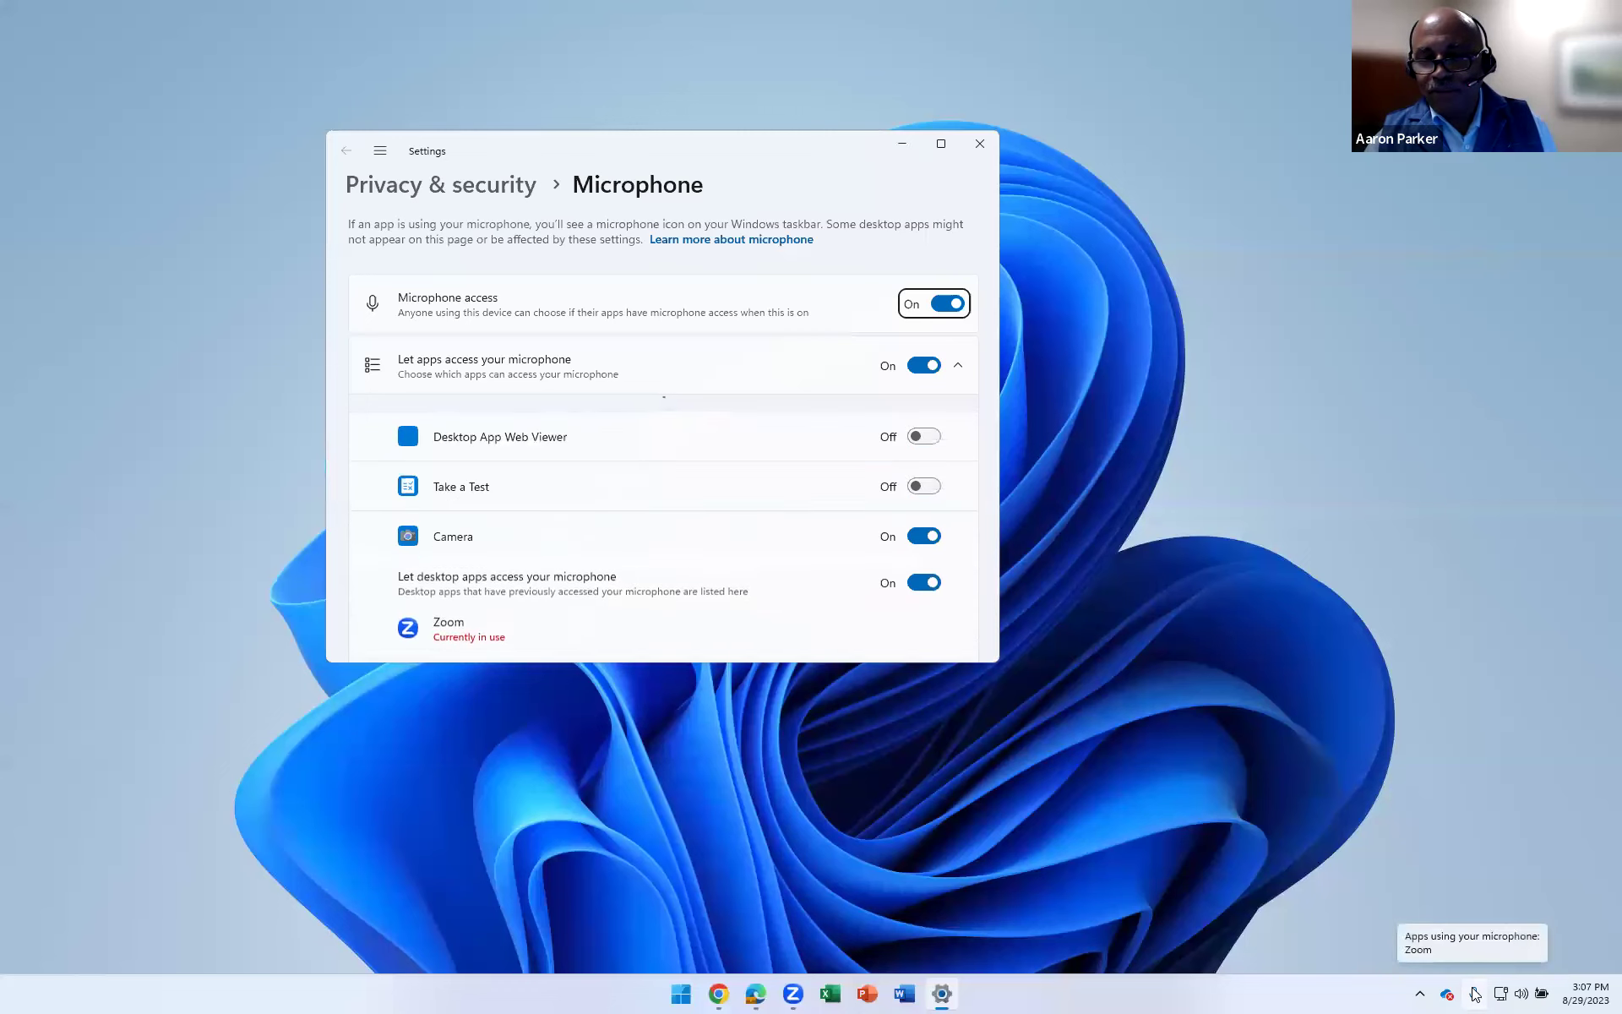
left_click(644, 321)
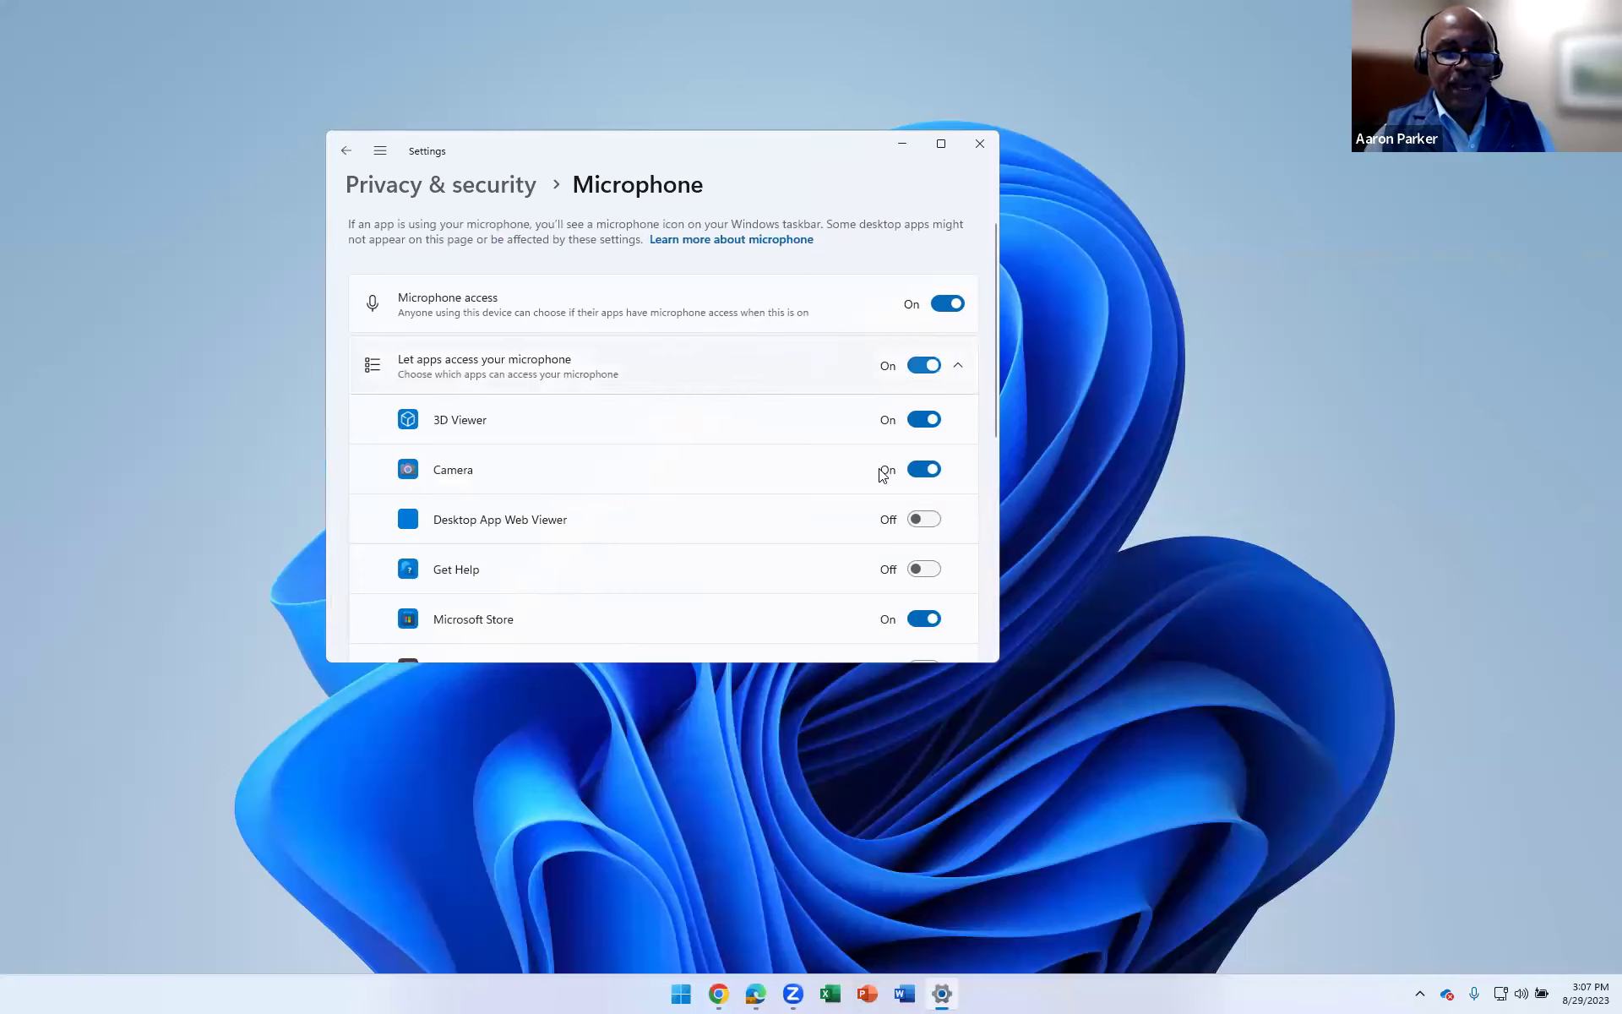
scroll(875, 480, "down", 1)
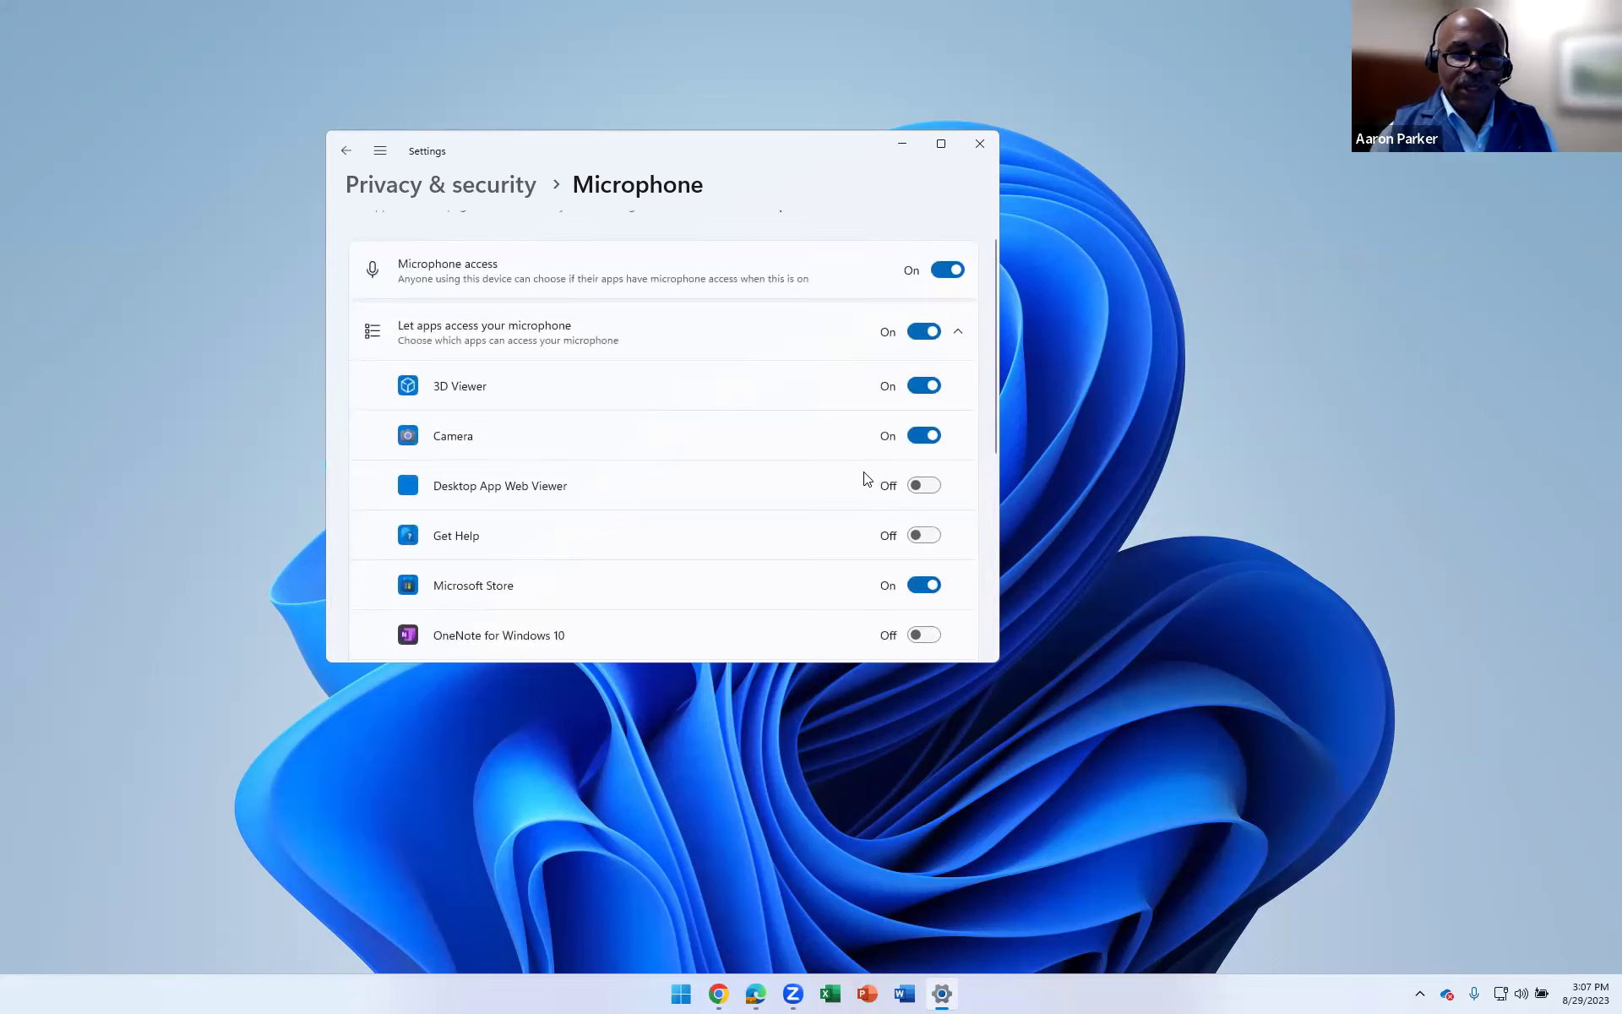
scroll(845, 496, "up", 1)
scroll(840, 503, "down", 1)
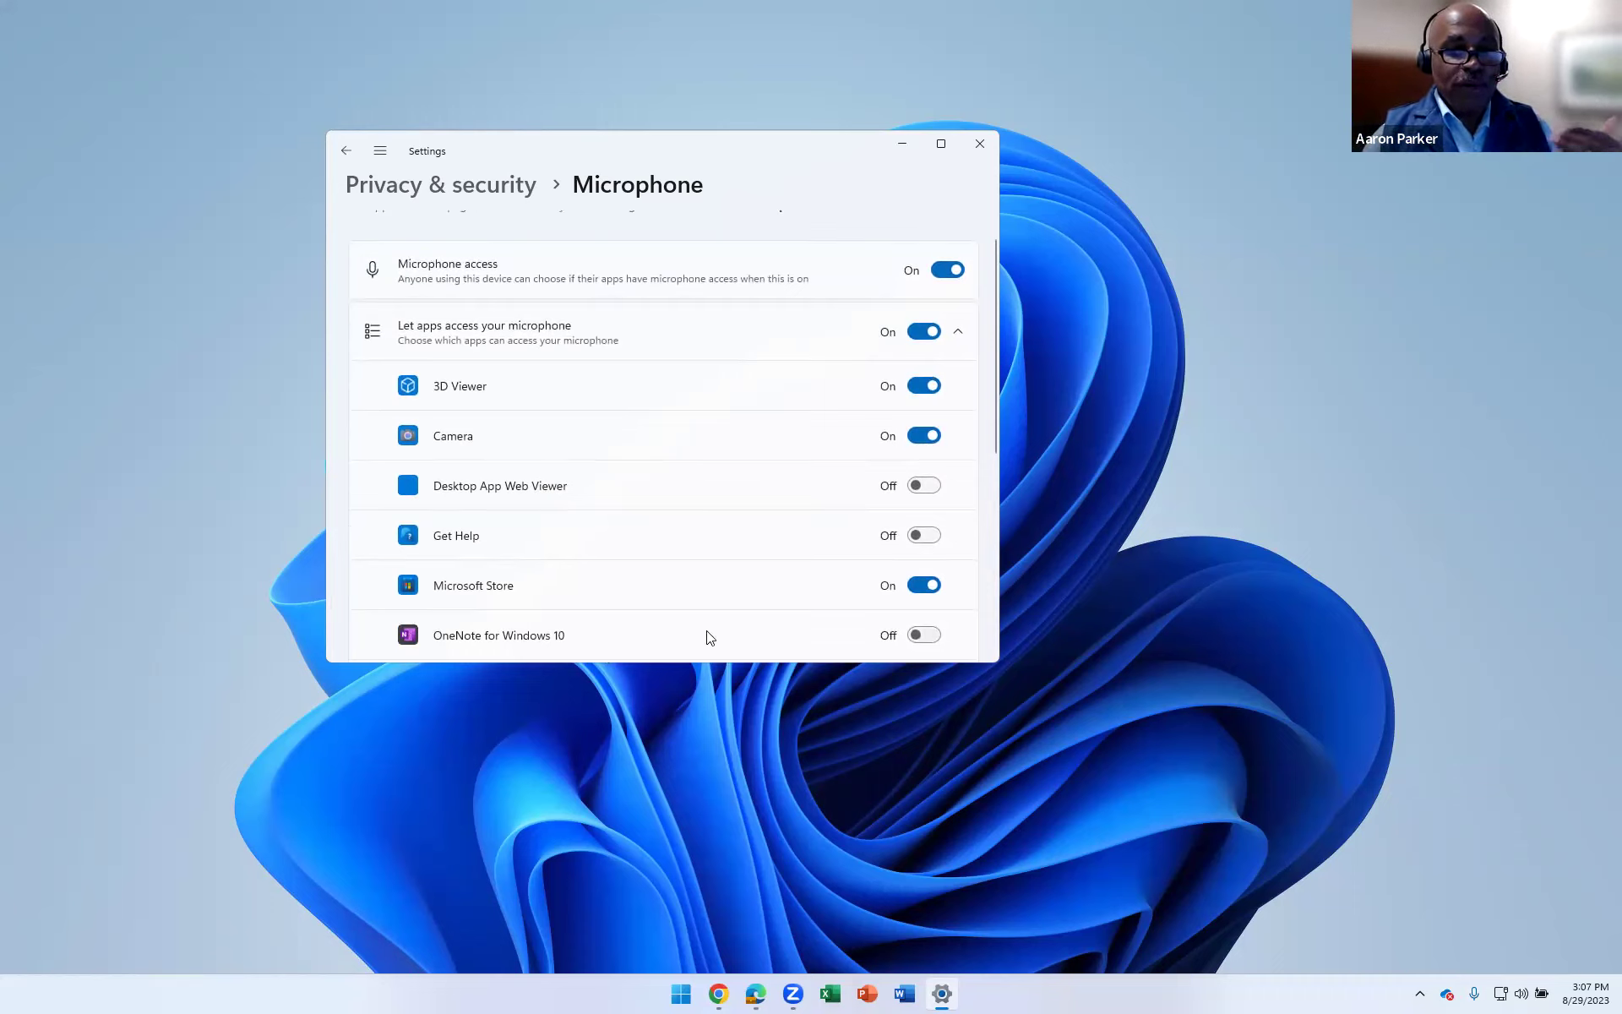
scroll(711, 636, "down", 1)
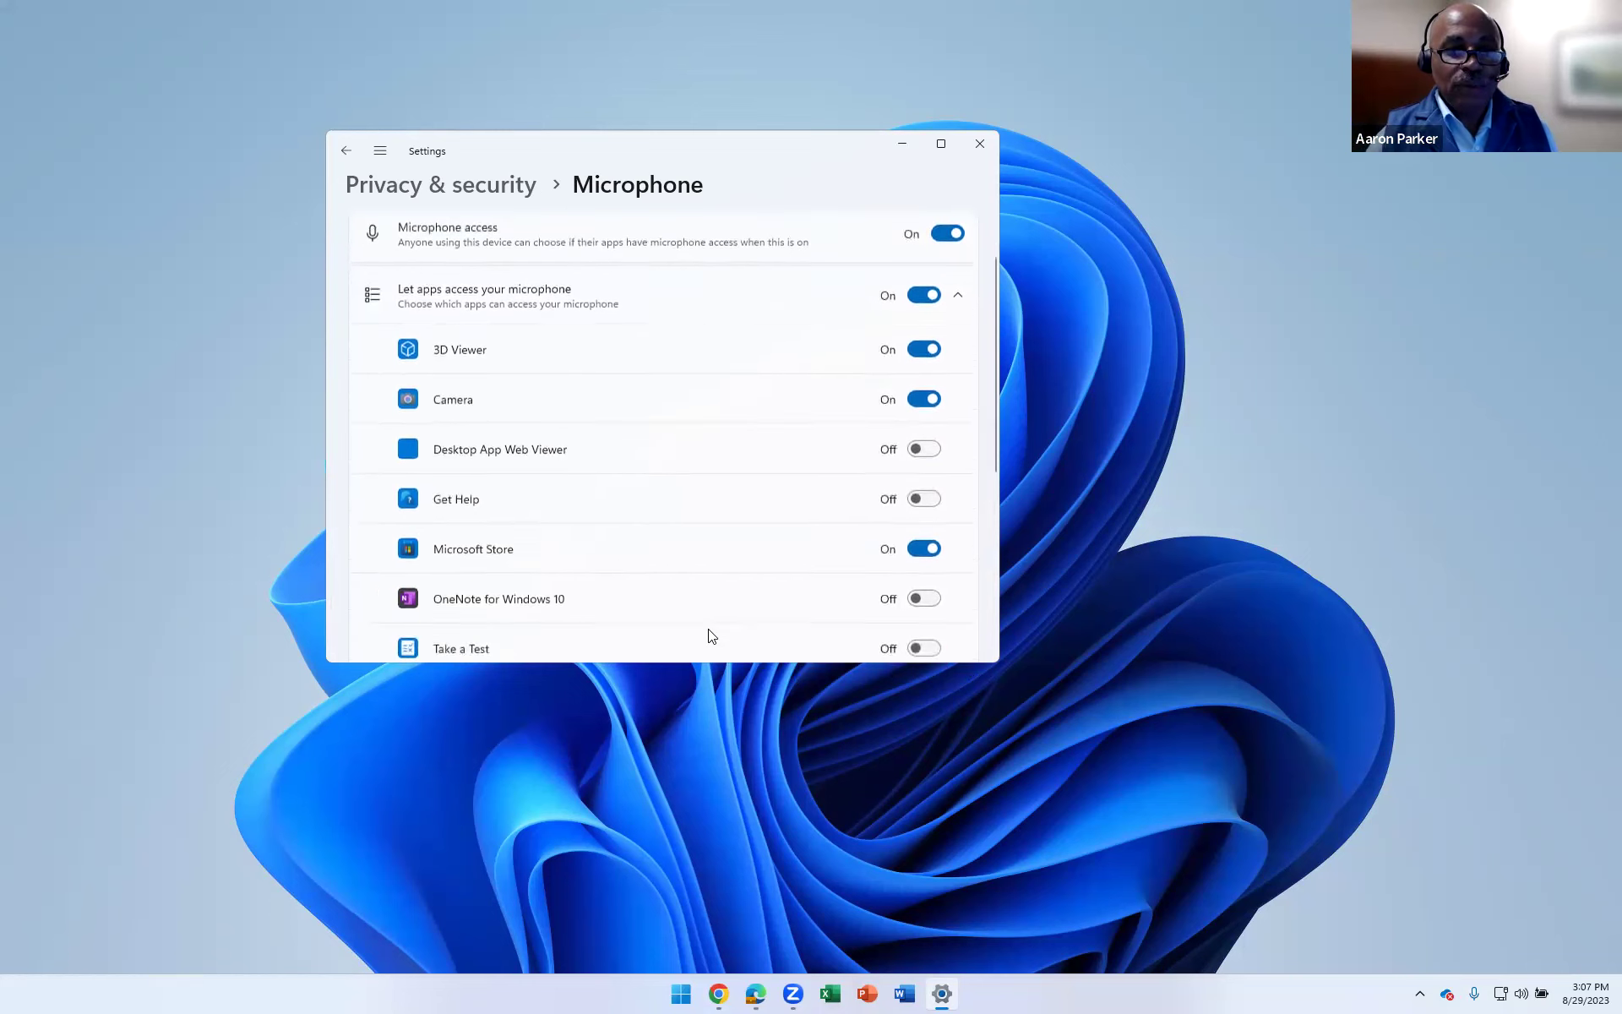
scroll(849, 480, "up", 2)
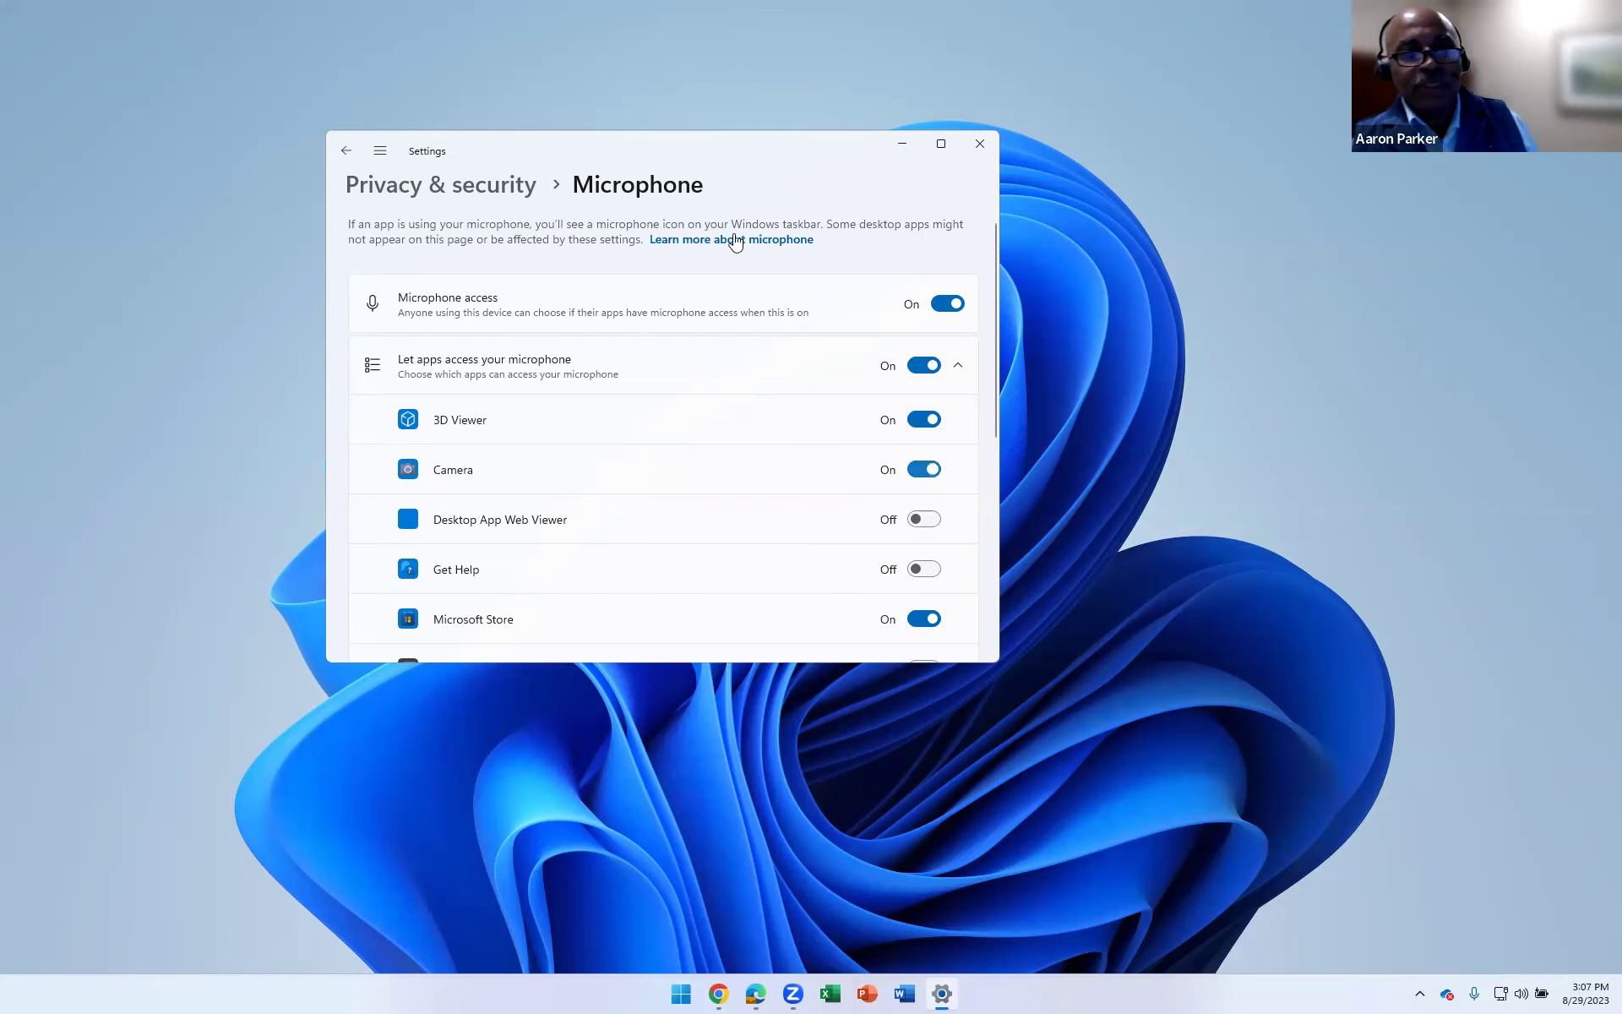
Show the hidden system tray icons, look over them and close the overflow.
left_click(1419, 995)
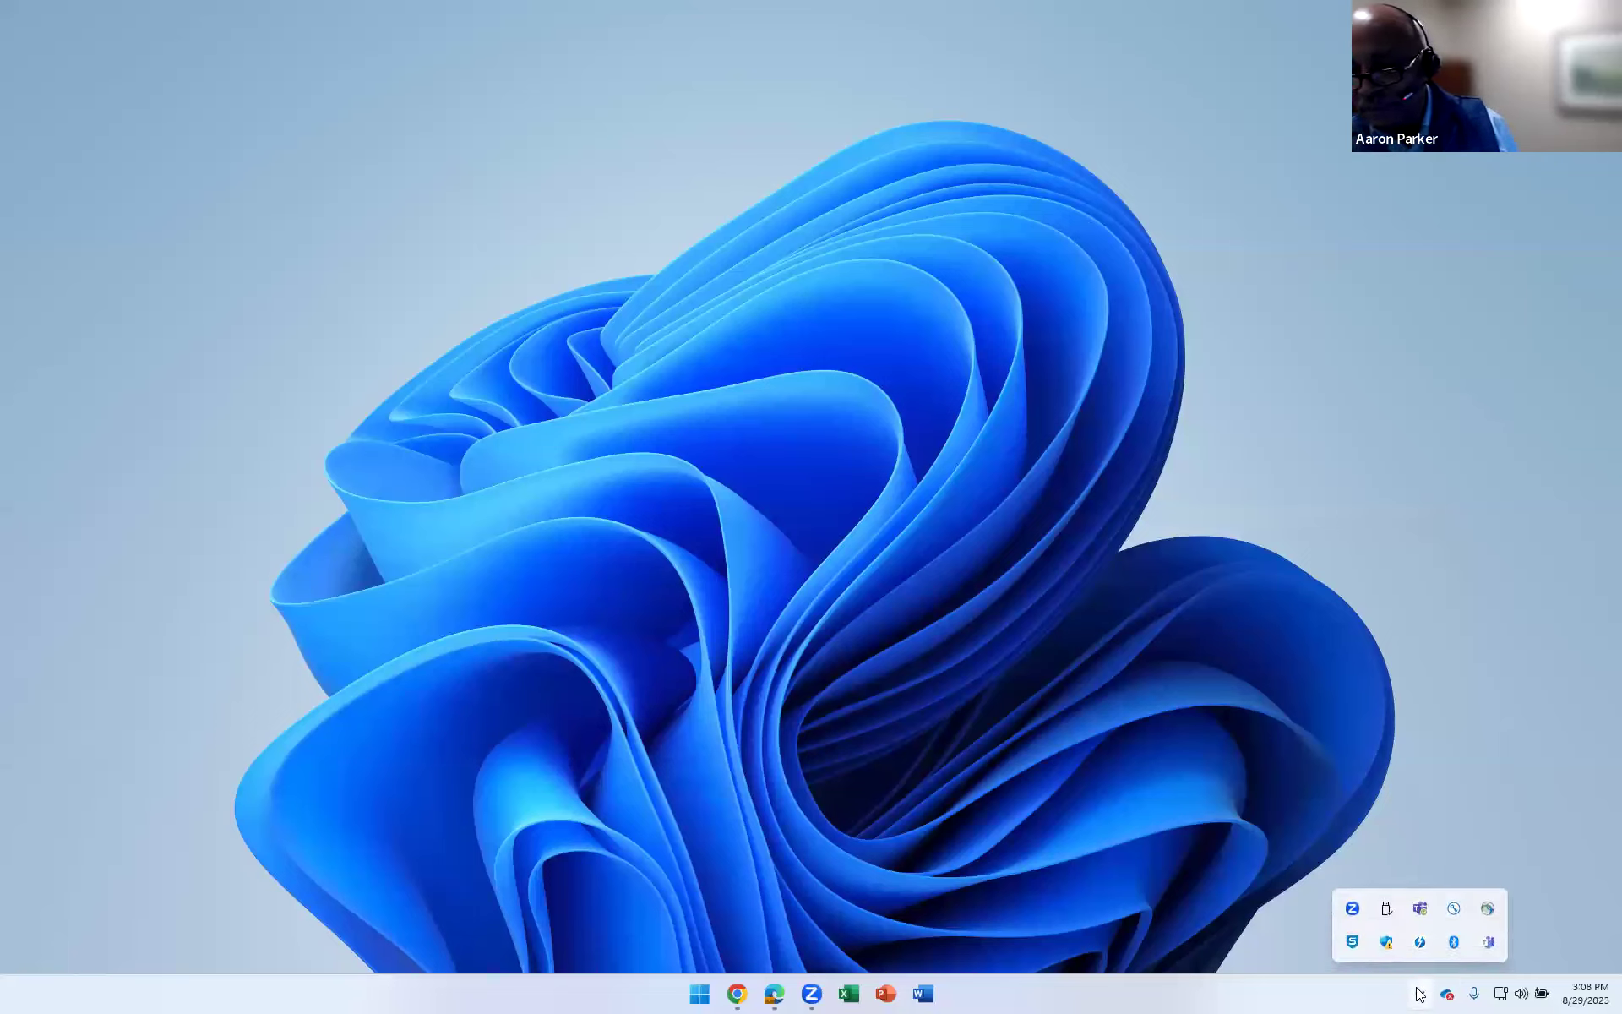
left_click(1422, 995)
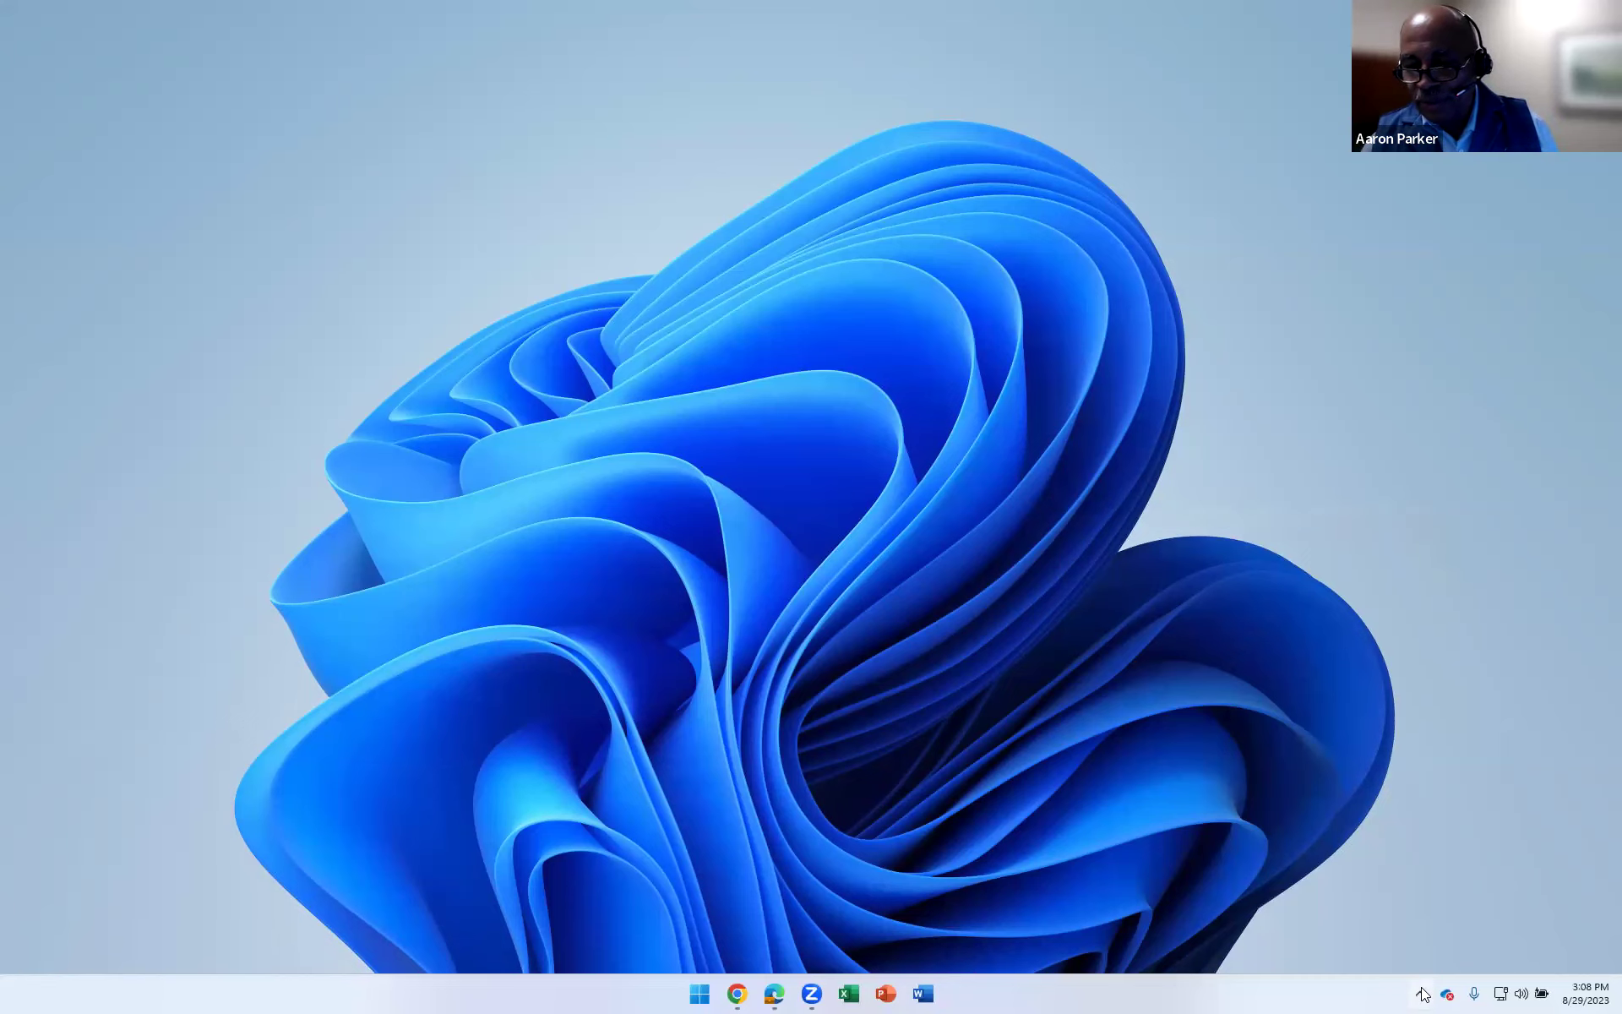
left_click(1423, 996)
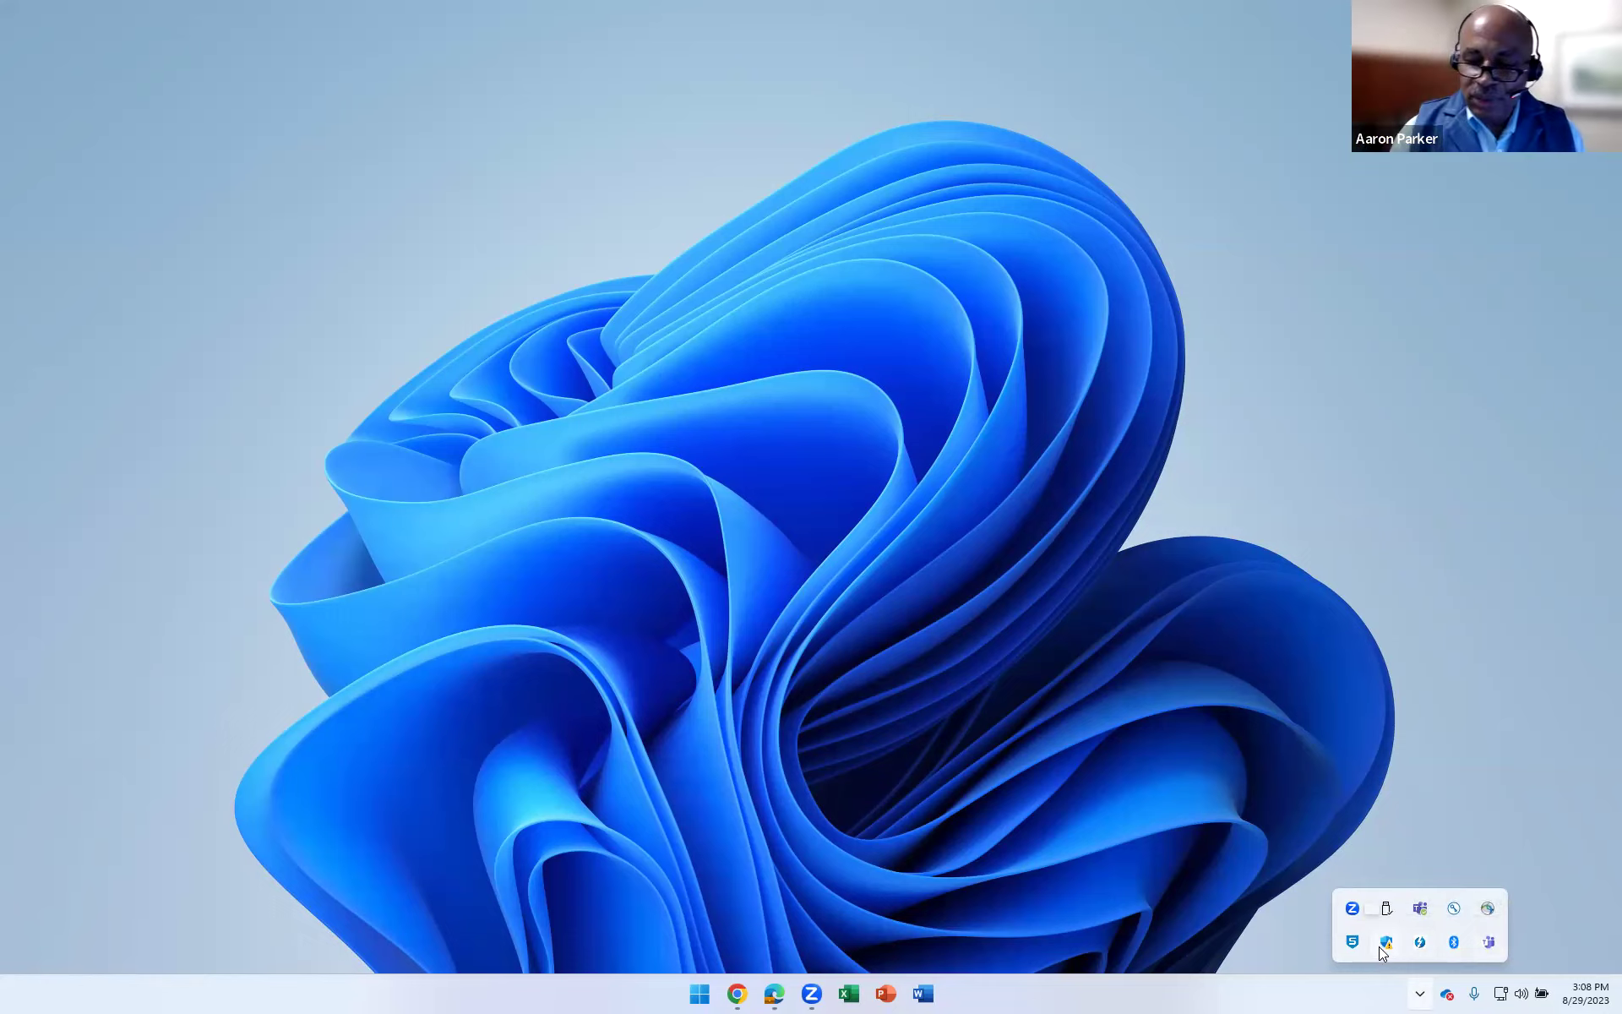
left_click(1346, 994)
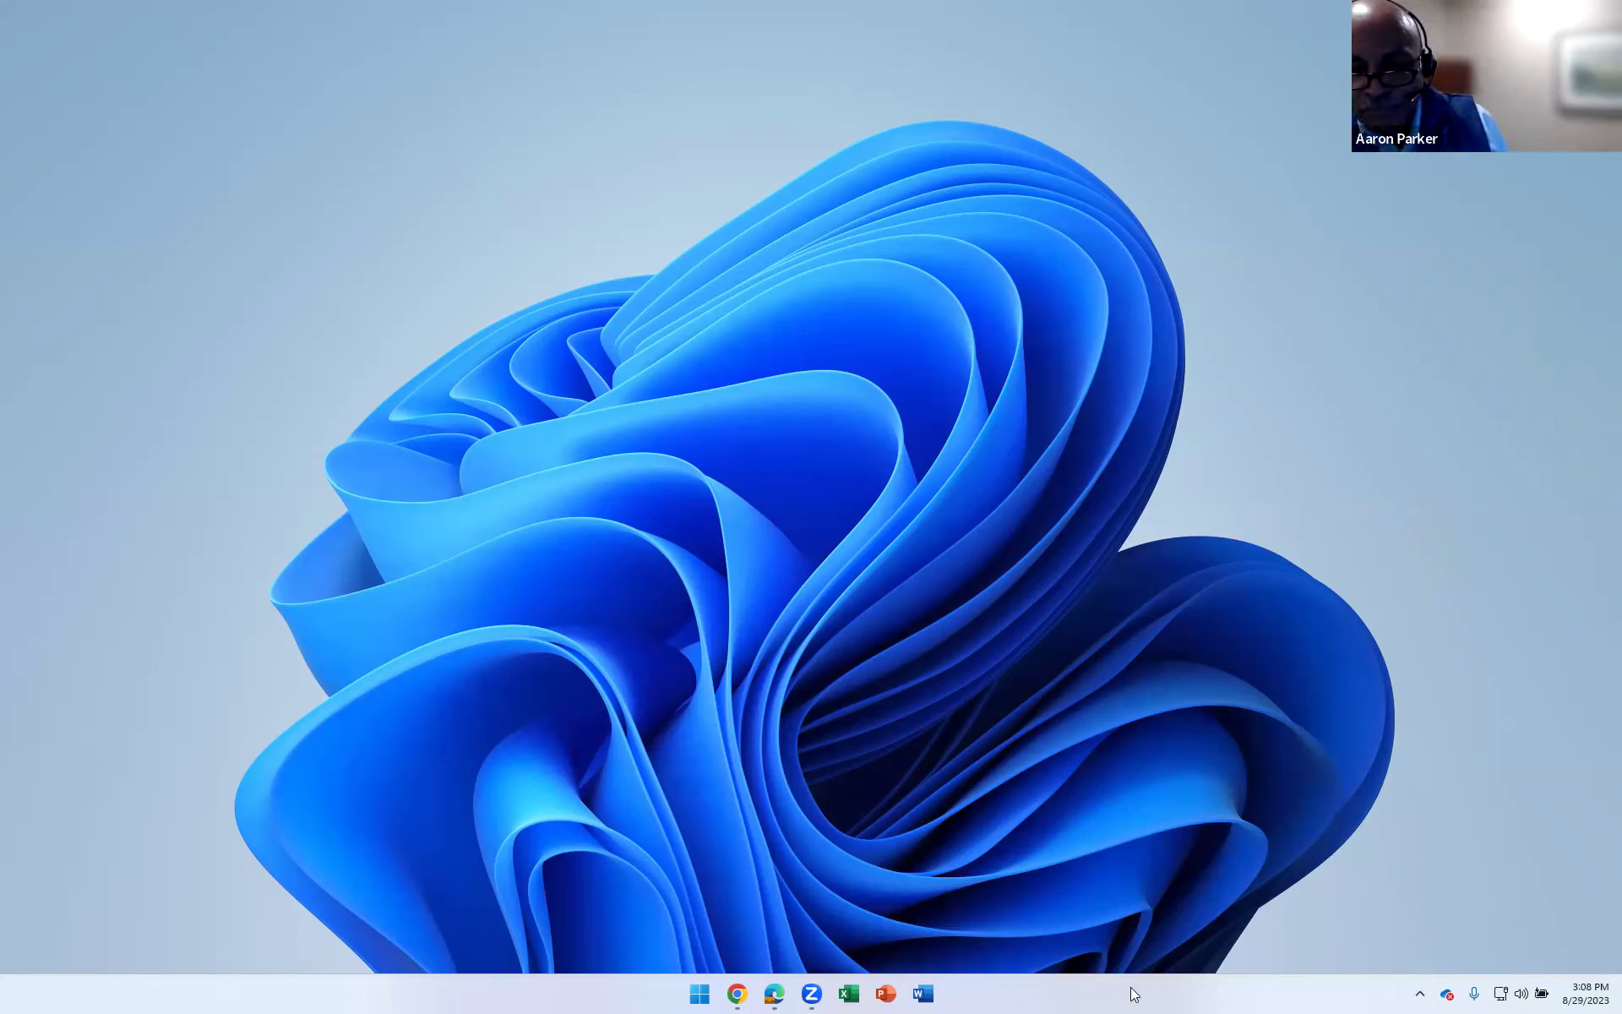
right_click(1125, 994)
left_click(1048, 994)
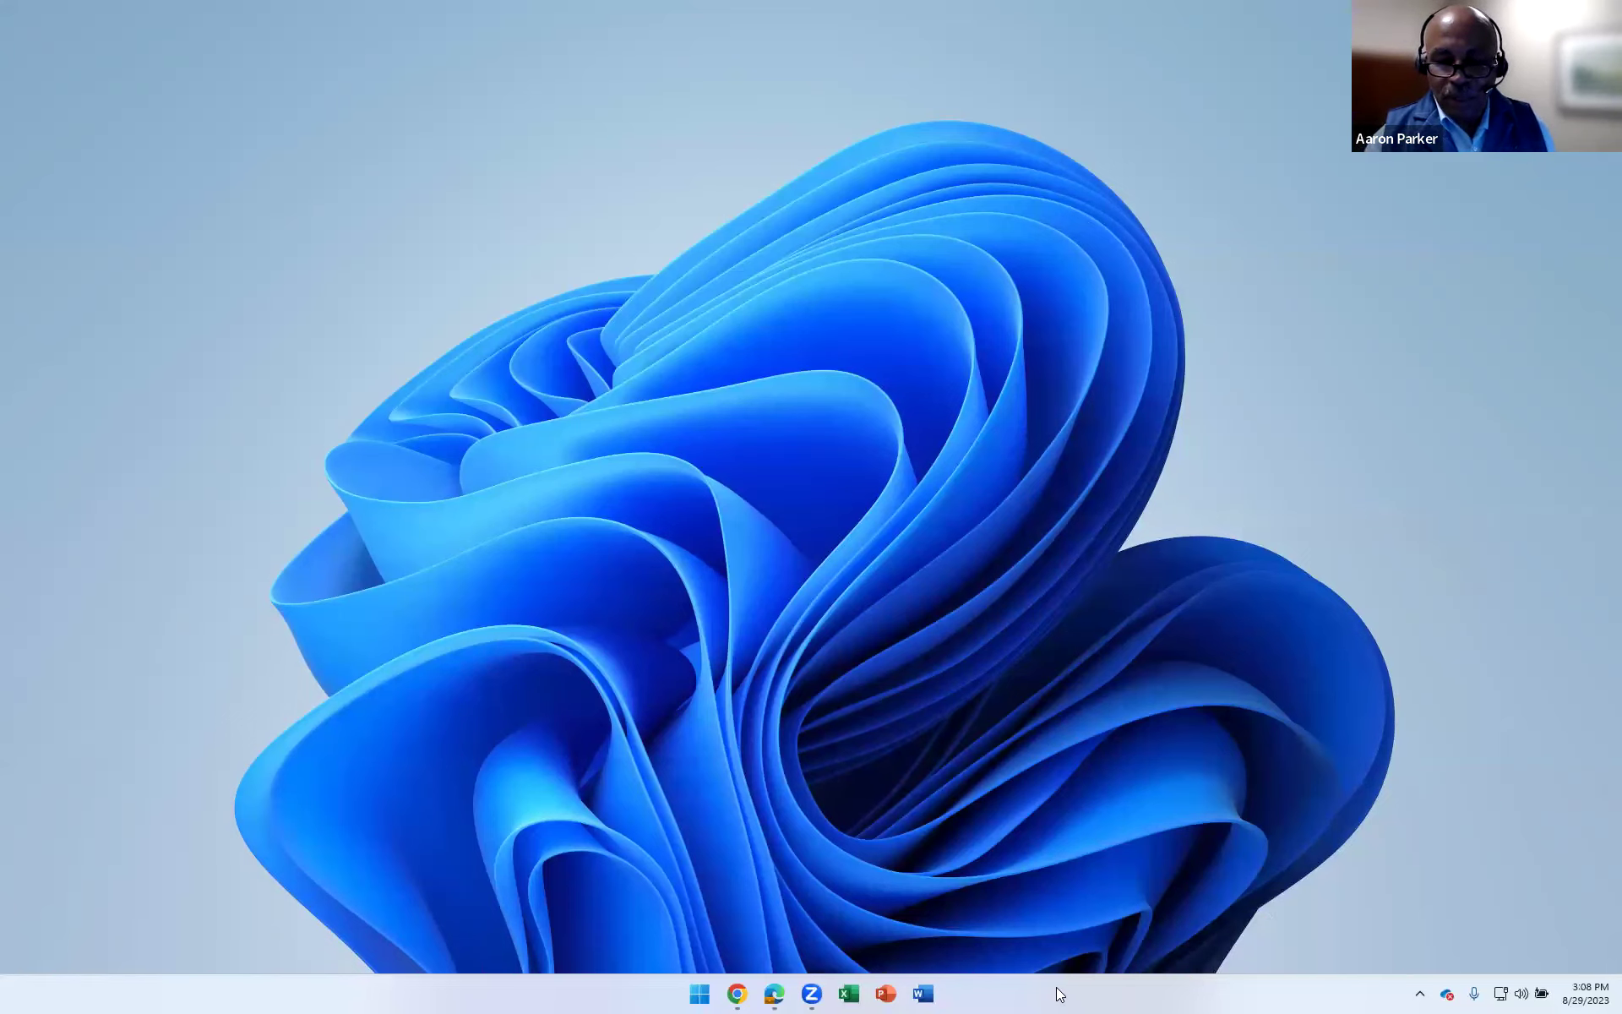
Open the notifications panel, expand the August 2023 calendar, view the System settings and close them.
left_click(1592, 993)
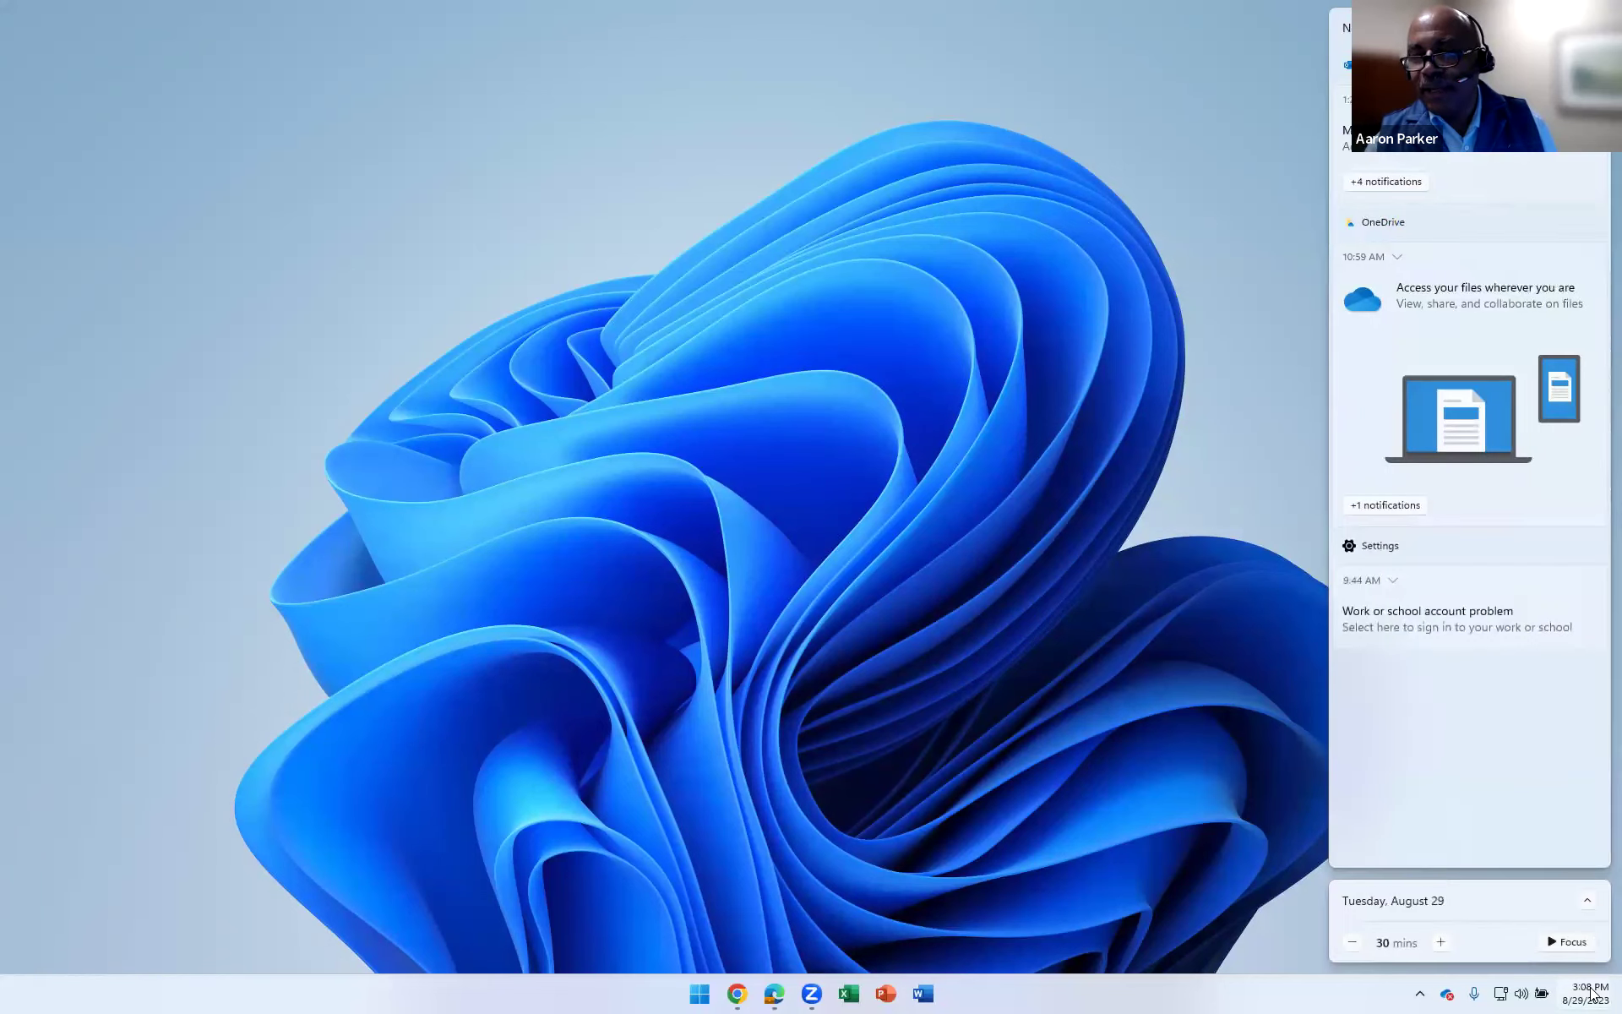
left_click(1585, 904)
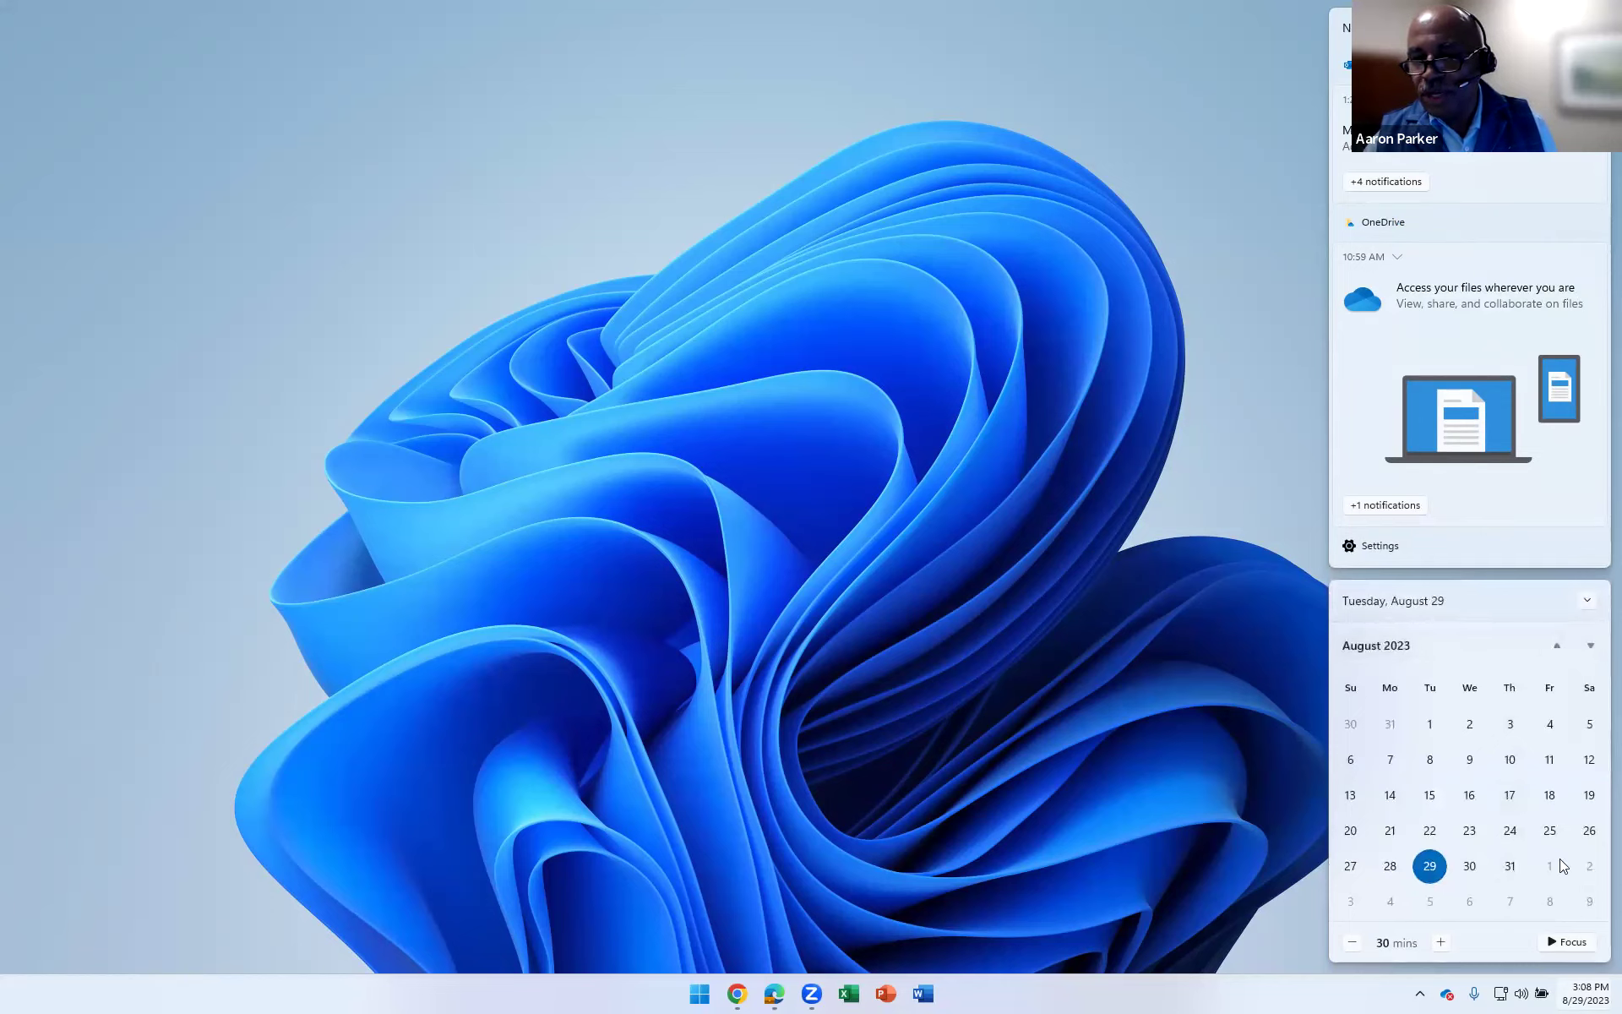
left_click(1371, 548)
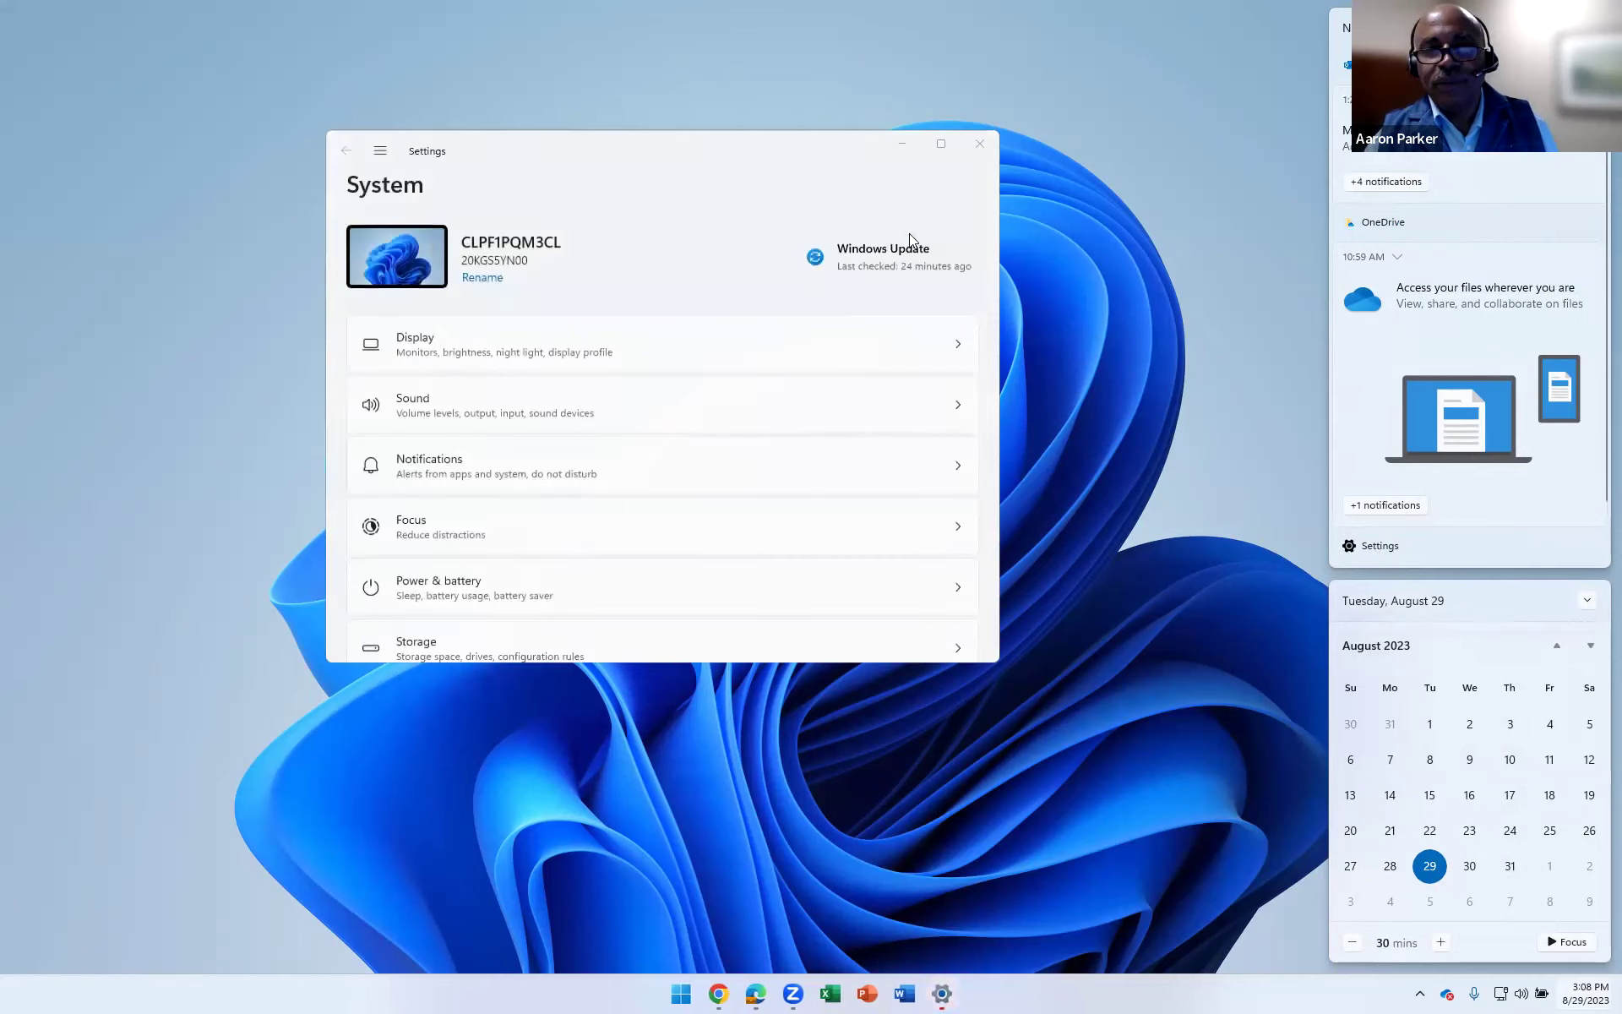
left_click(981, 142)
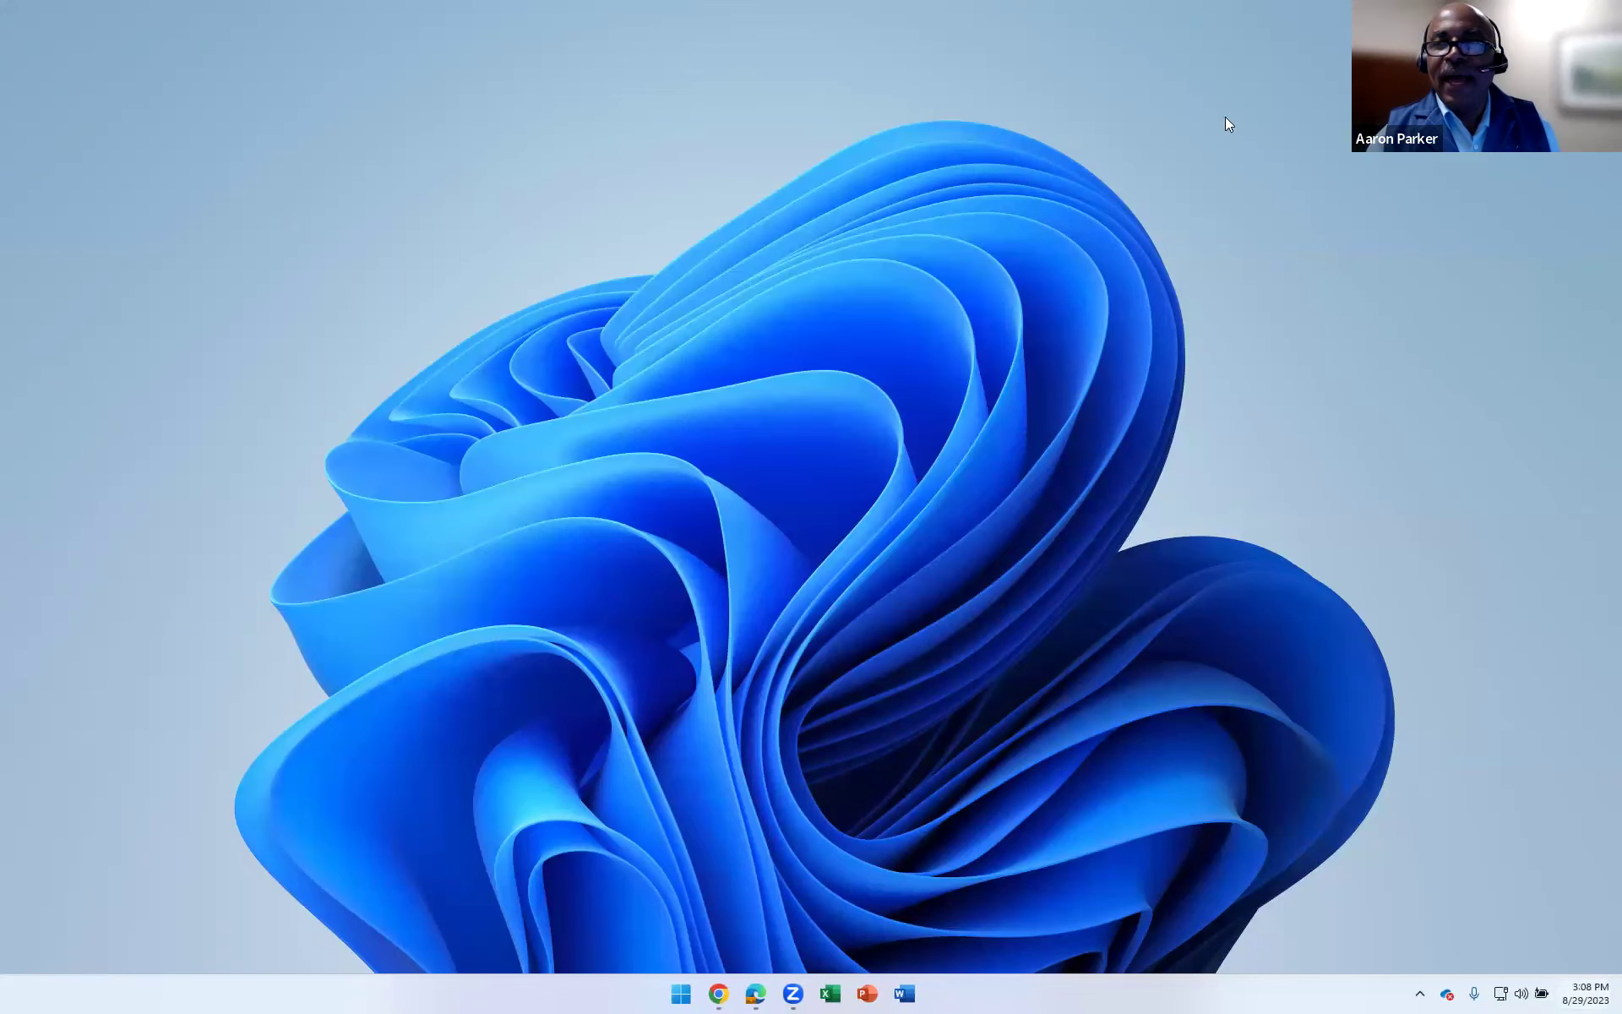
Open the date and time settings from the taskbar clock, view the list of time zones and close the settings.
right_click(1576, 995)
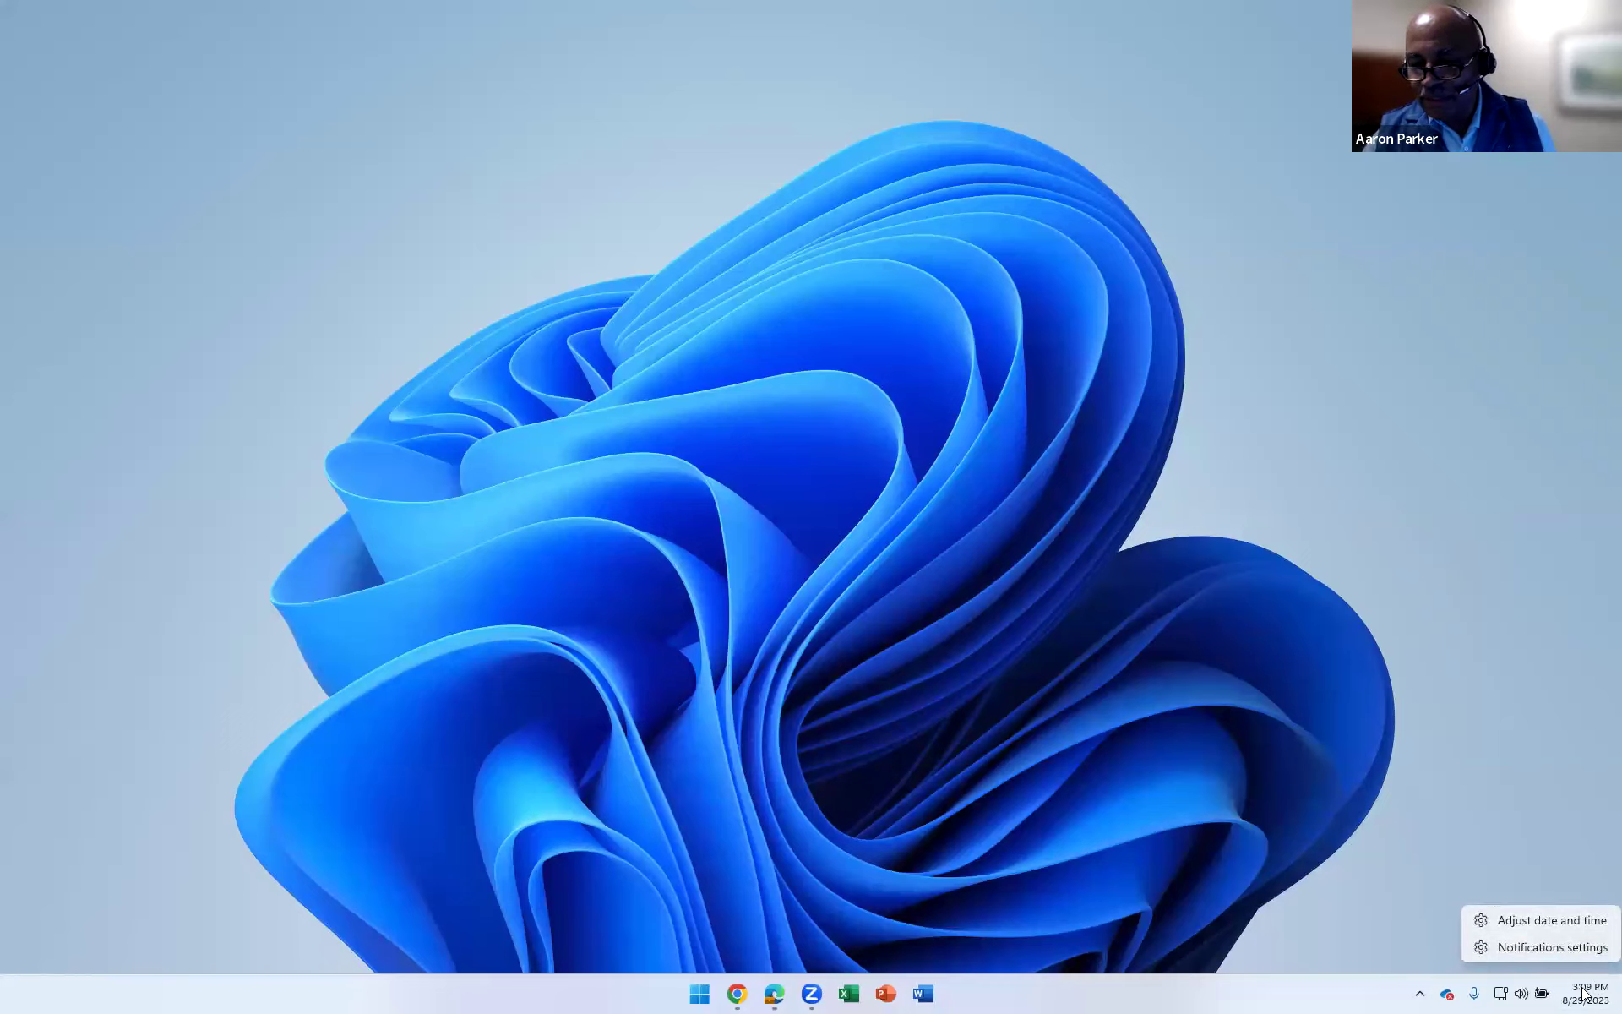
left_click(1559, 921)
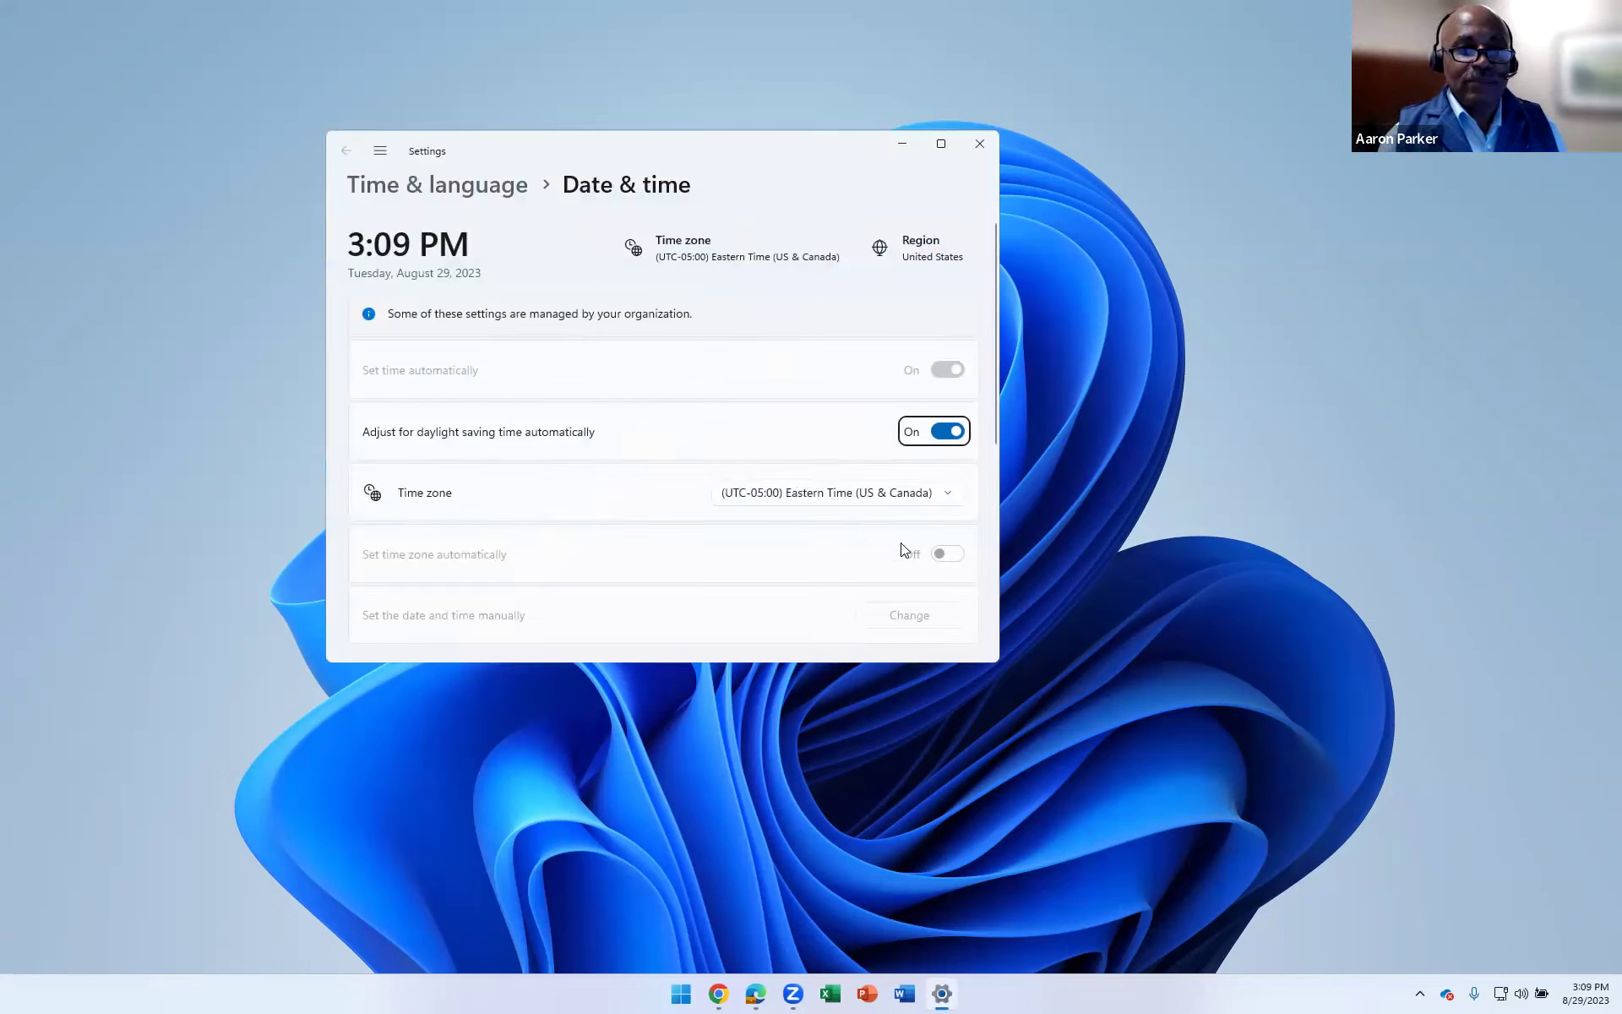
left_click(933, 501)
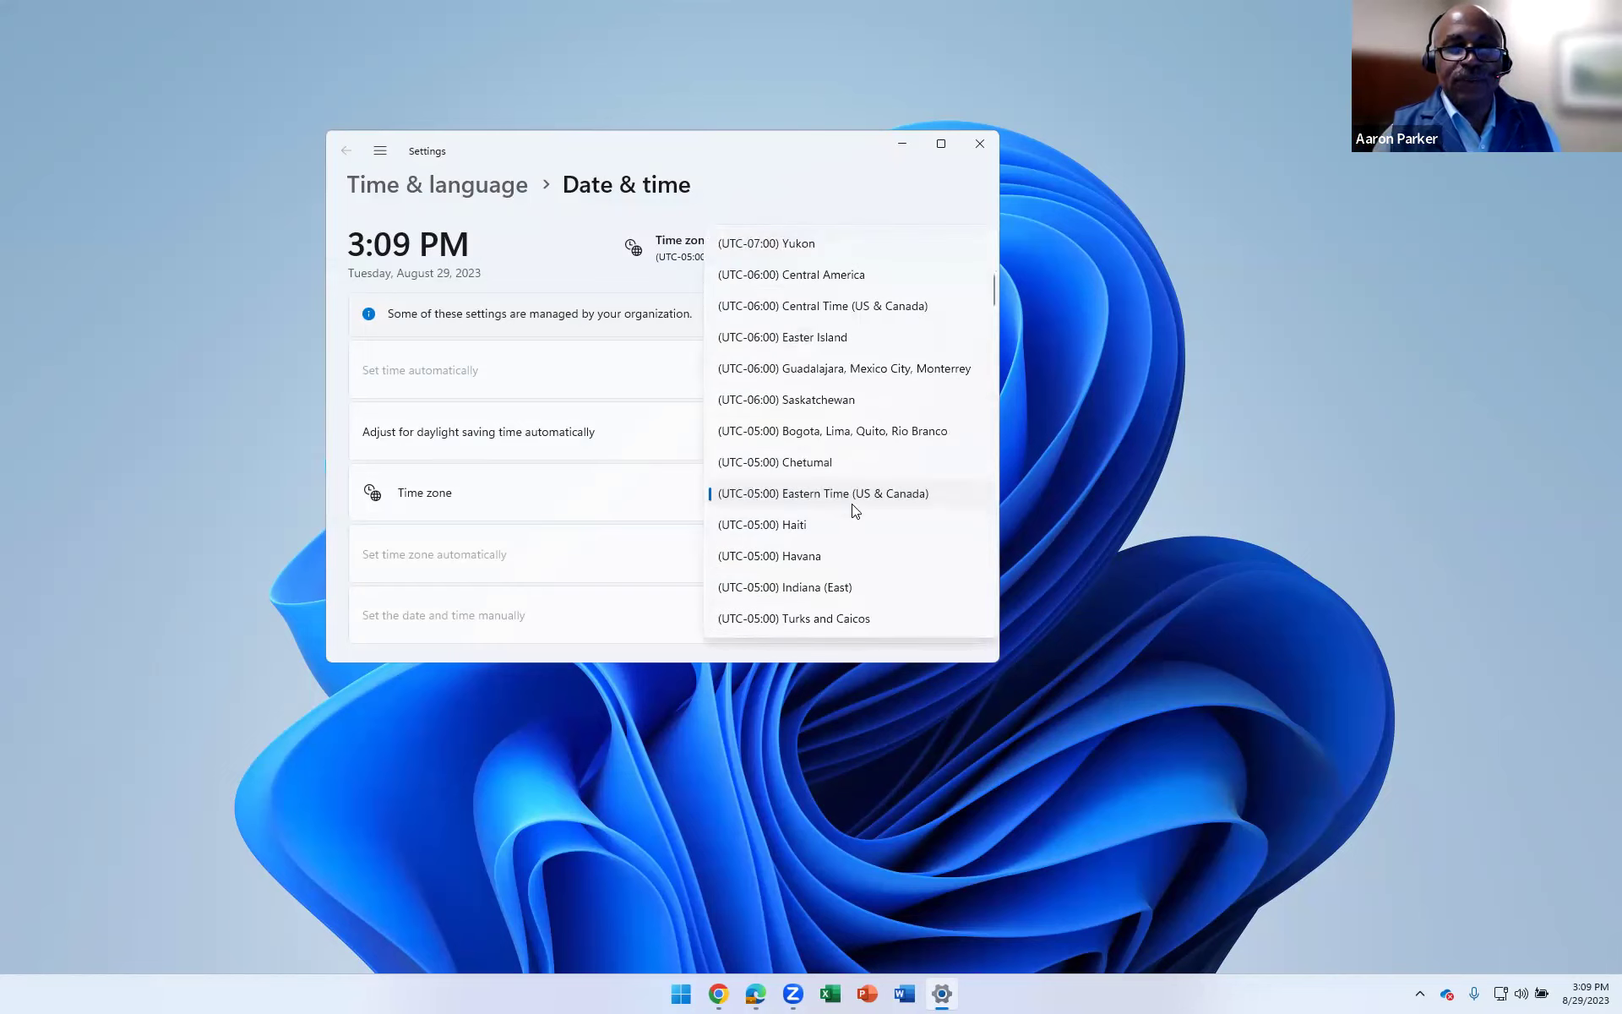
left_click(602, 278)
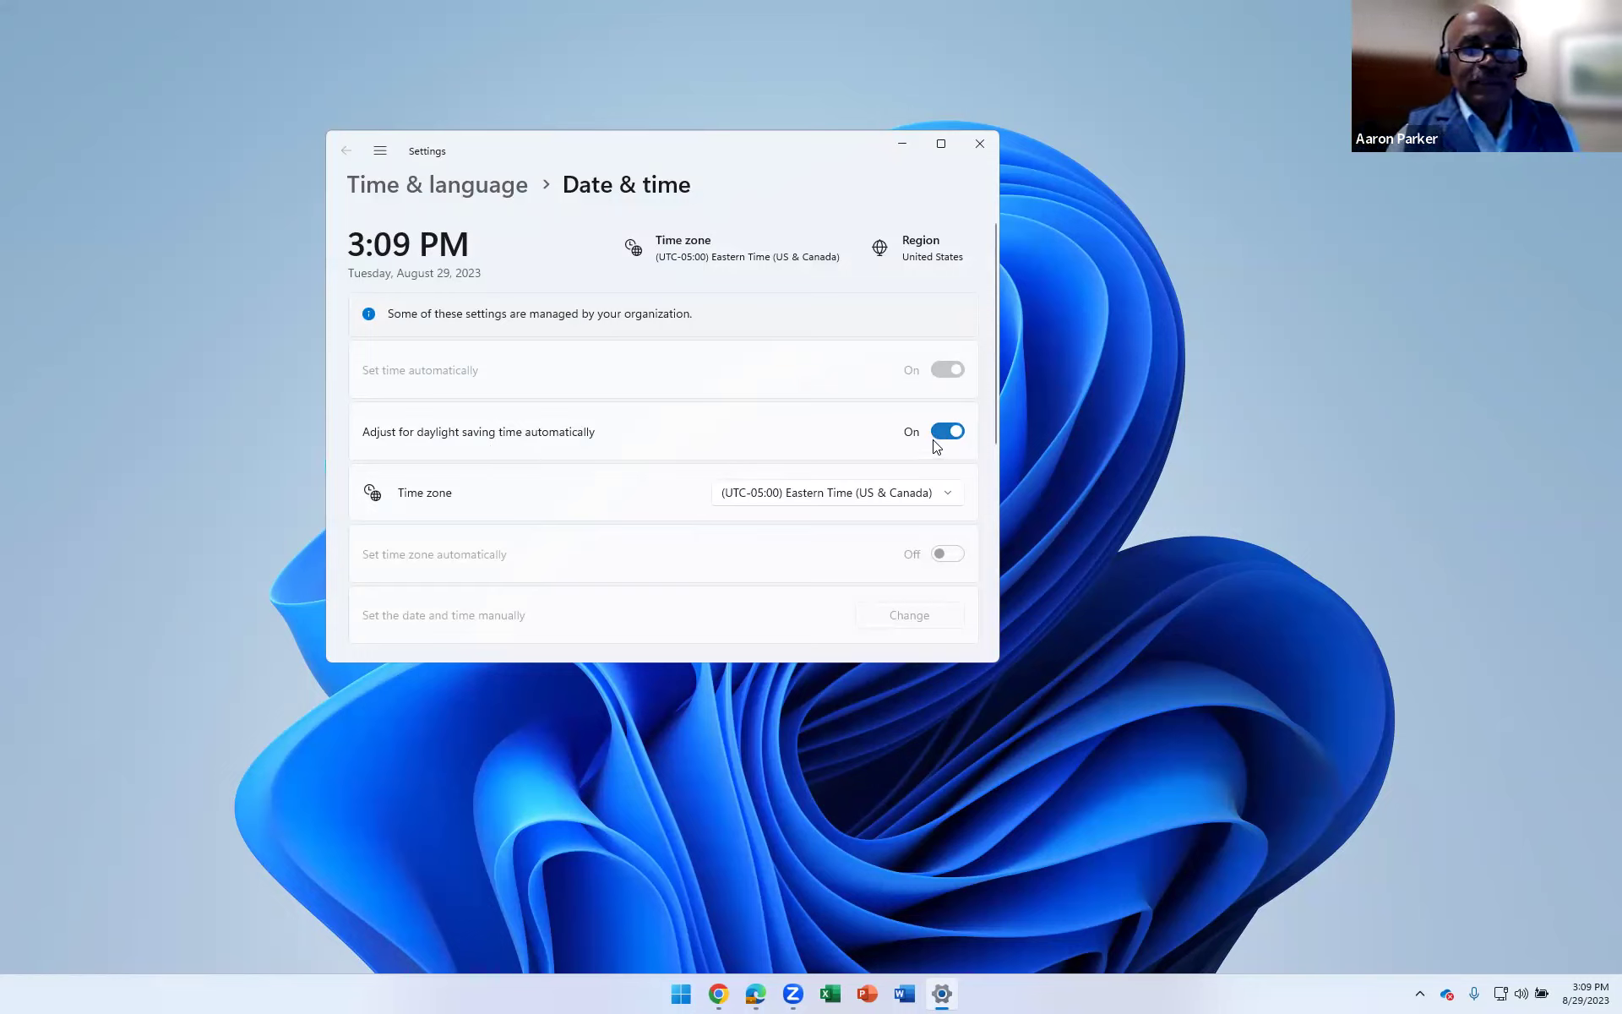
left_click(921, 503)
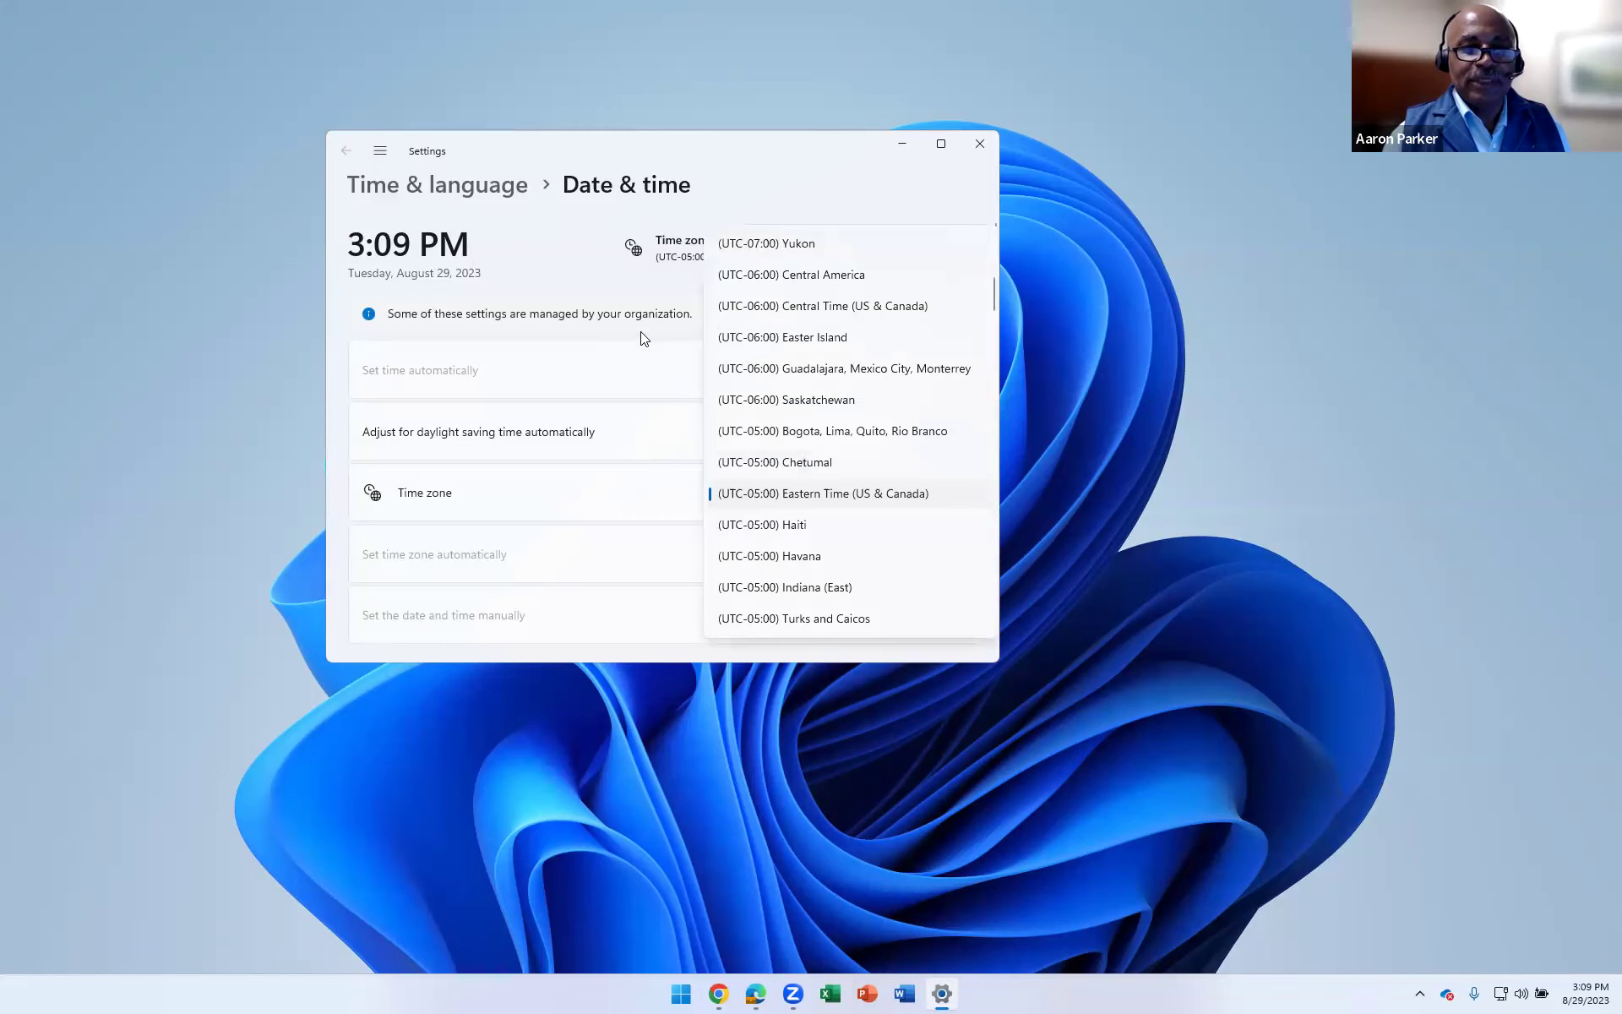
left_click(596, 300)
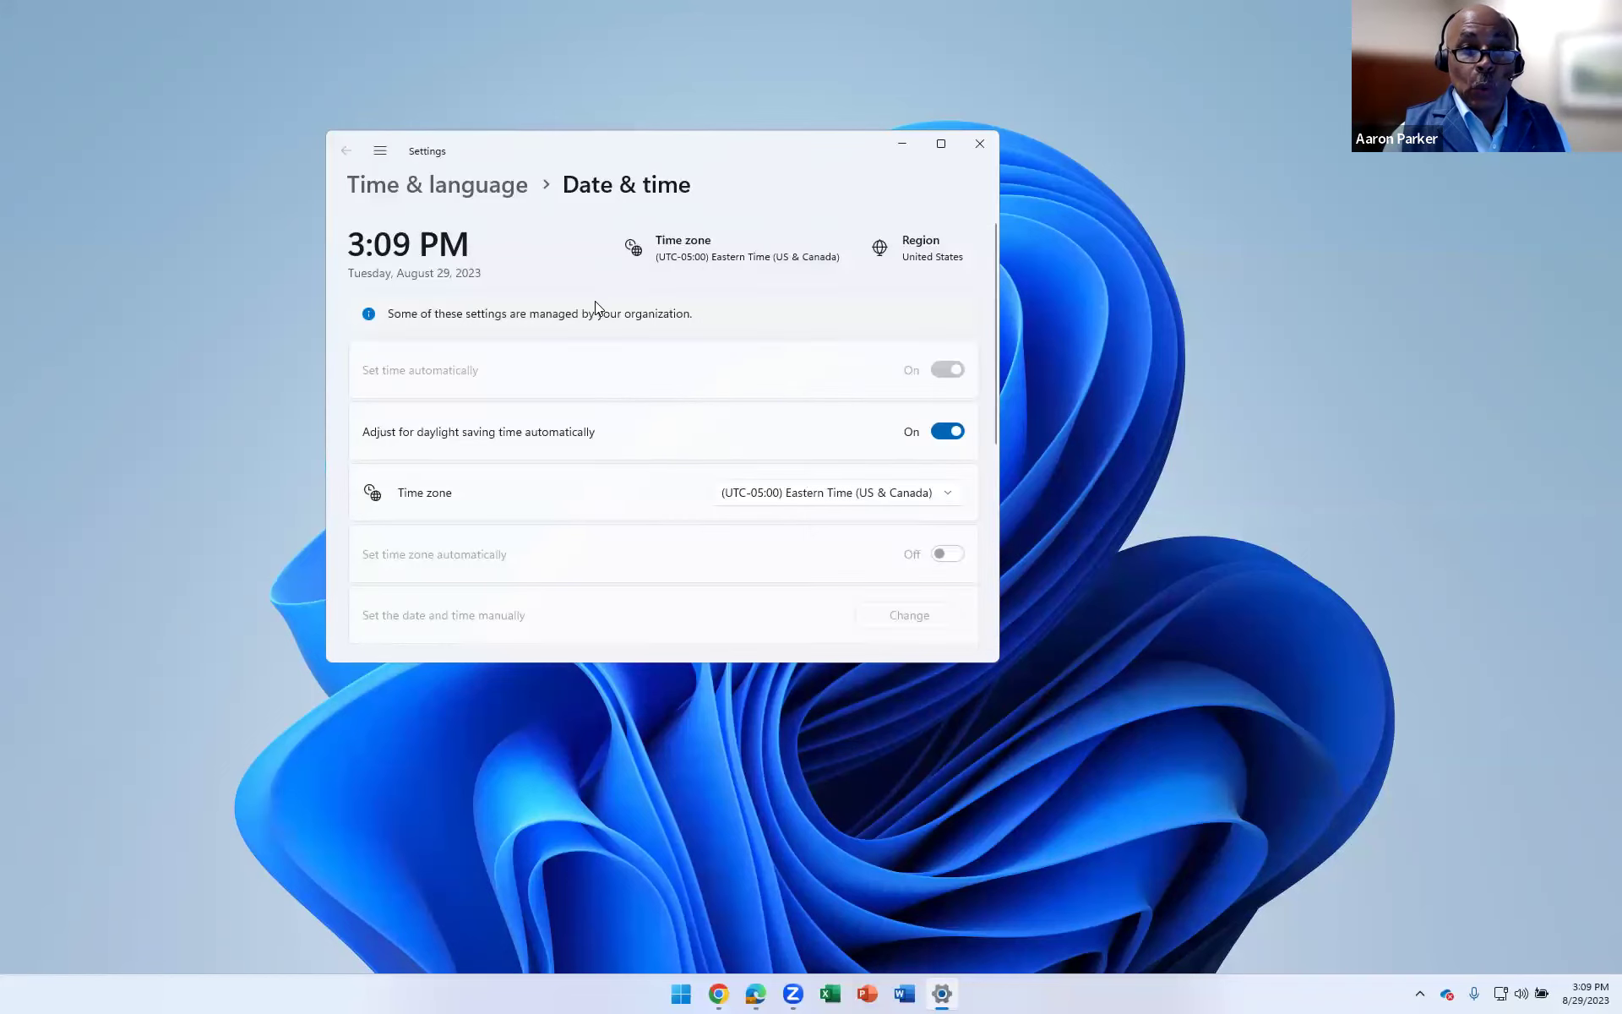
left_click(979, 143)
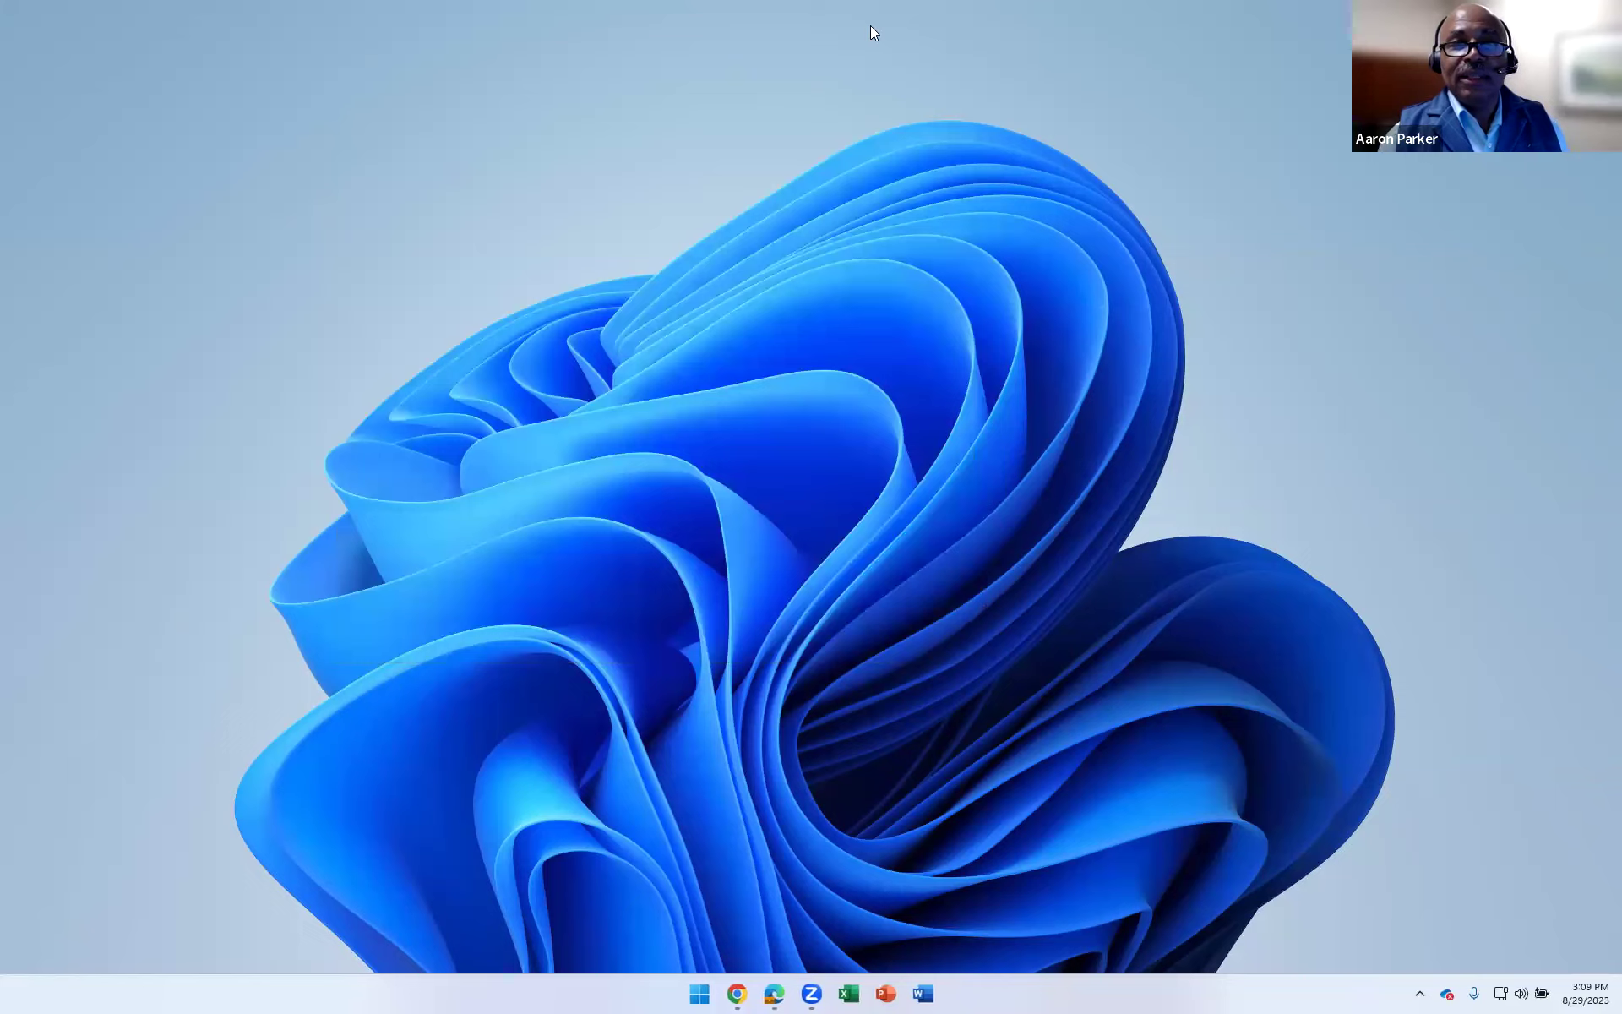